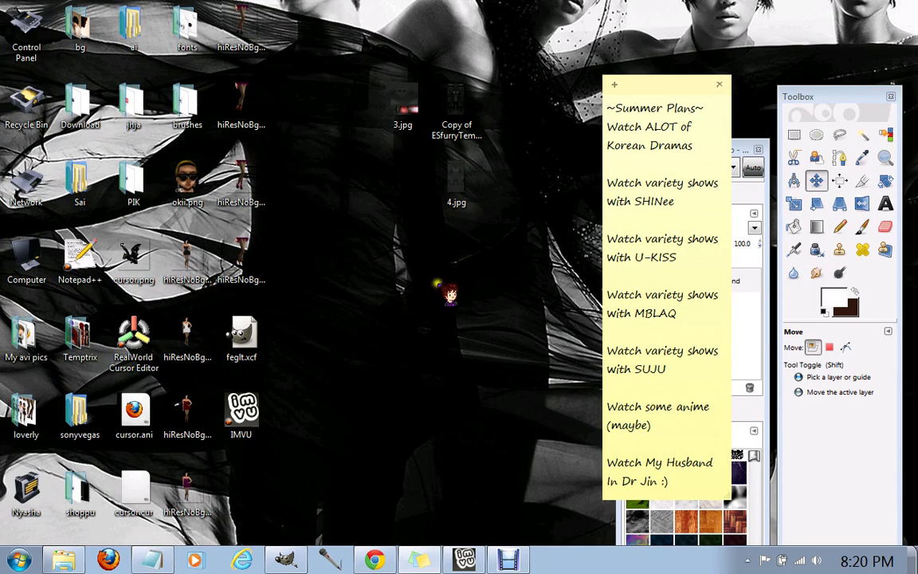
Restore the PVC.png image window and move the Layers dock beside the Toolbox
click(470, 424)
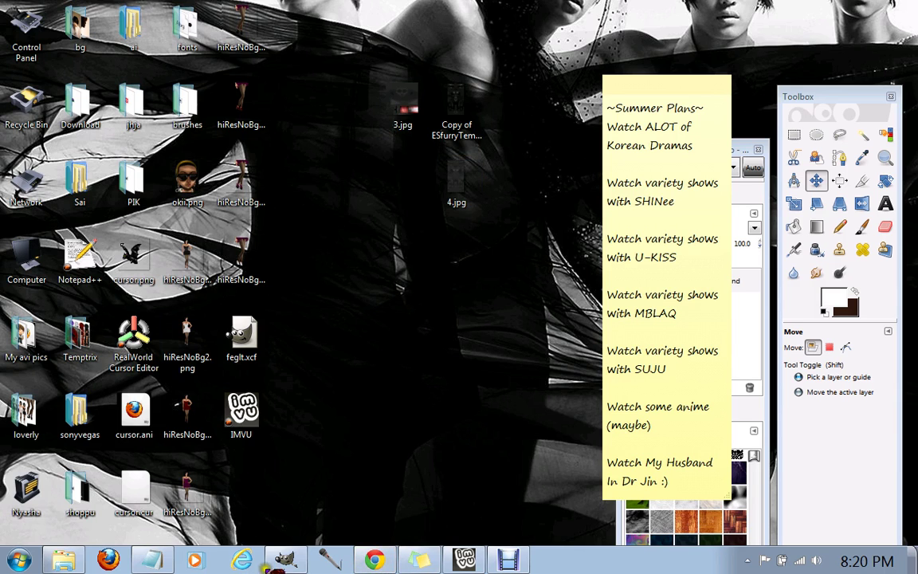
click(283, 560)
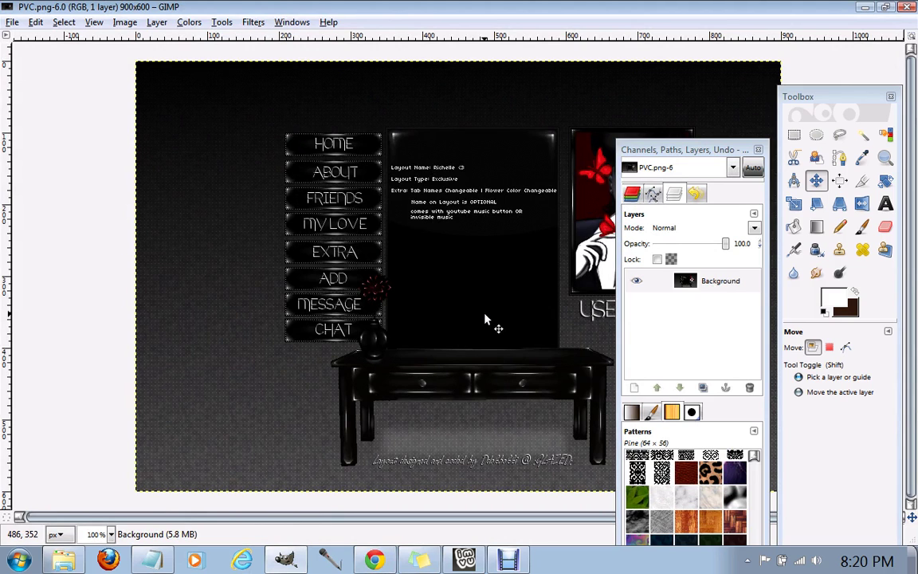
click(668, 153)
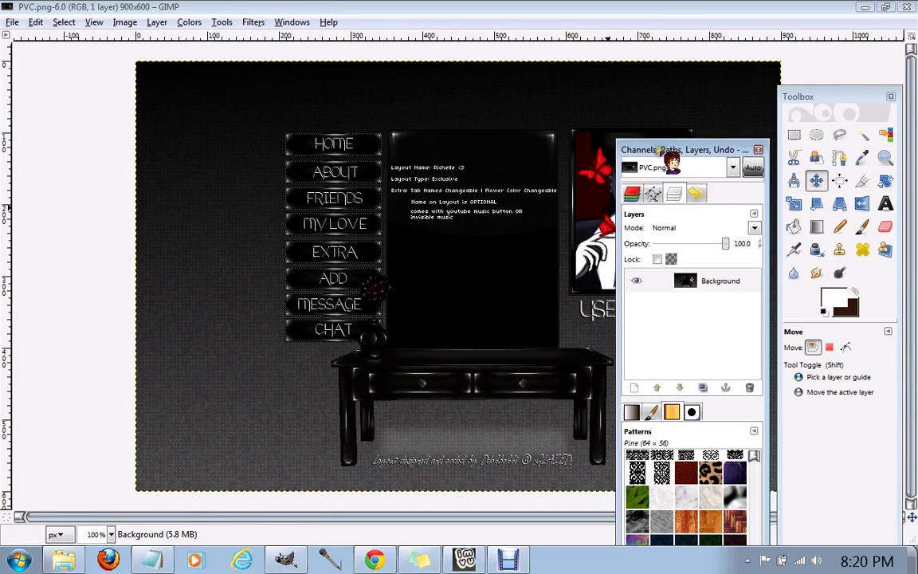
drag(668, 153, 825, 149)
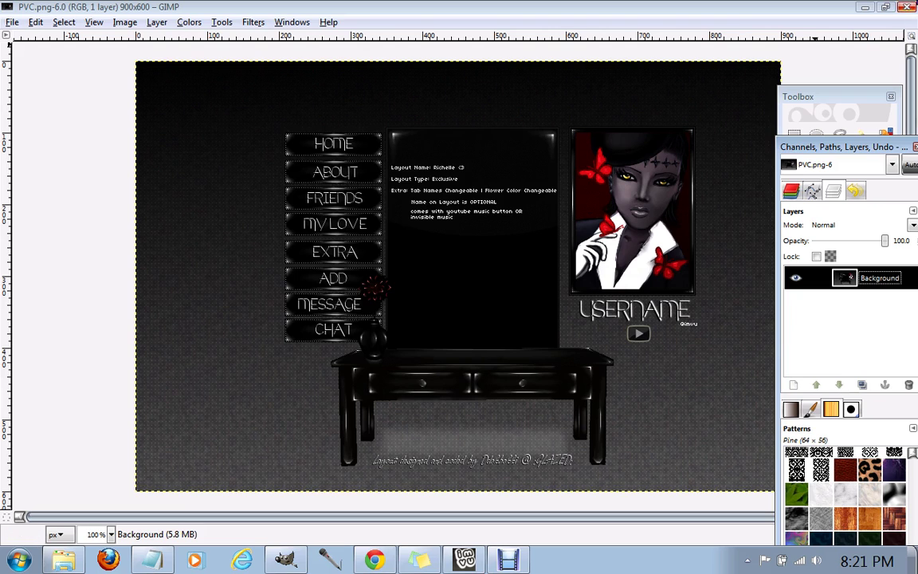
Close PVC.png and create a new 400×300 image
click(909, 7)
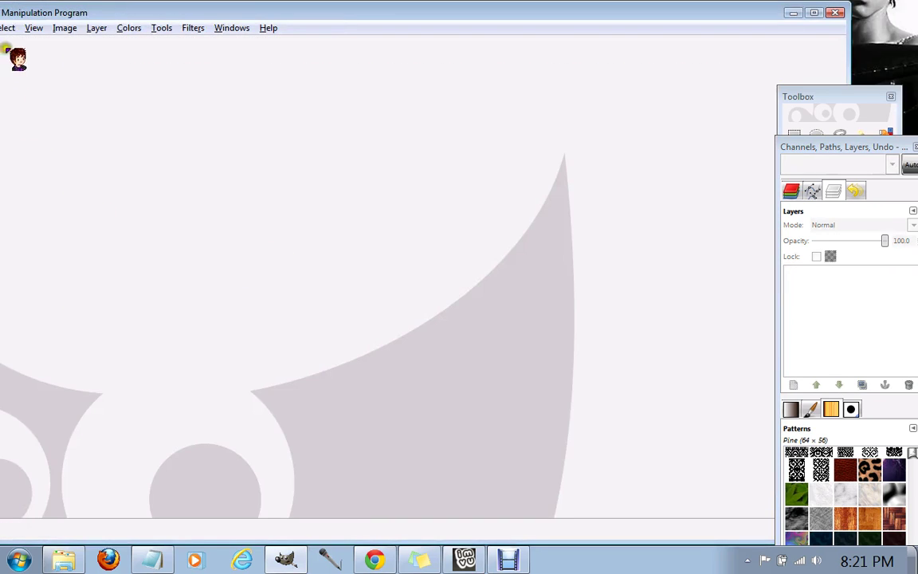
click(12, 21)
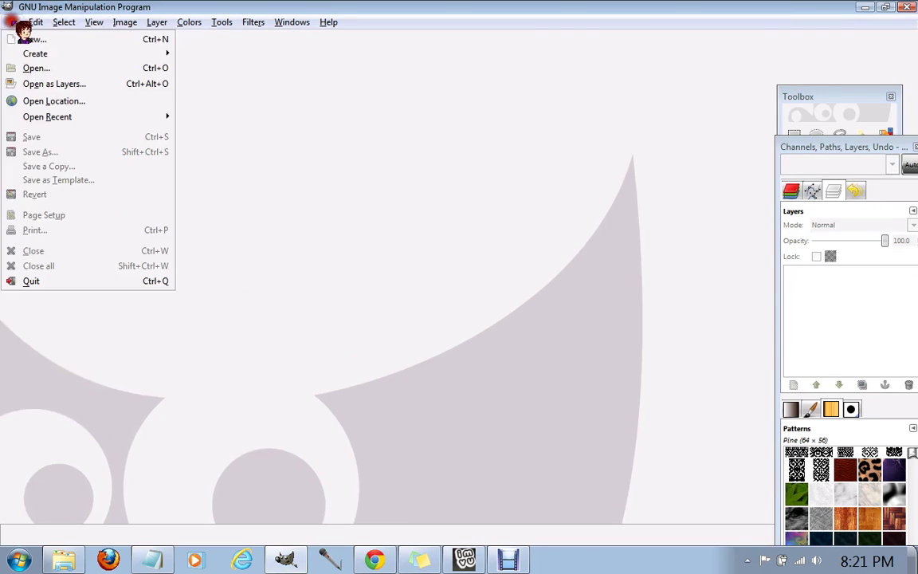
click(30, 39)
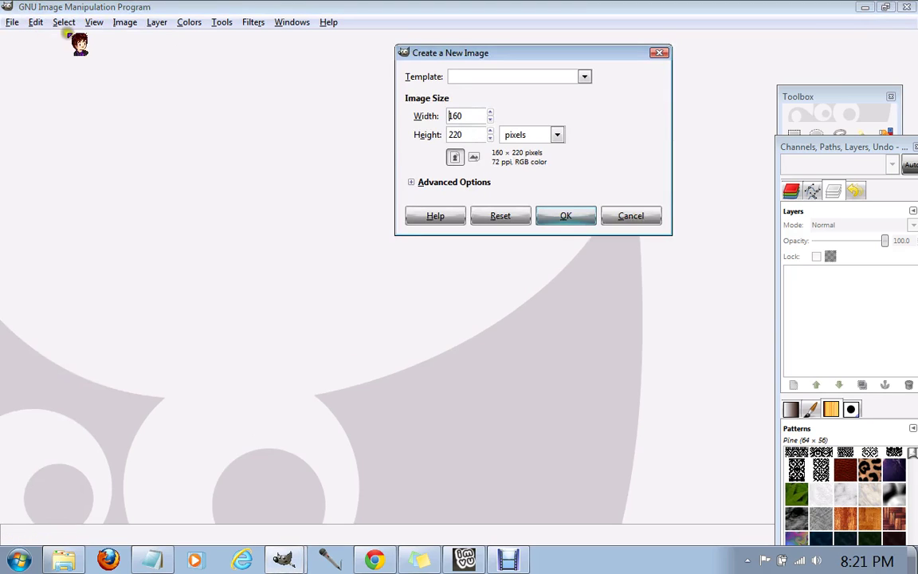
double_click(472, 117)
text(400)
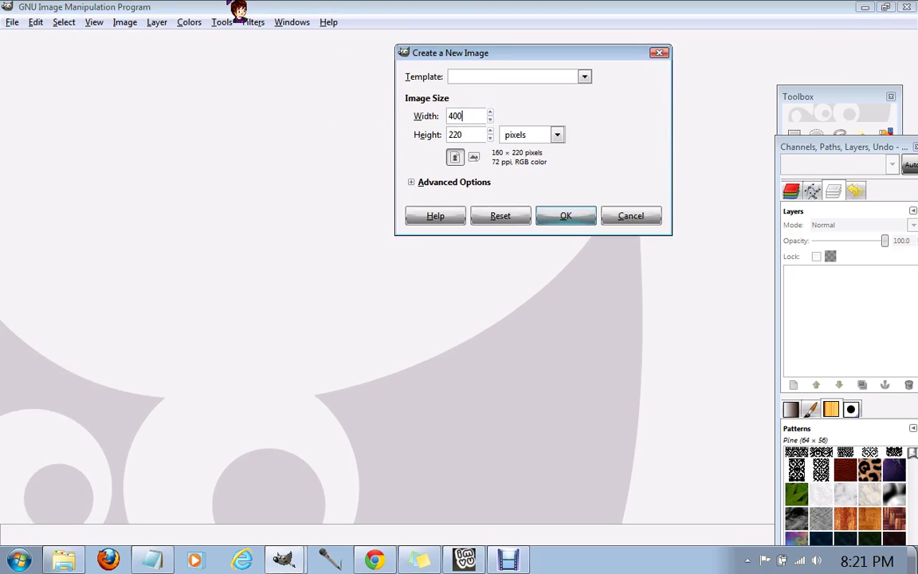
double_click(460, 135)
key(BackSpace)
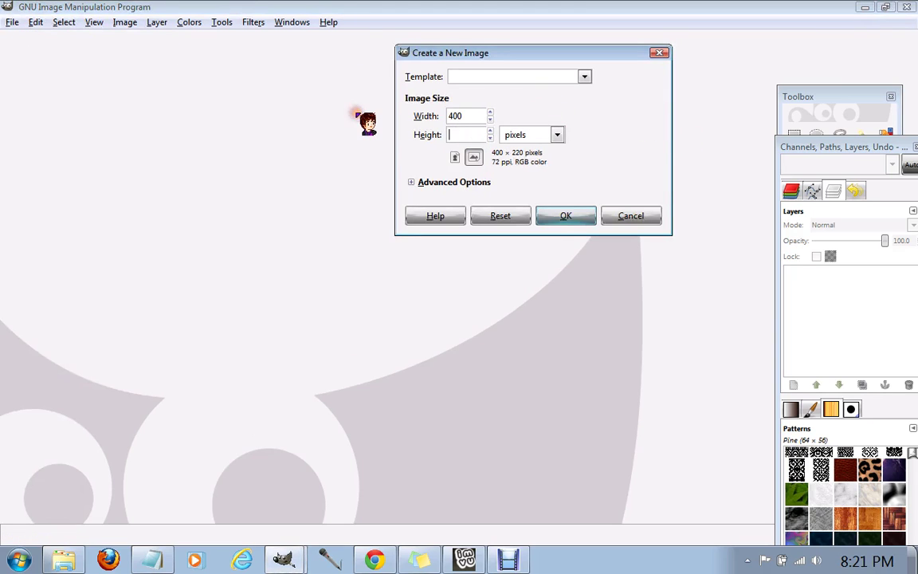
text(300)
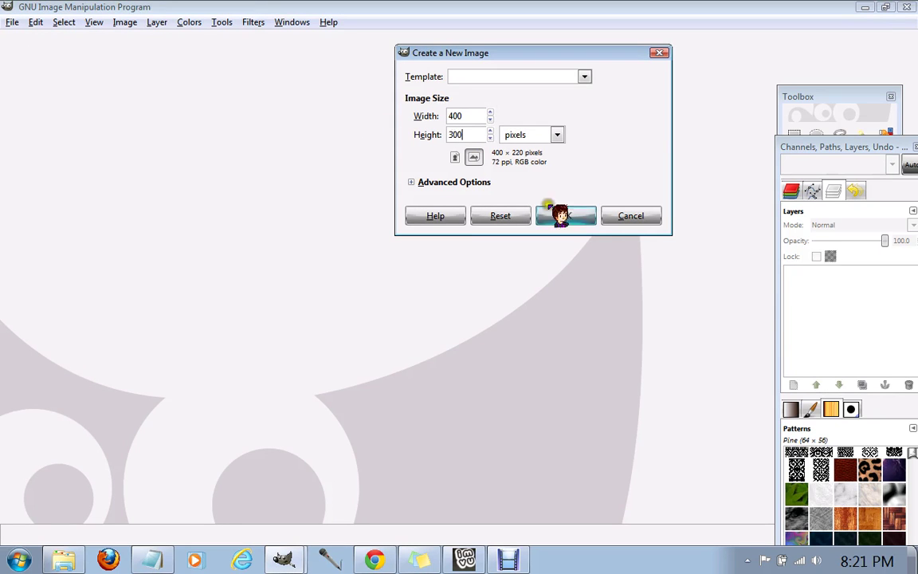
click(578, 217)
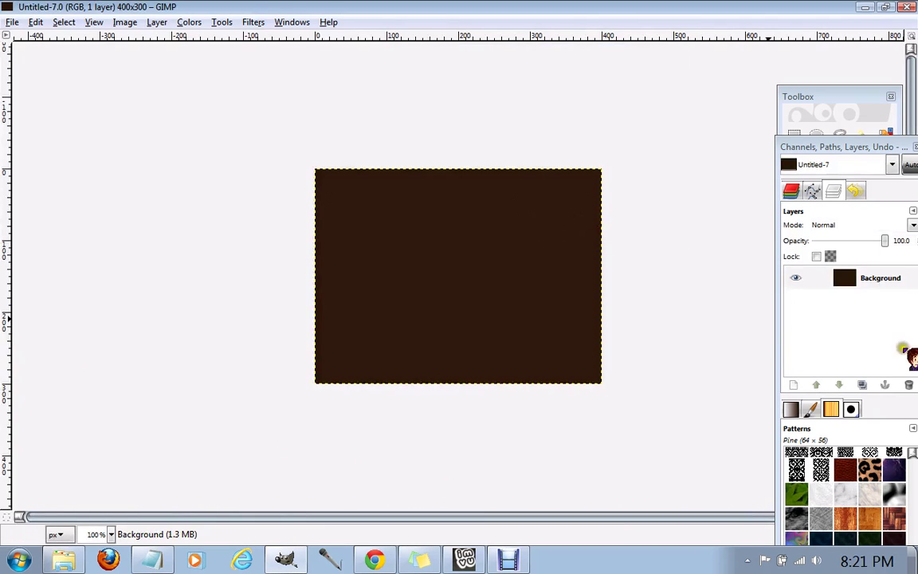
Replace the Background with a new transparent layer and move the Layers dock aside
click(908, 385)
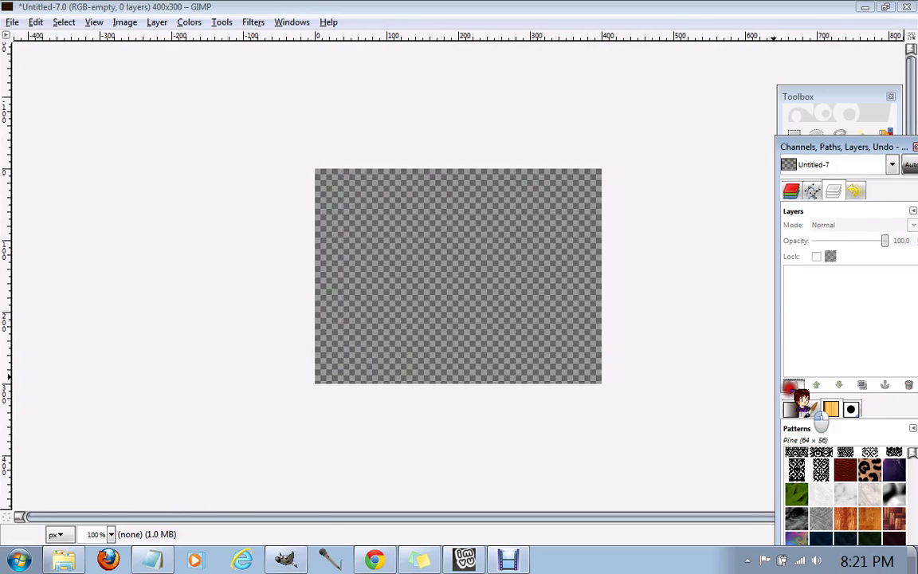
click(793, 385)
click(104, 226)
click(145, 261)
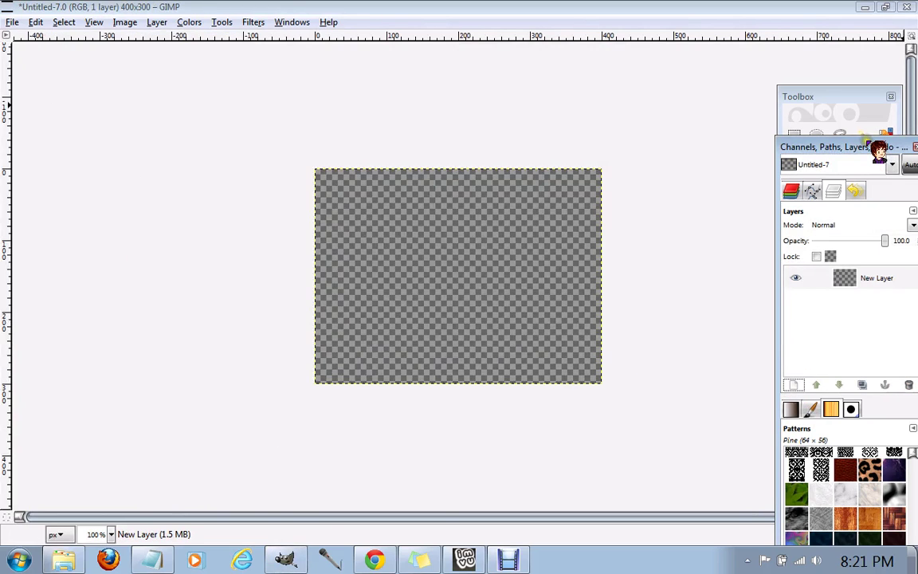
drag(880, 148, 181, 184)
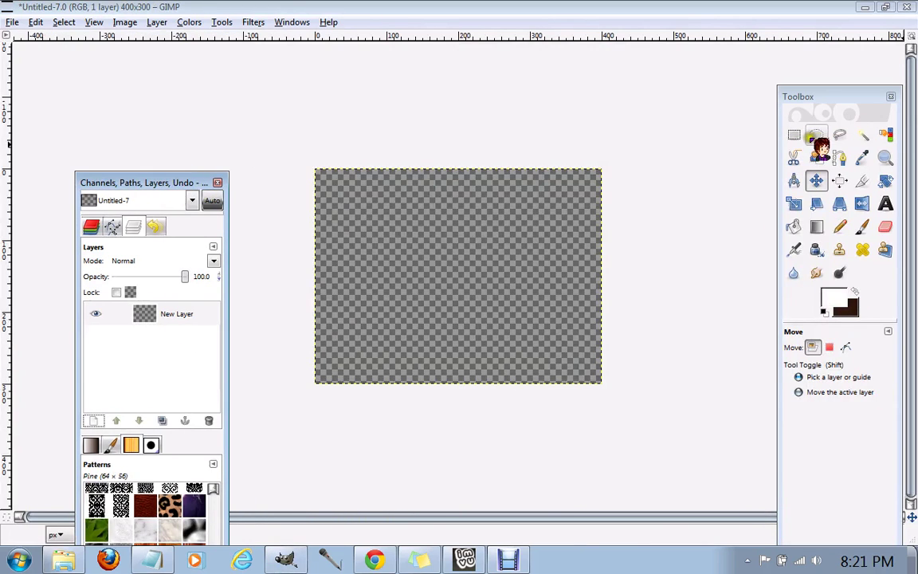
Select a rectangle across the canvas middle and reset colours to black on white
click(795, 135)
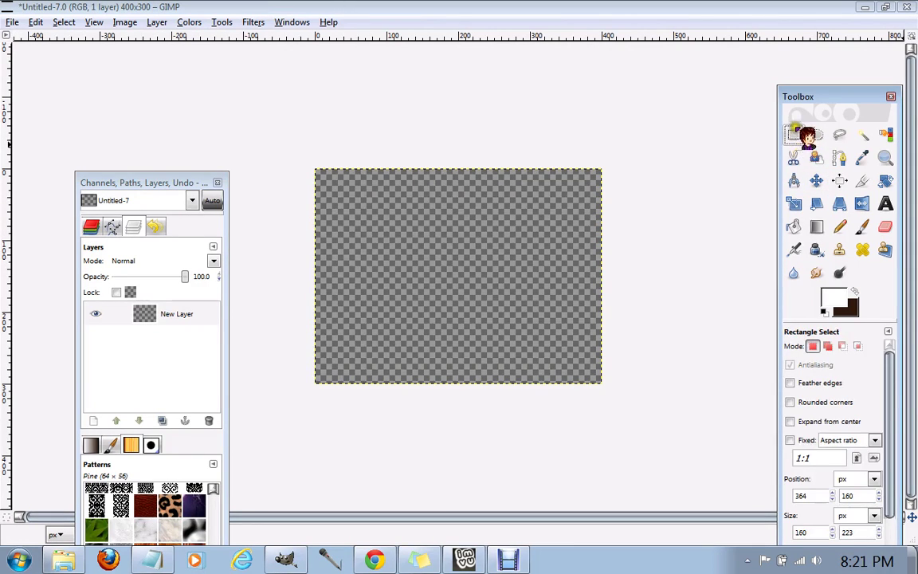
click(366, 205)
drag(366, 205, 567, 315)
click(853, 292)
click(825, 312)
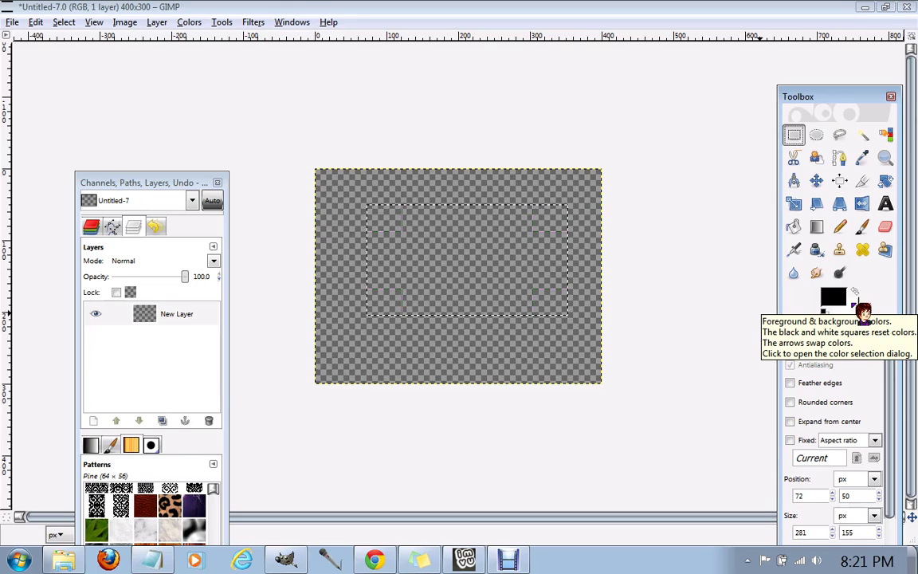
Bucket-fill the rectangle solid black, then remove the selection with Select > None
click(794, 226)
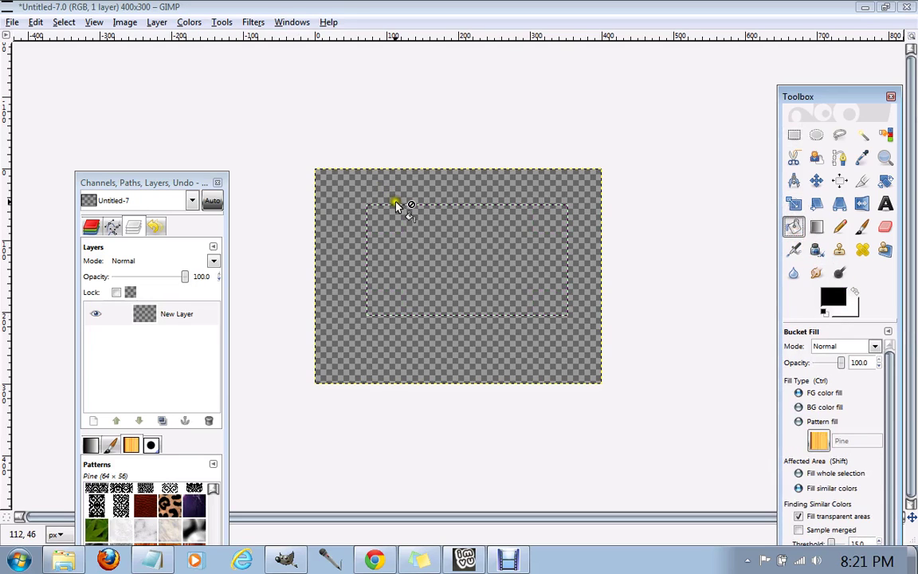
click(427, 244)
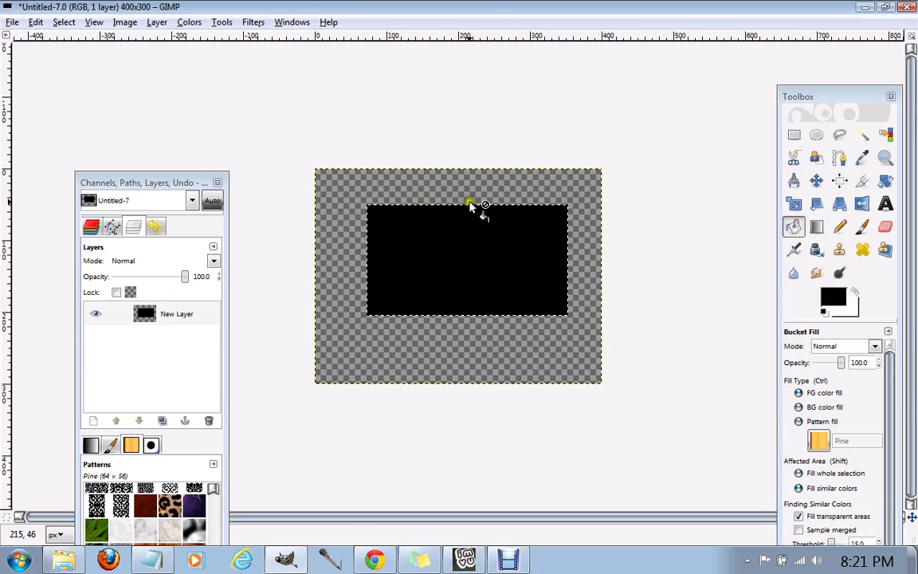
click(64, 22)
click(101, 55)
click(884, 157)
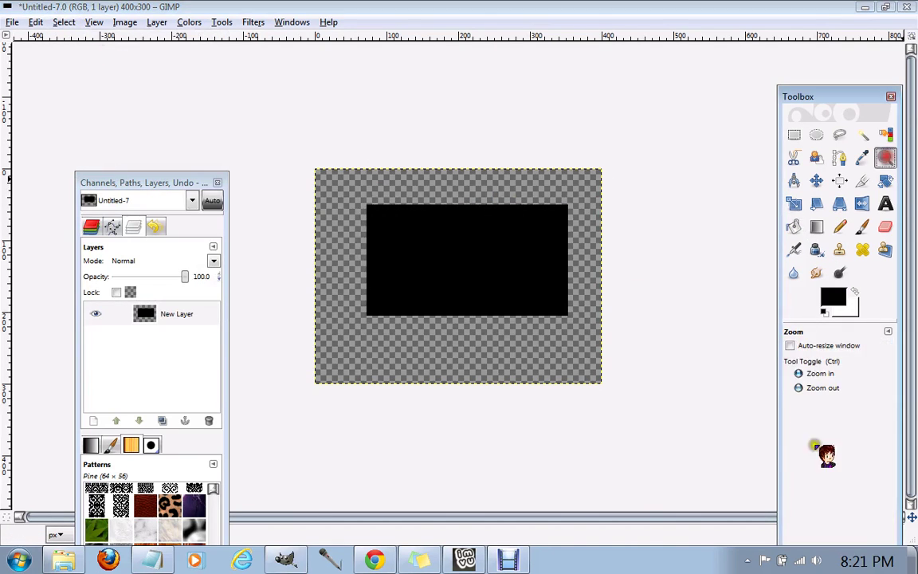
Zoom in on the black box and add an empty transparent layer above it
click(481, 237)
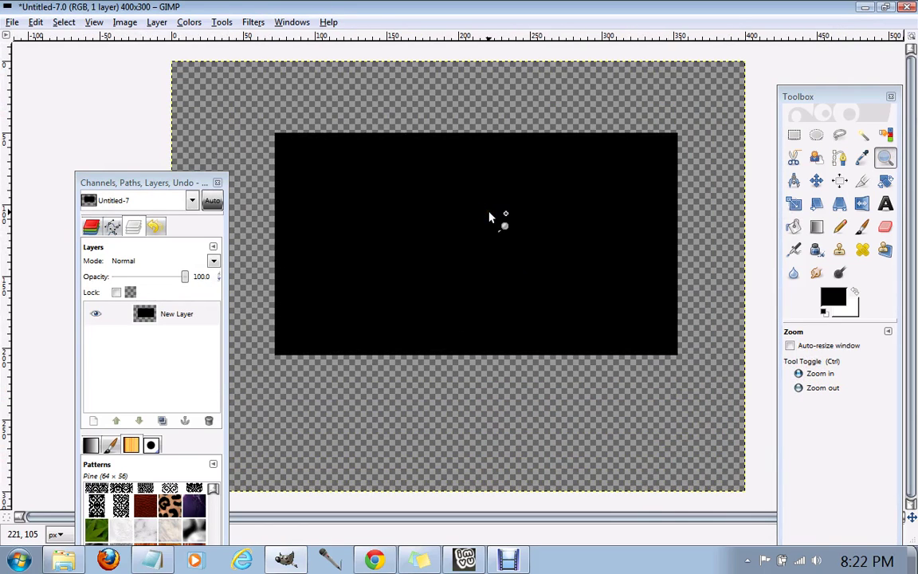
click(301, 561)
click(290, 561)
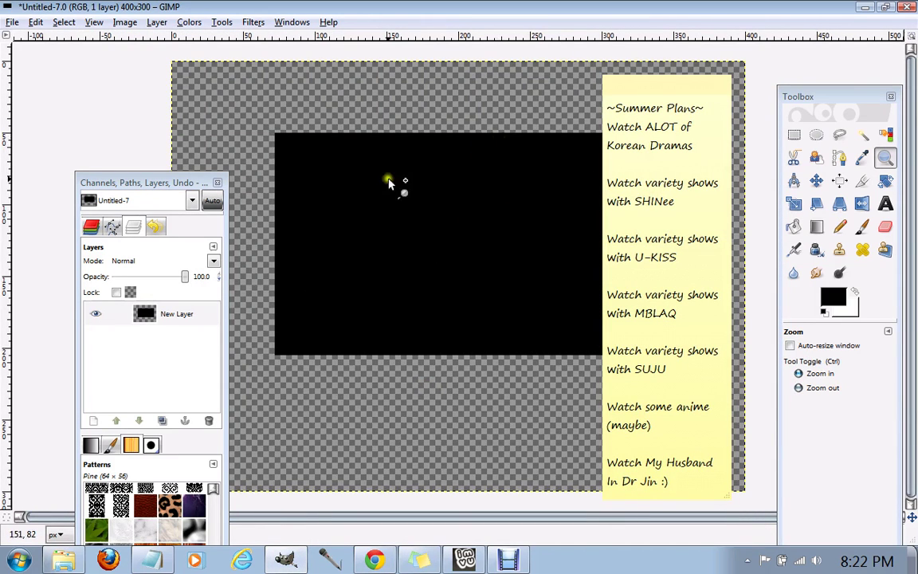
click(271, 124)
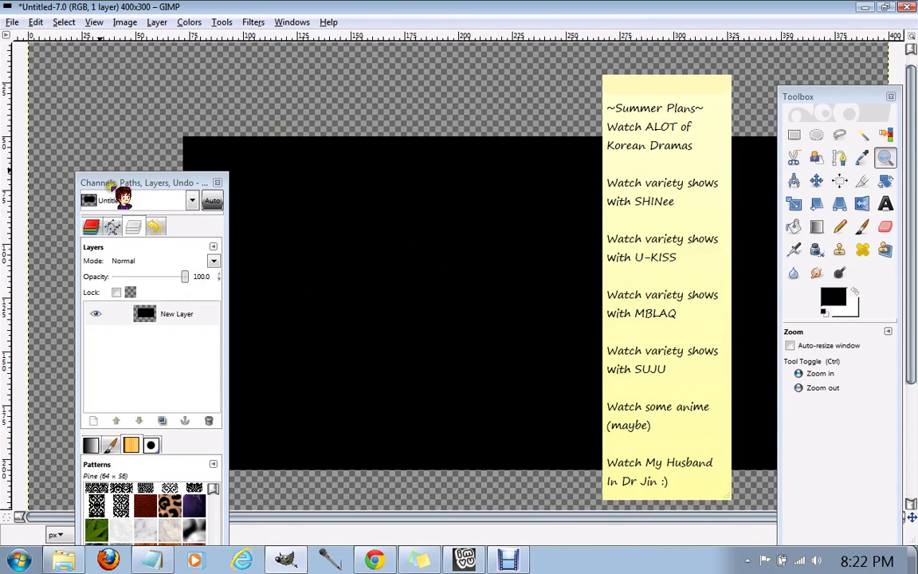
drag(110, 183, 83, 170)
click(68, 408)
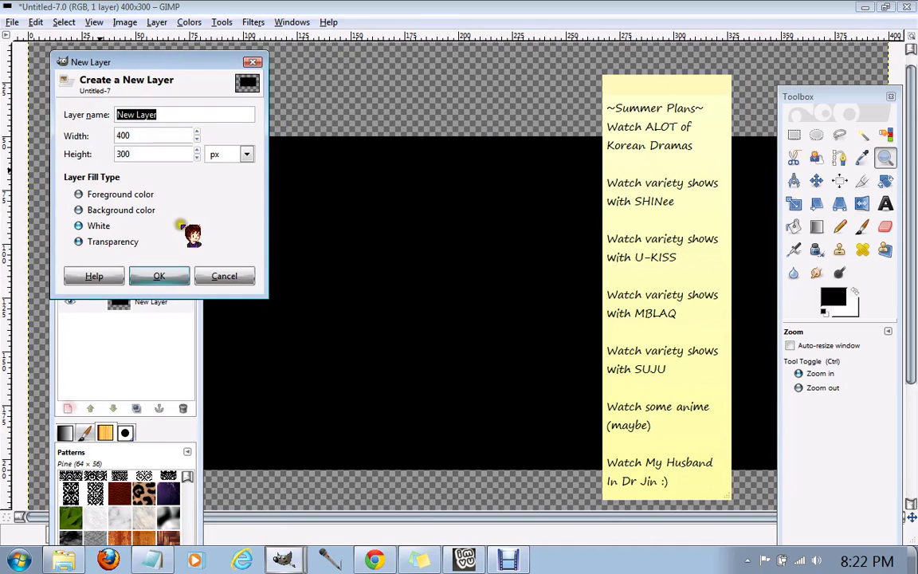
click(159, 276)
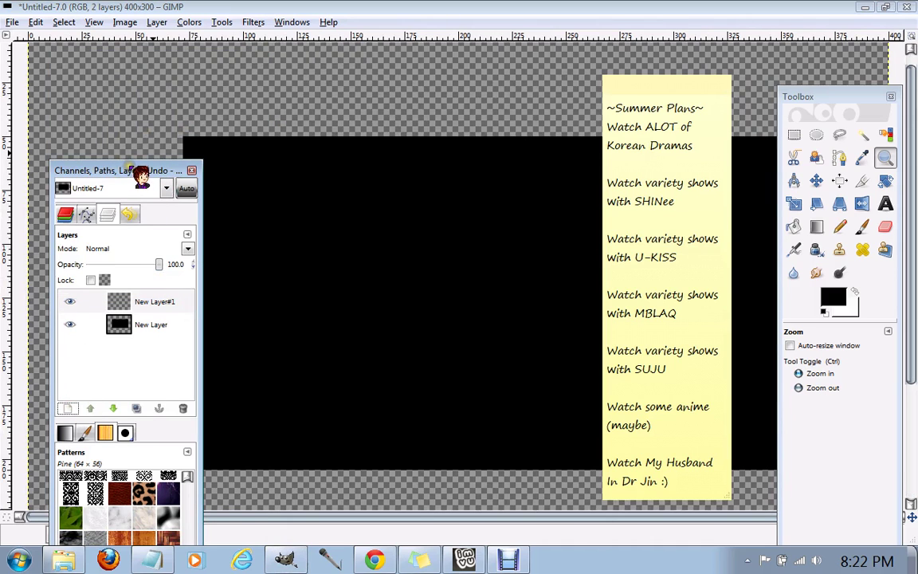
drag(135, 177, 75, 279)
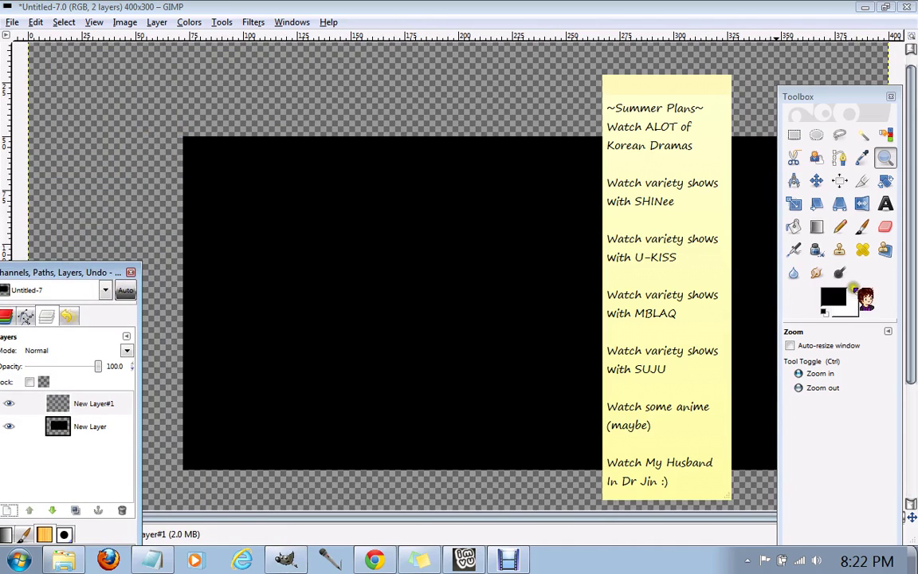
Make white the foreground colour and raise the Paintbrush scale to 10.00
click(854, 290)
click(862, 227)
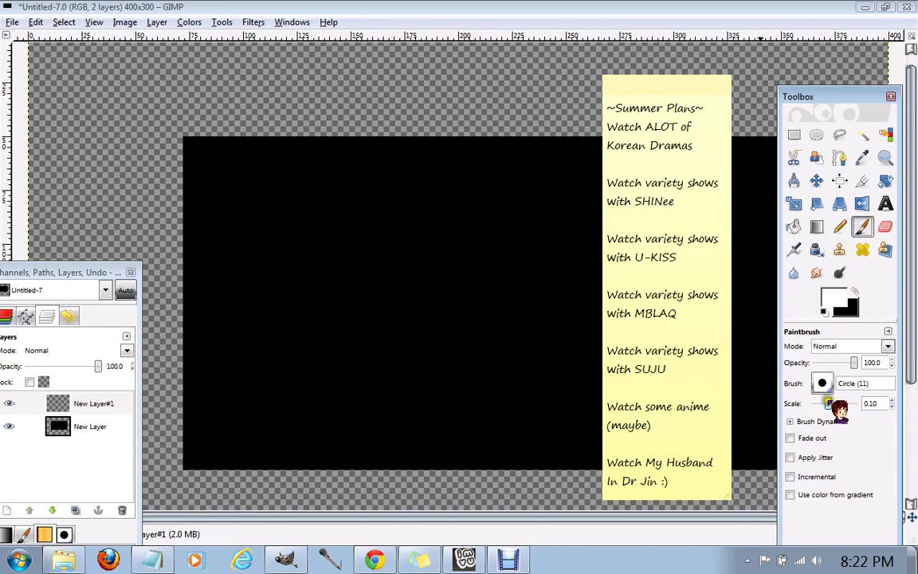
drag(828, 402, 835, 403)
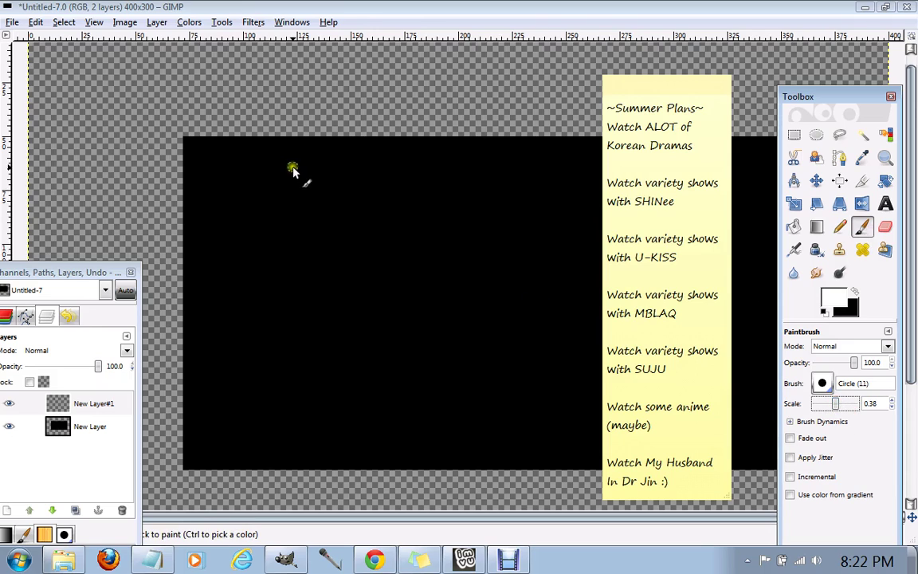
click(847, 404)
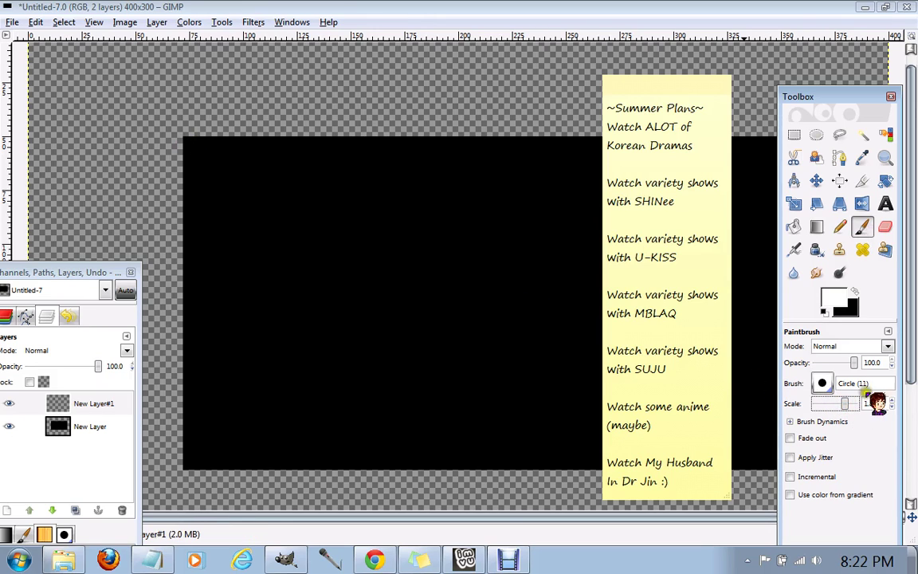
click(855, 402)
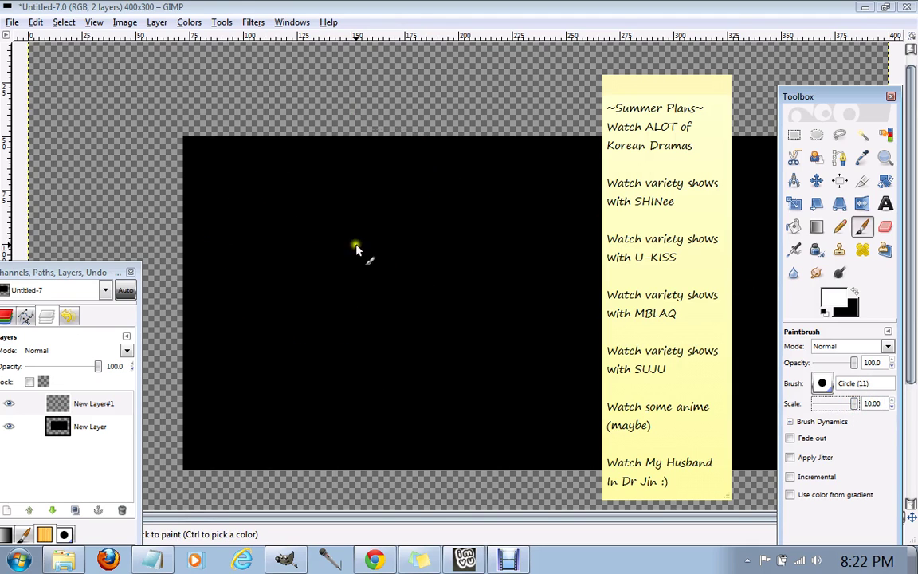
Shrink the brush and place a small white dot at the box's top-left corner
click(246, 197)
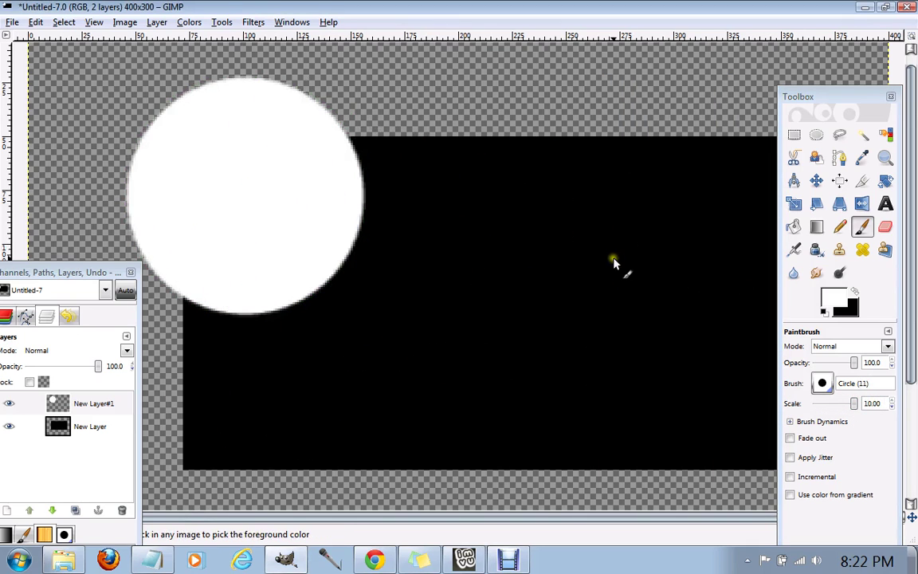
key(ctrl+z)
drag(866, 407, 843, 405)
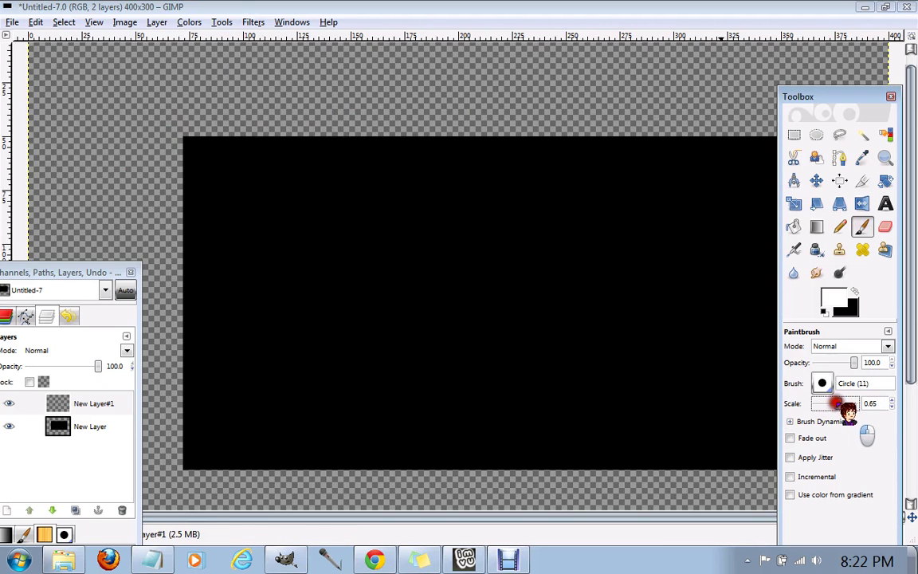
click(194, 150)
key(ctrl)
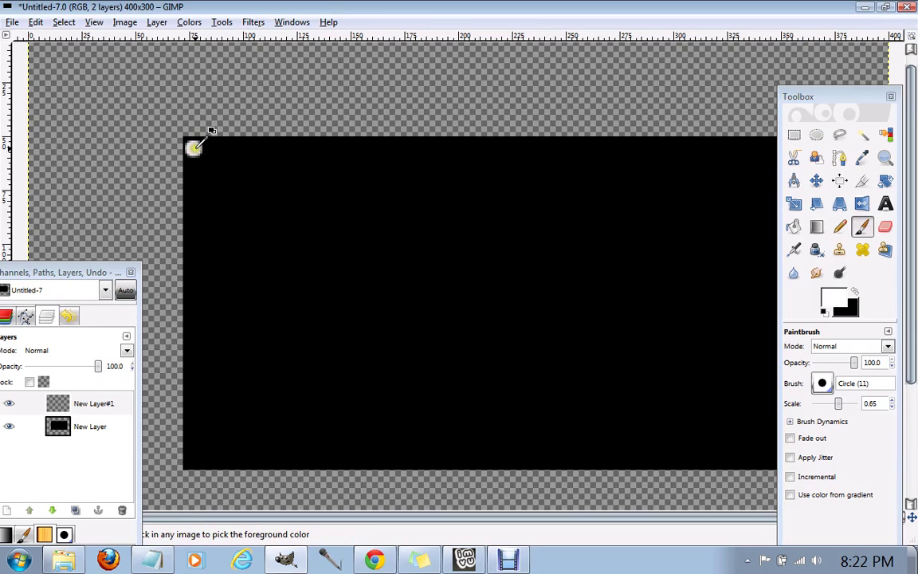
mouse_move(195, 150)
mouse_down()
mouse_move(198, 179)
mouse_move(205, 151)
mouse_up()
key(ctrl+z)
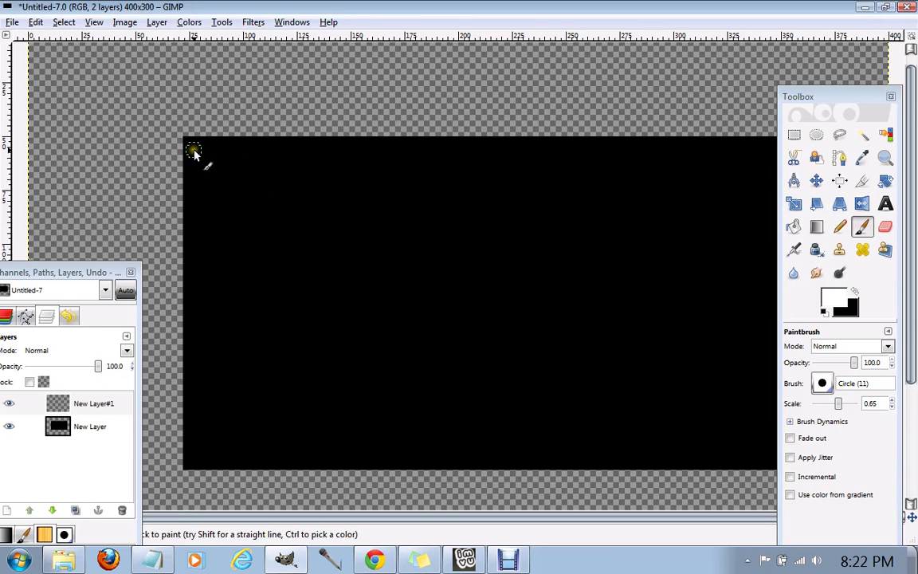
click(195, 149)
Smudge the white dot down the left edge with Smudge scale 0.74
click(816, 272)
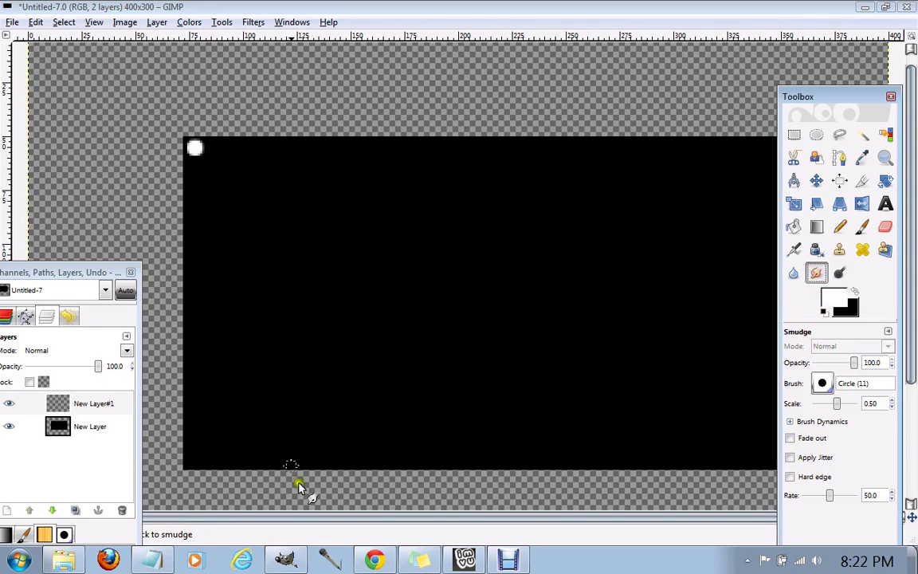
drag(840, 406, 844, 406)
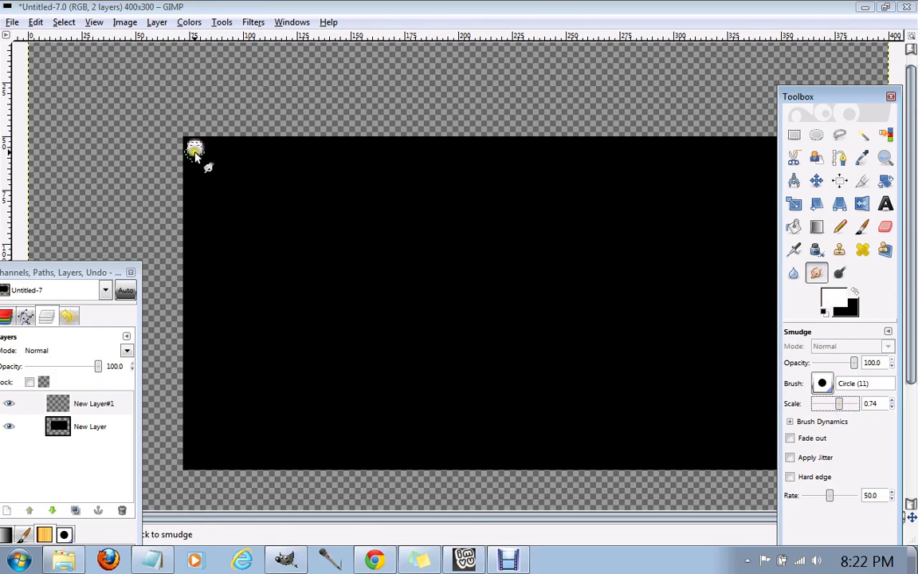
drag(195, 153, 213, 492)
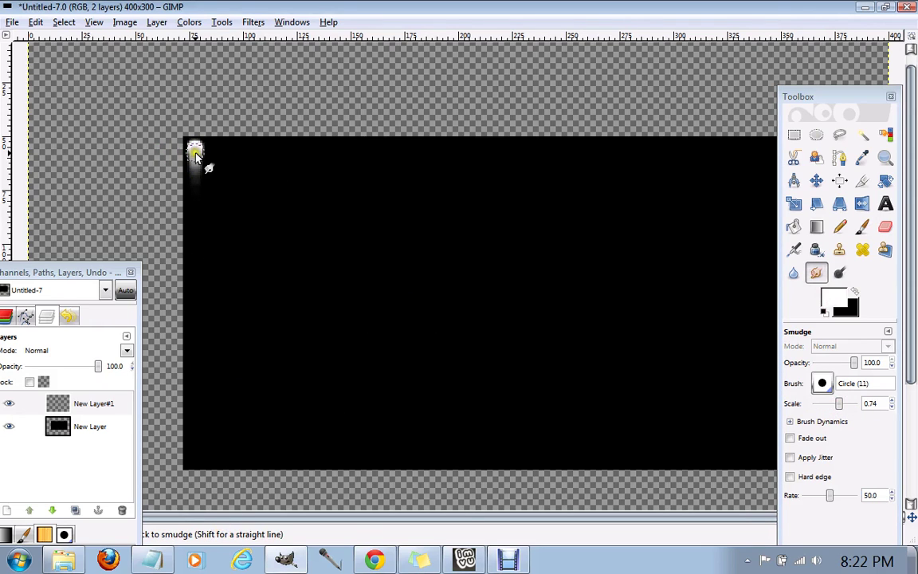
drag(199, 154, 195, 351)
Smear the white a short stretch along the top edge and widen the corner glint
drag(195, 151, 317, 149)
key(ctrl+z)
drag(197, 151, 331, 151)
key(ctrl+z)
drag(198, 150, 288, 150)
key(ctrl+z)
mouse_move(199, 150)
mouse_down()
mouse_move(227, 150)
mouse_move(208, 147)
mouse_move(211, 158)
mouse_move(340, 133)
mouse_move(219, 146)
mouse_move(263, 149)
mouse_up()
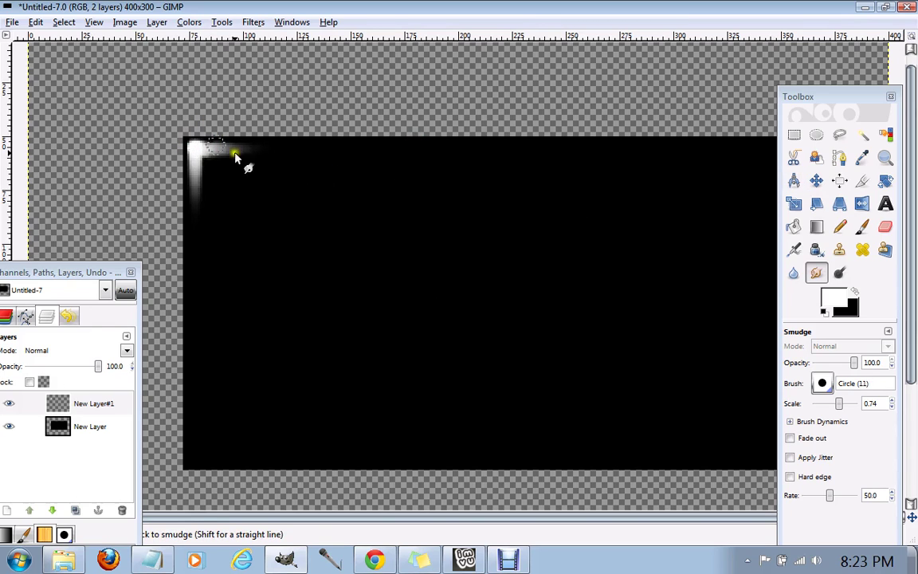
mouse_move(205, 170)
mouse_down()
mouse_move(222, 148)
mouse_move(205, 183)
mouse_up()
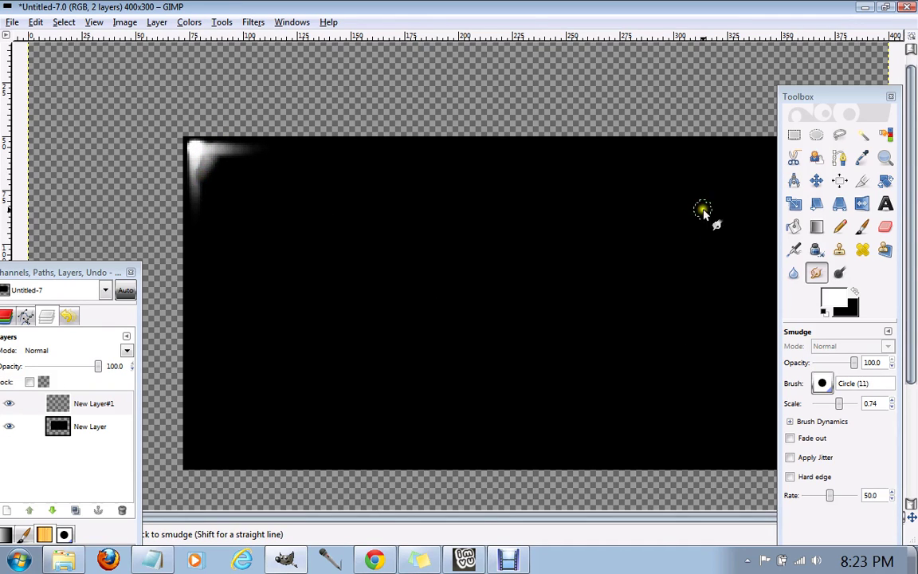
click(794, 274)
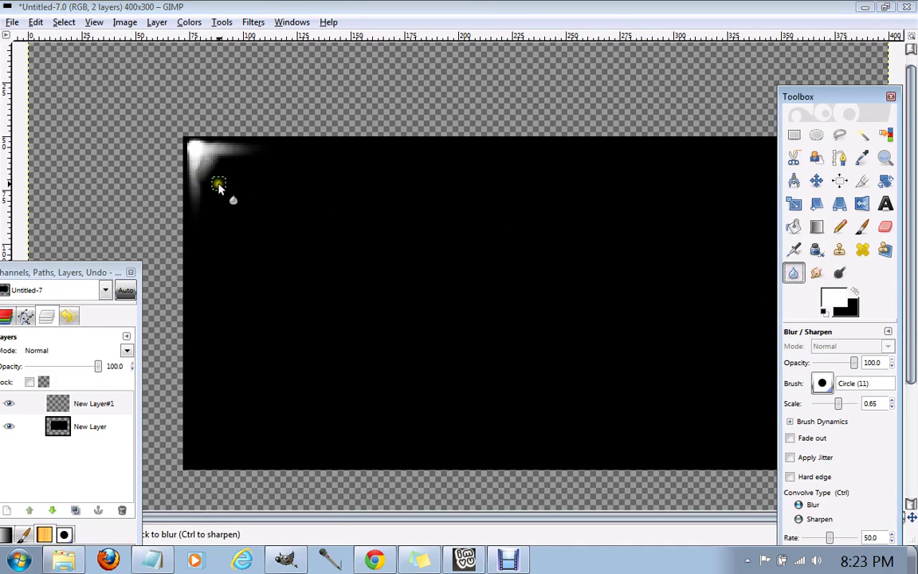
Blur the white smear along the left edge with Blur/Sharpen at scale 1.09
click(838, 404)
drag(837, 404, 842, 404)
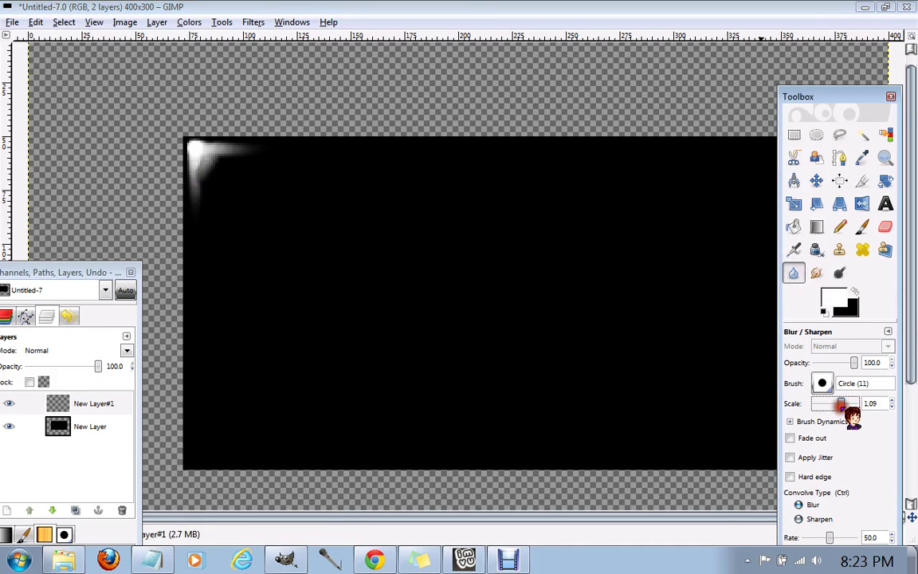
click(211, 174)
mouse_move(211, 173)
mouse_down()
mouse_move(207, 209)
mouse_move(211, 160)
mouse_move(243, 159)
mouse_move(204, 160)
mouse_move(205, 206)
mouse_move(222, 177)
mouse_move(247, 163)
mouse_move(242, 153)
mouse_move(219, 175)
mouse_move(234, 348)
mouse_up()
click(213, 341)
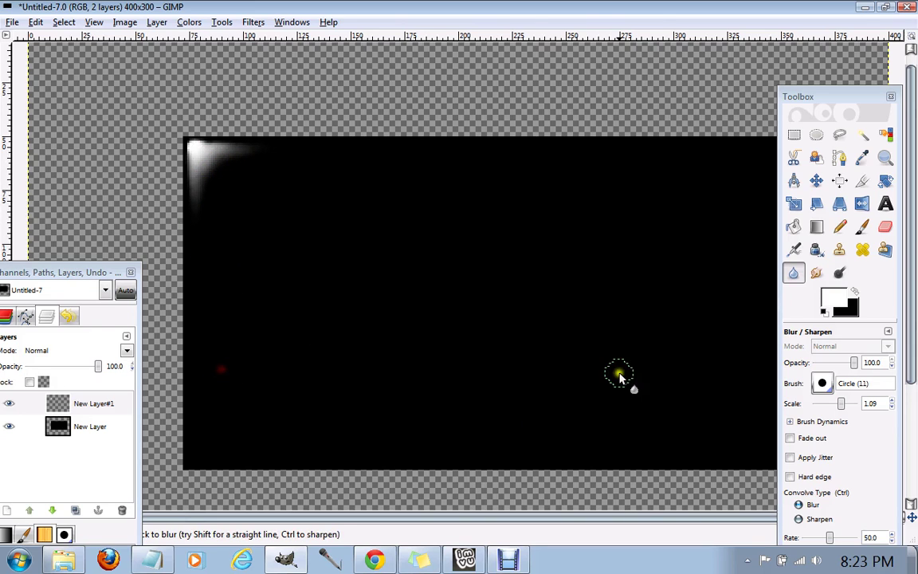
Erase the stray white past the glint's outer top-left corner
click(885, 227)
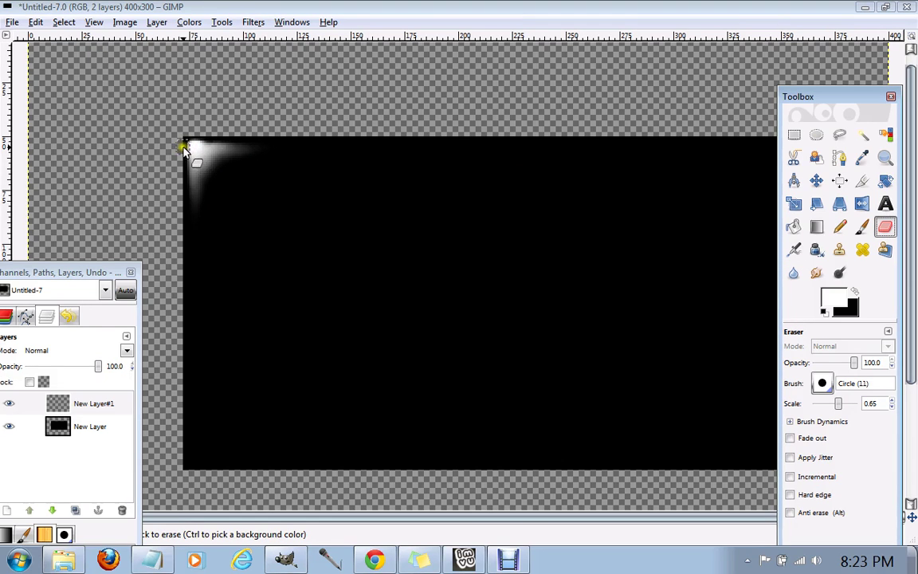
mouse_move(181, 147)
mouse_down()
mouse_move(194, 135)
mouse_move(189, 129)
mouse_move(213, 133)
mouse_up()
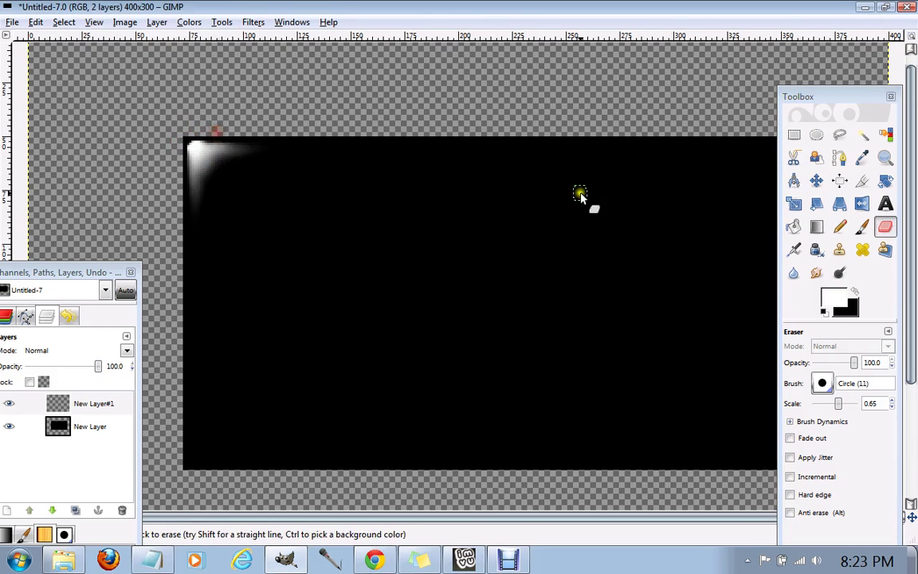
click(885, 157)
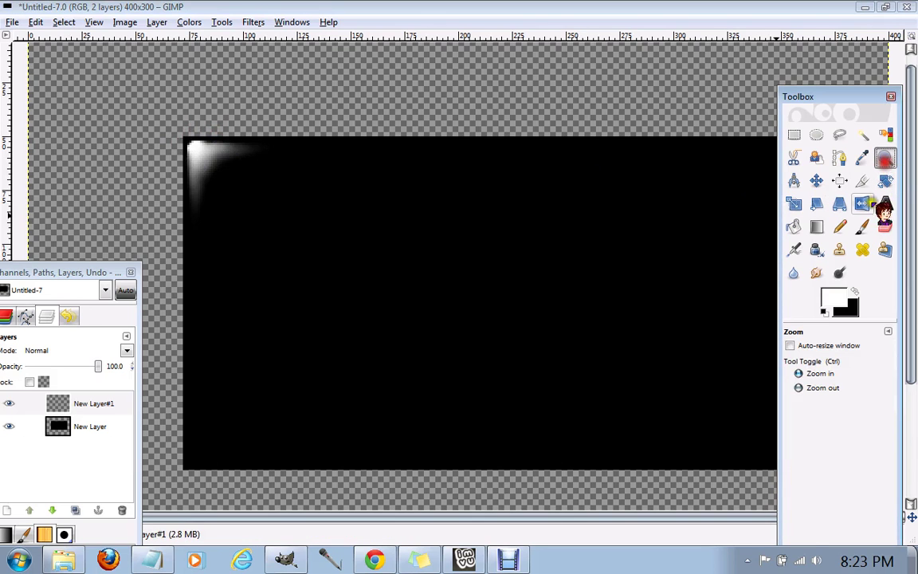
Zoom out three steps to see the whole 400×300 canvas, with the Layers dock beside it
click(823, 389)
click(559, 289)
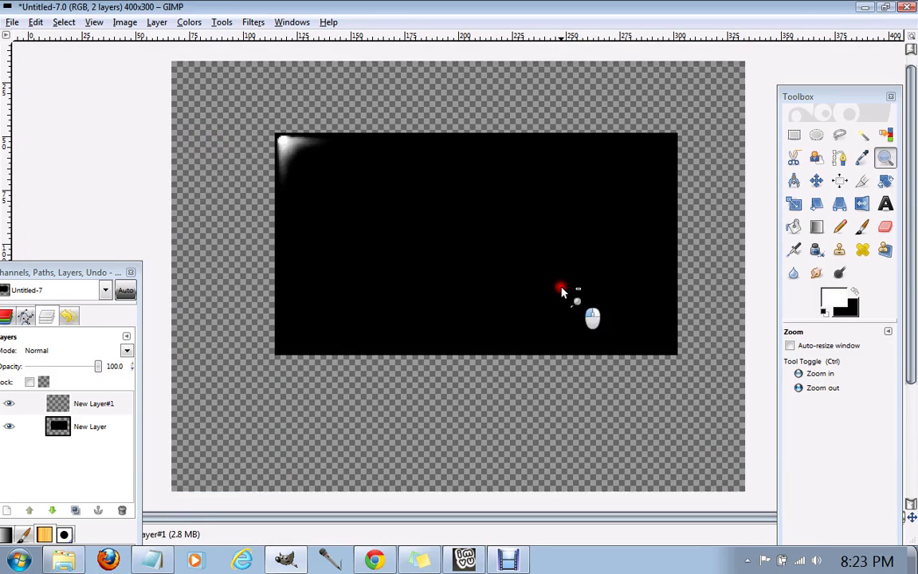
click(561, 293)
click(562, 293)
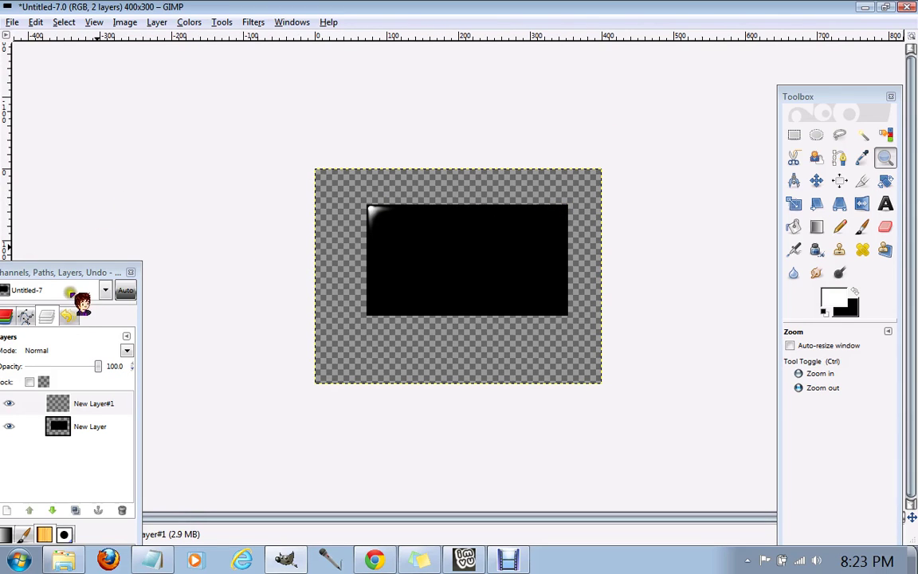
drag(67, 272, 177, 177)
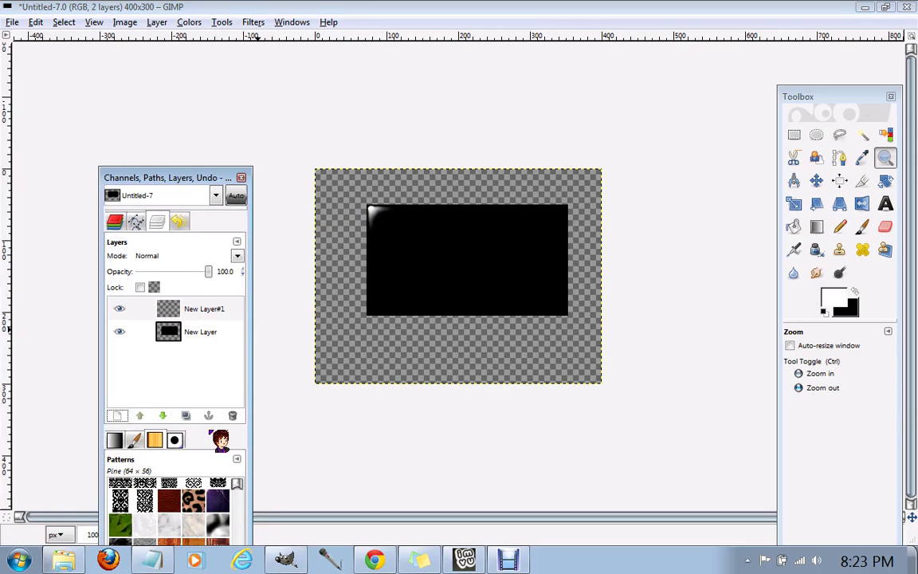
Duplicate the glint layer, flip it horizontally, and move it onto the top-right corner
click(184, 415)
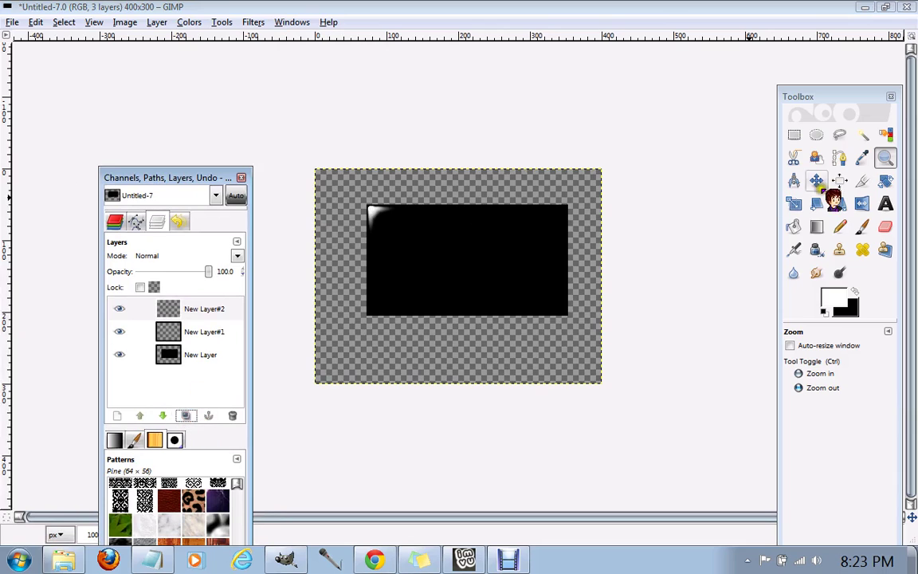
click(861, 204)
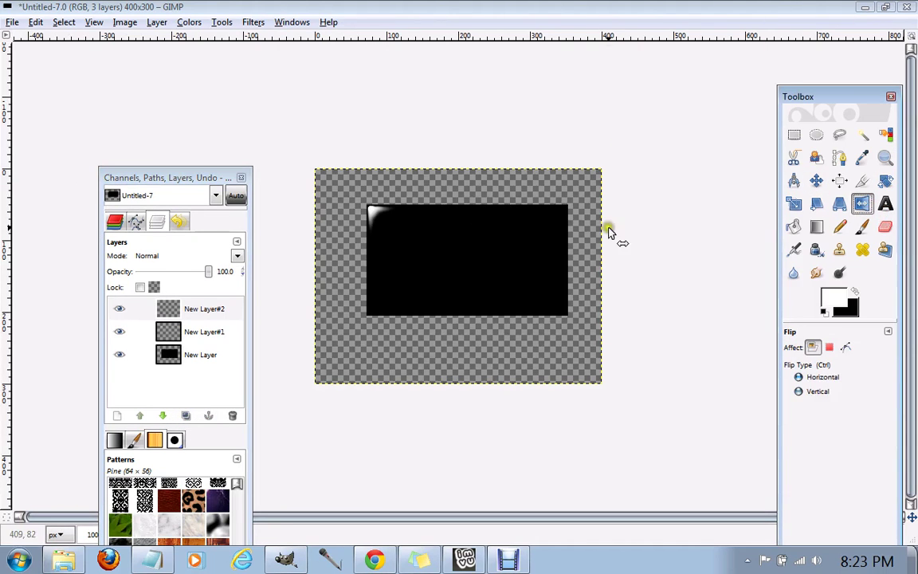
click(467, 259)
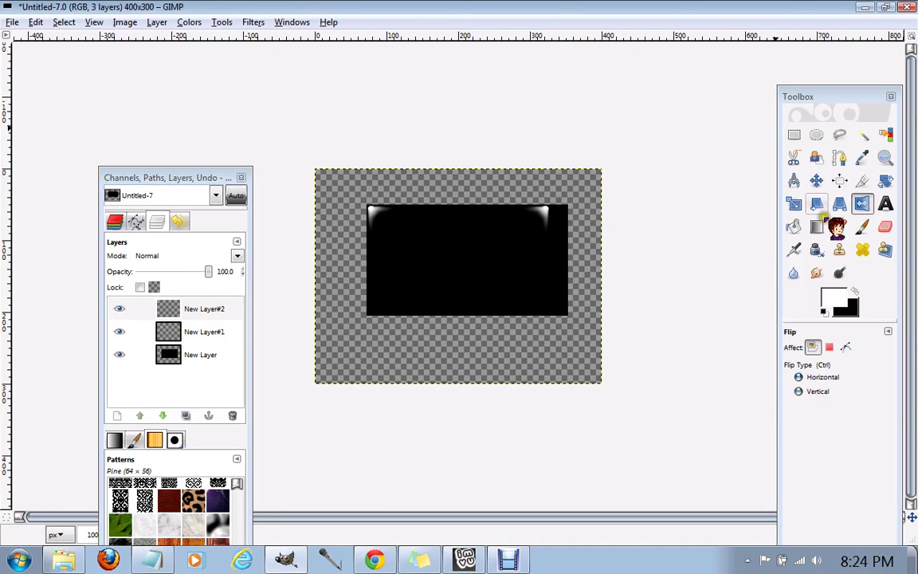
click(816, 180)
drag(538, 212, 567, 211)
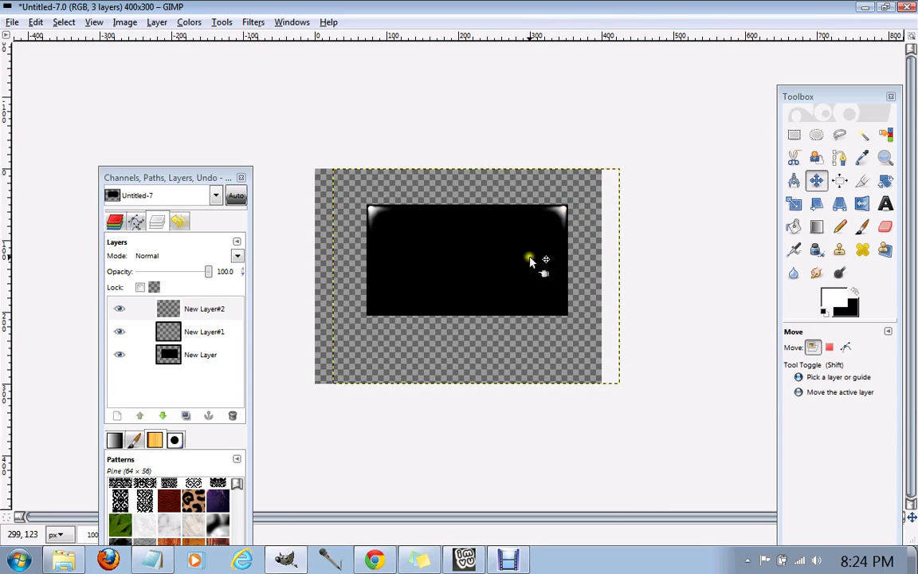
Merge the two top glints with Merge Down and duplicate the resulting layer
click(164, 22)
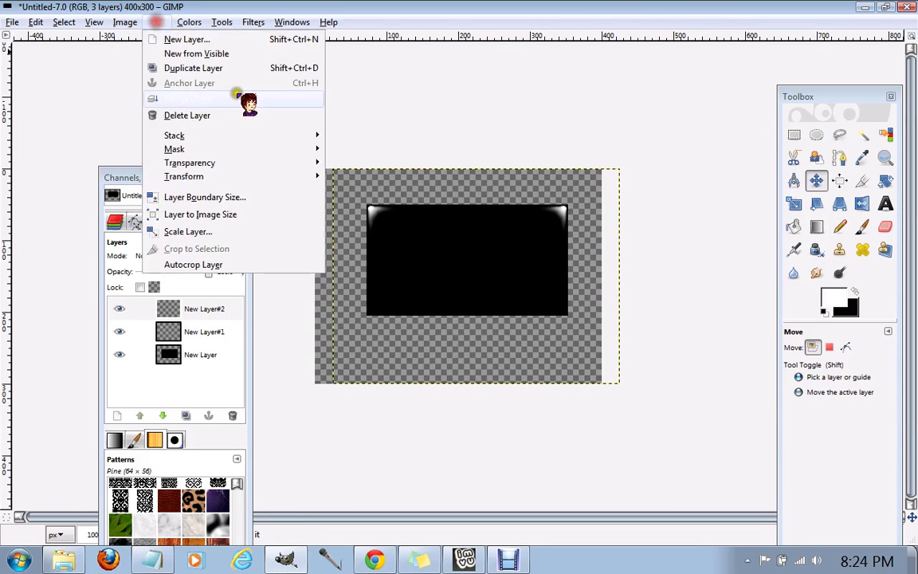
click(239, 116)
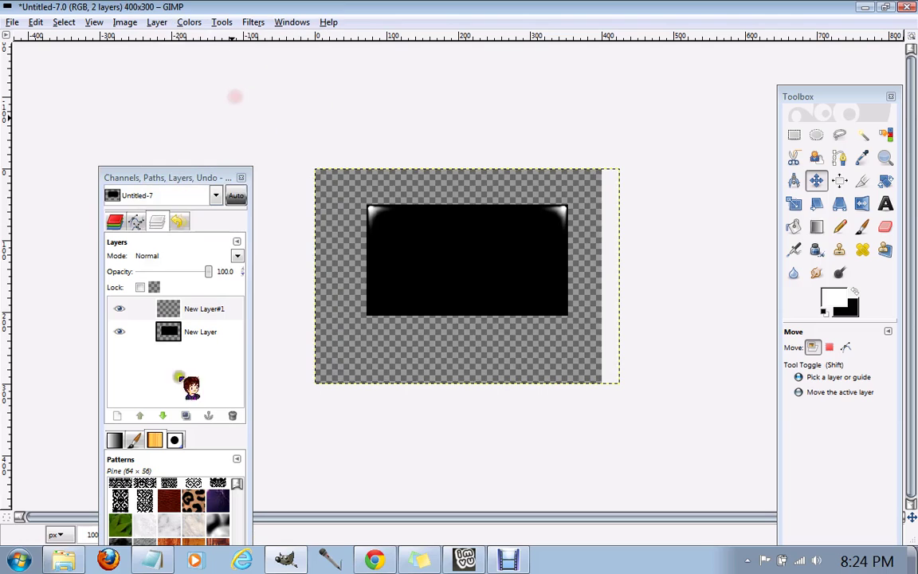
click(186, 415)
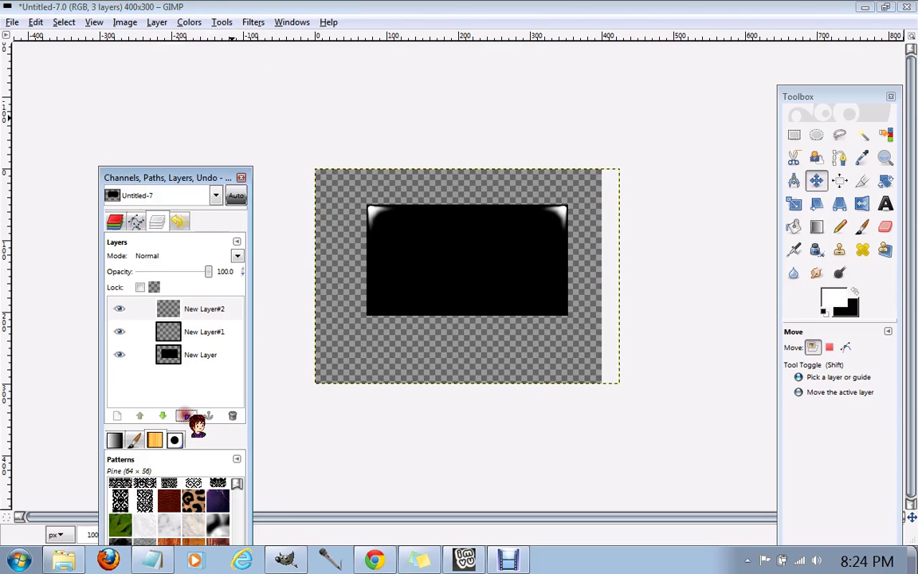
Rotate the copy 180°, fit it to image size, and move it onto the bottom corners
click(157, 22)
mouse_move(239, 176)
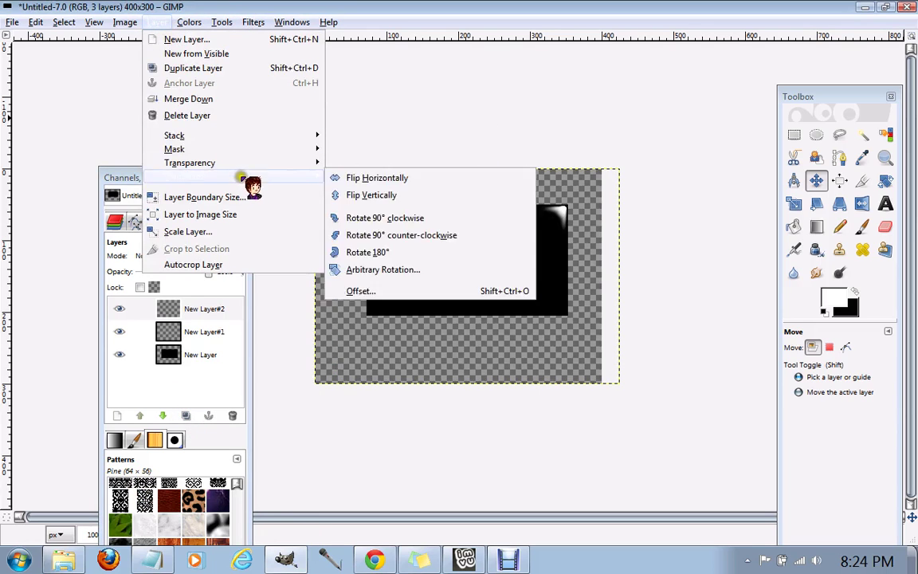
click(429, 253)
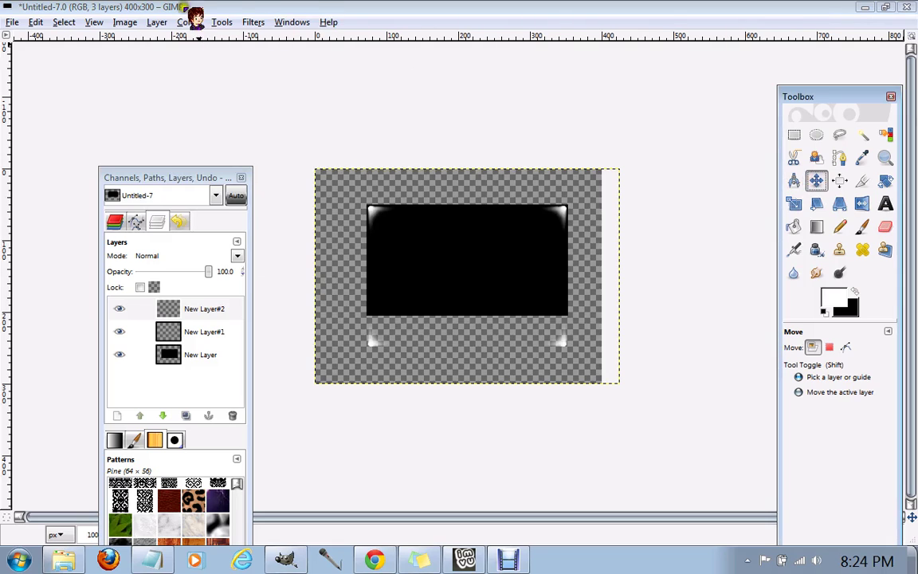
click(157, 22)
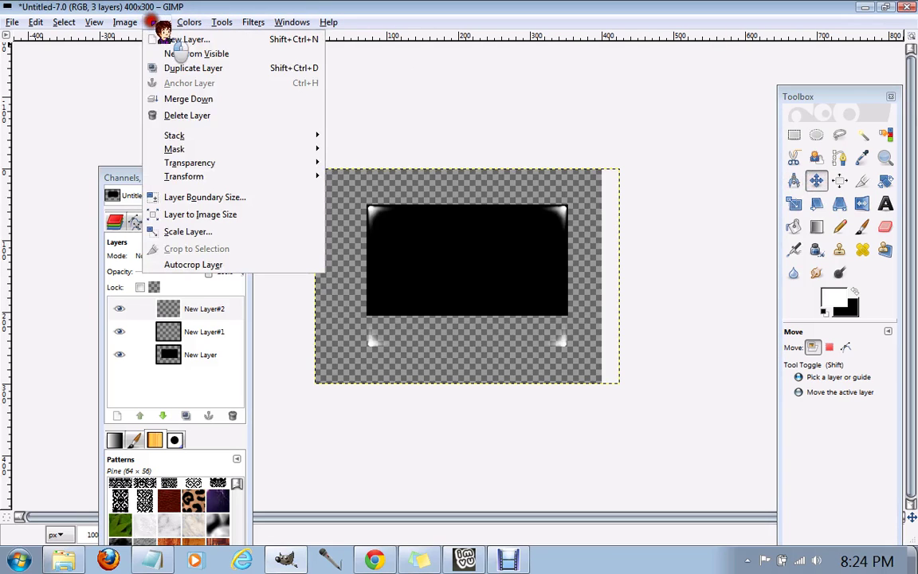
click(238, 214)
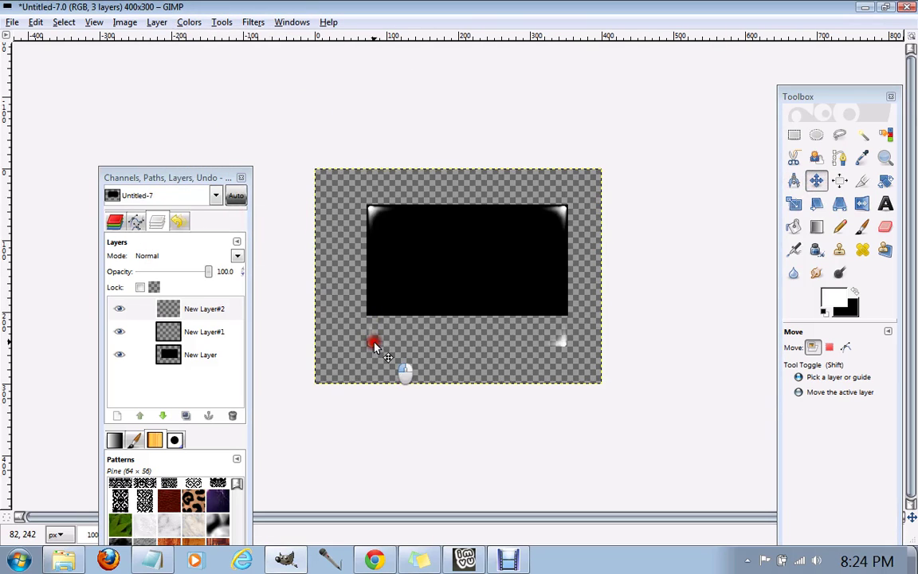
drag(374, 345, 374, 314)
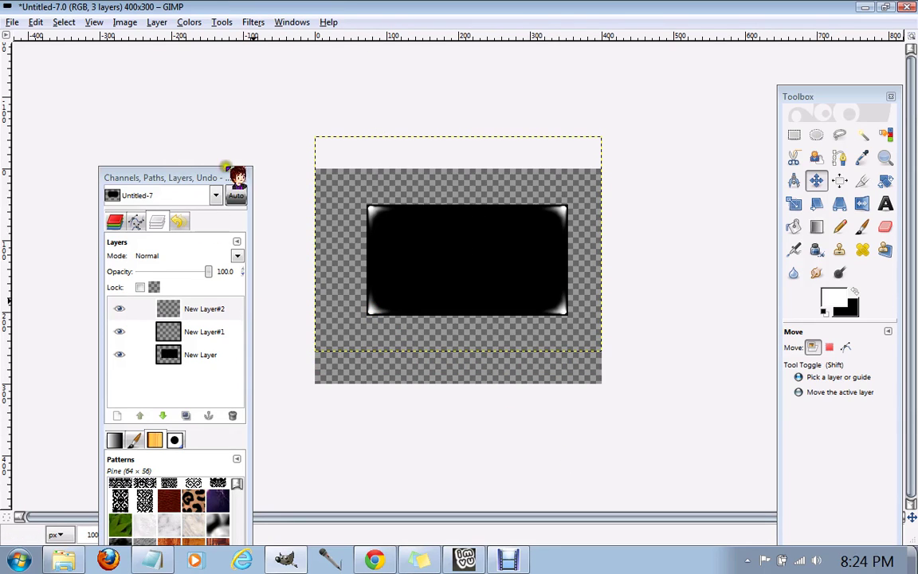
Merge the bottom glints down into New Layer#1 and fit it with Layer to Image Size
click(163, 22)
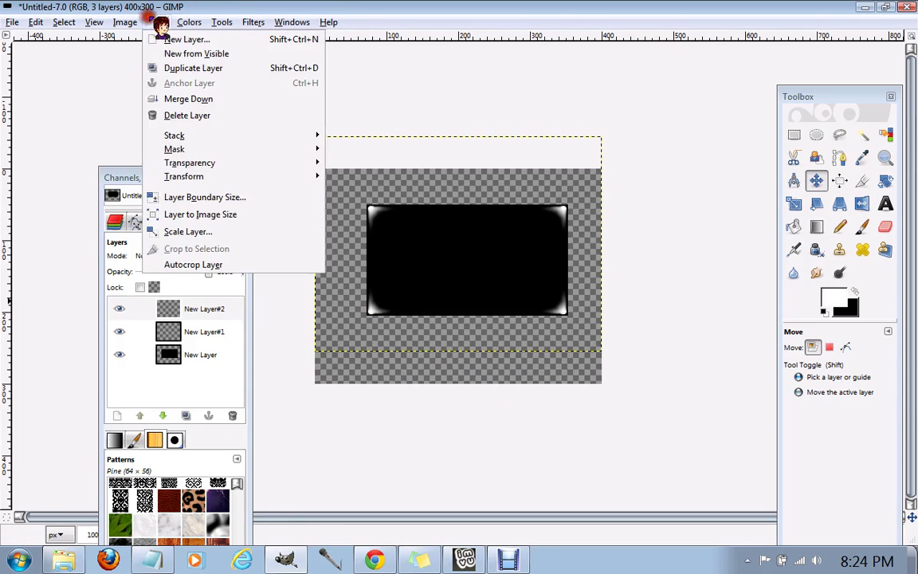
click(229, 99)
click(163, 22)
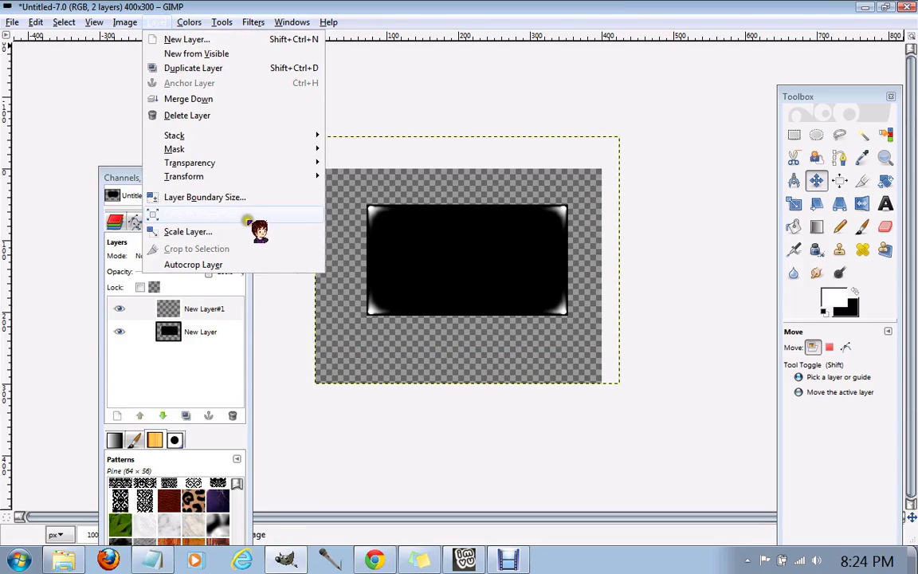
click(245, 215)
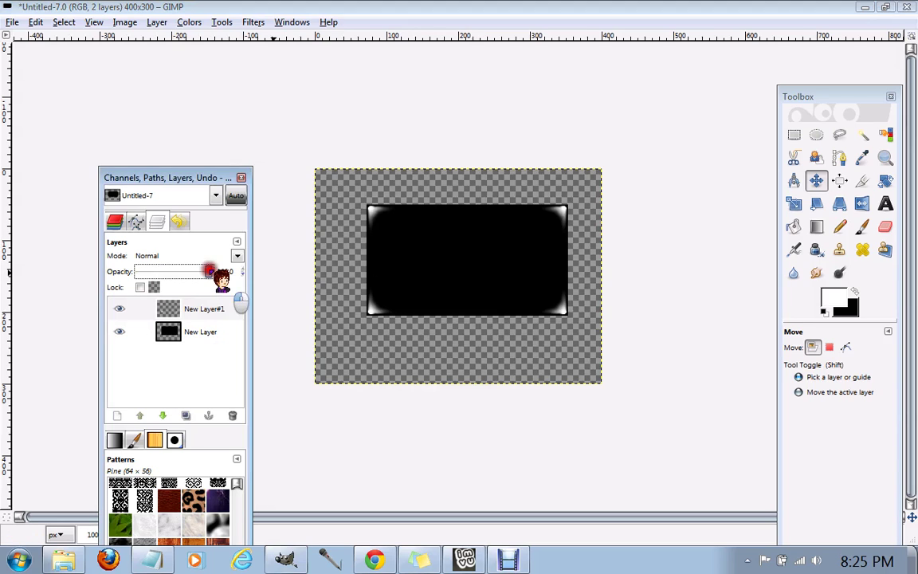
Lower the glint layer's opacity and add a transparent New Layer#2 on top
drag(209, 271, 163, 271)
click(118, 415)
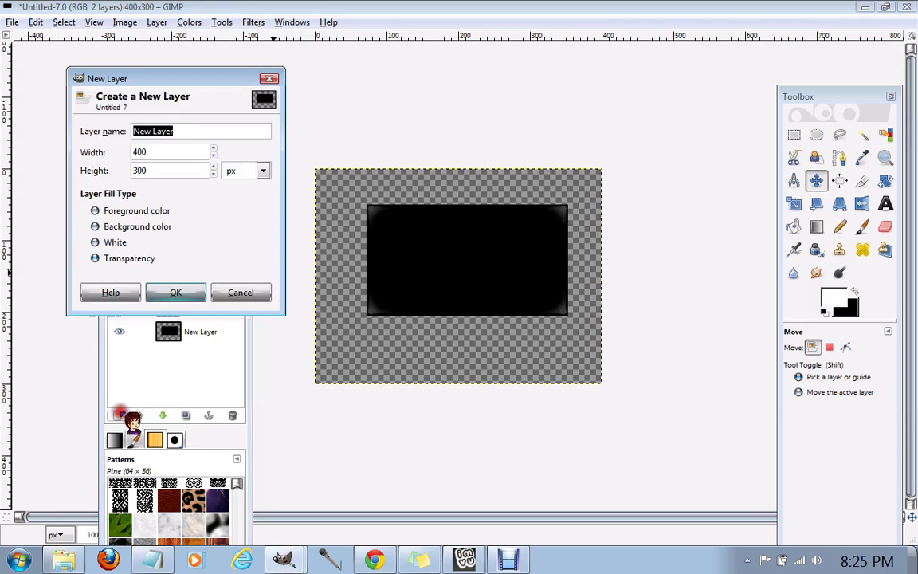
click(177, 293)
click(884, 158)
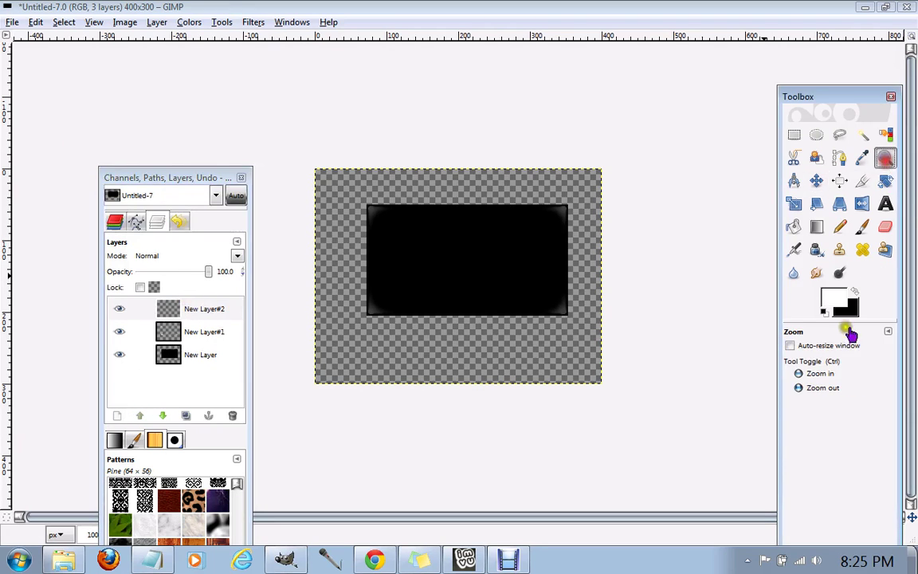
click(820, 373)
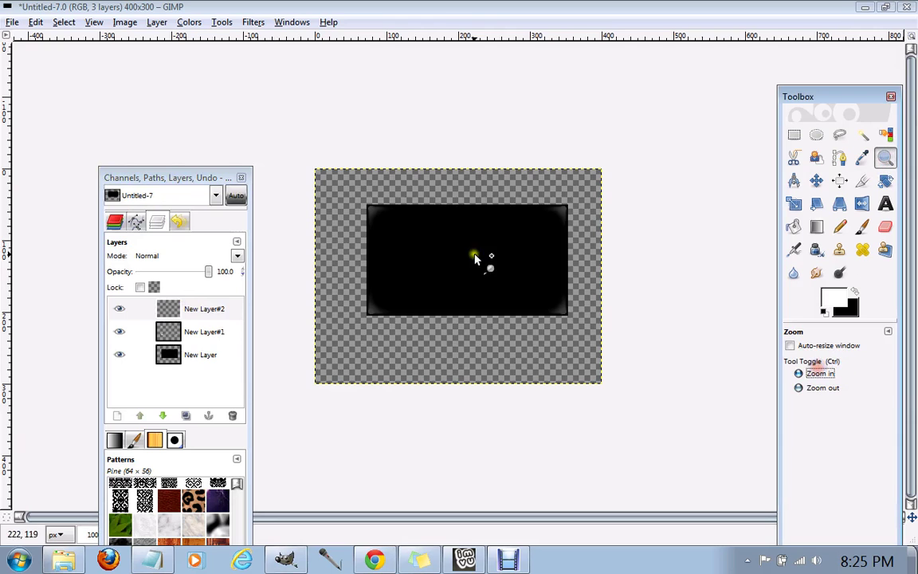
Zoom to 300% on the box's top-left corner and paint a white dot with a 0.20-size Paintbrush
click(351, 201)
click(231, 111)
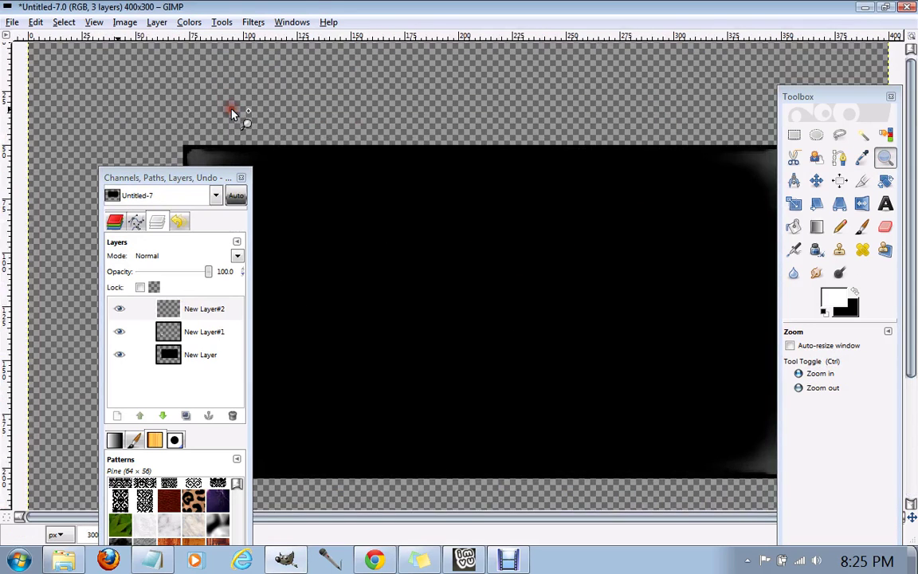
drag(169, 185, 483, 112)
click(862, 229)
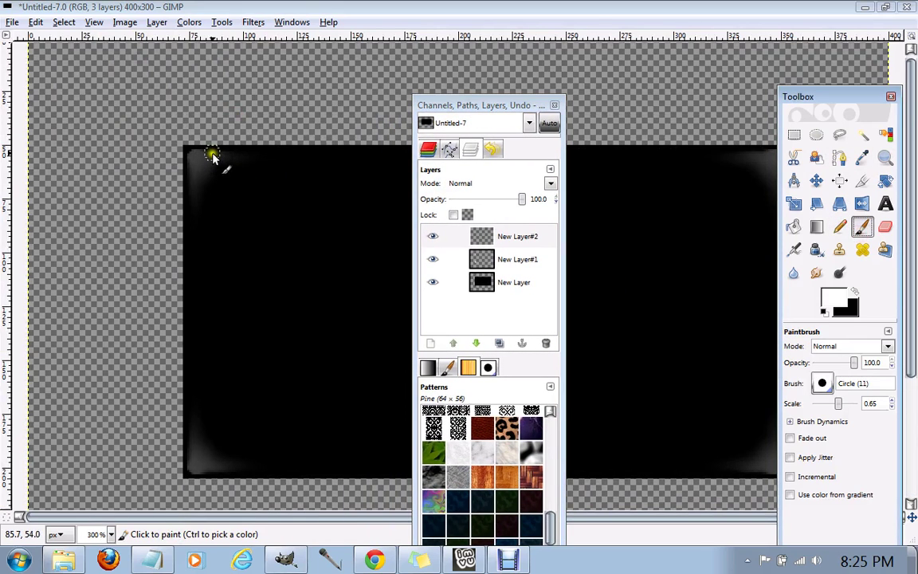
click(838, 403)
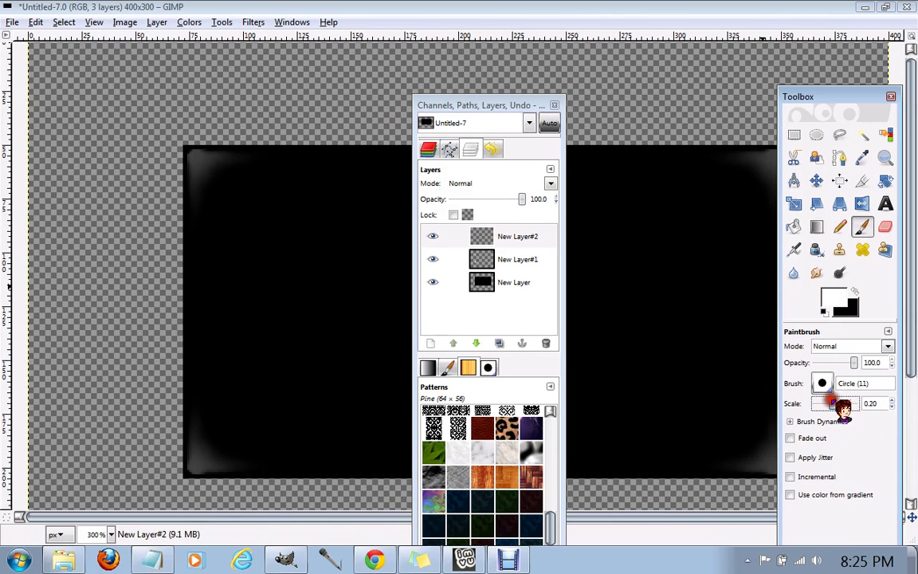
click(198, 161)
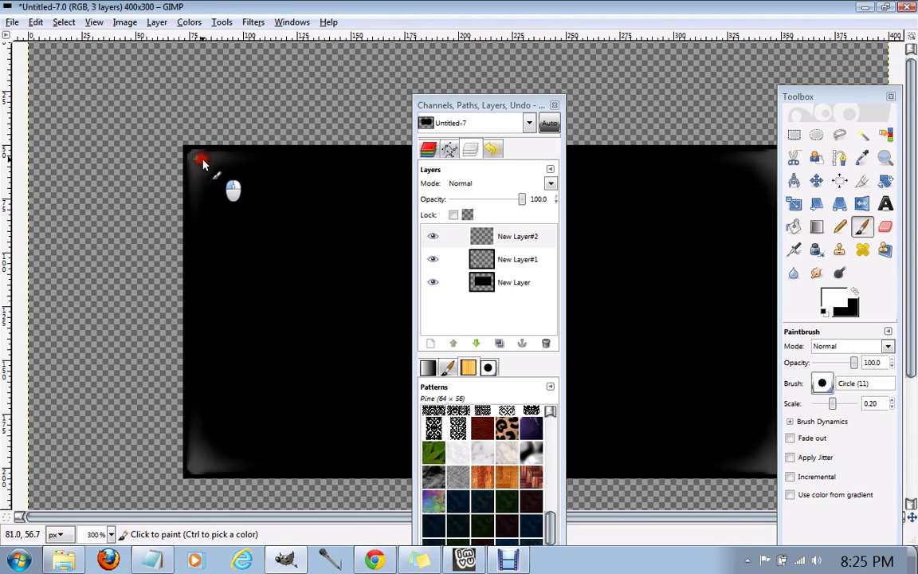
Smudge the white dot into a short streak and blur it into a soft corner glint
click(816, 272)
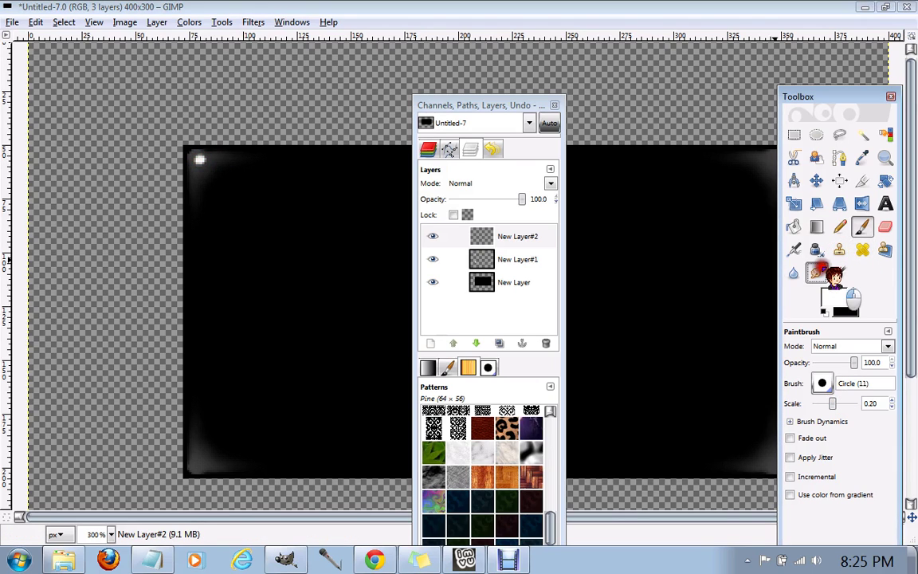
drag(200, 165, 188, 306)
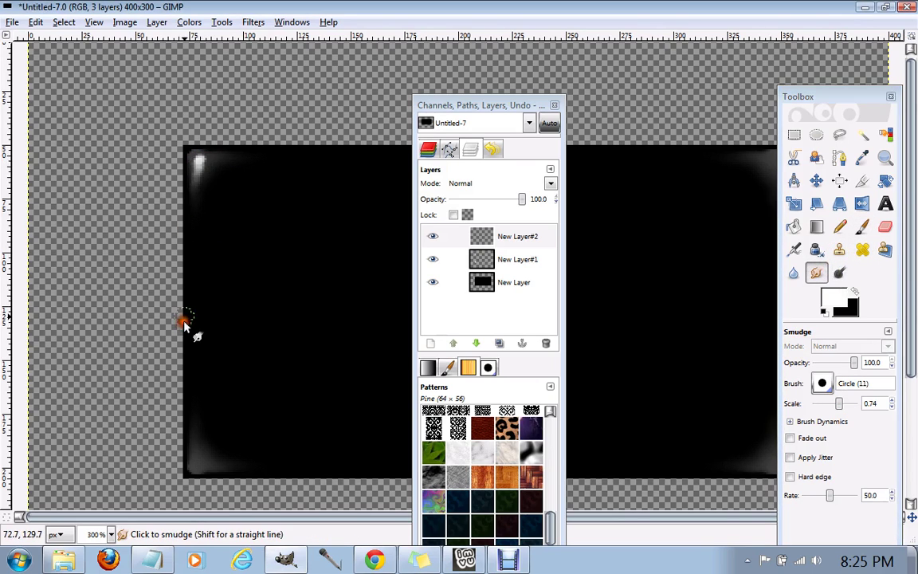
drag(199, 168, 219, 205)
click(207, 163)
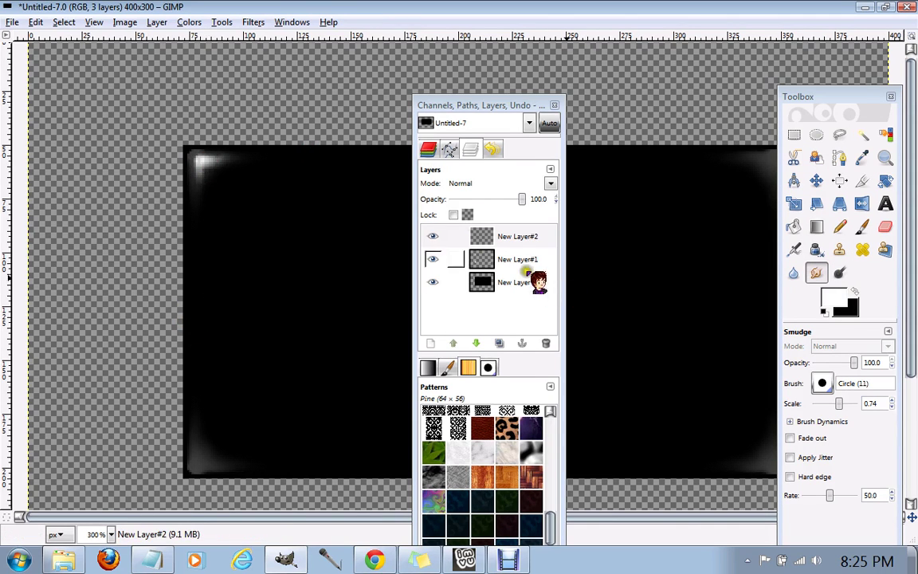
click(794, 272)
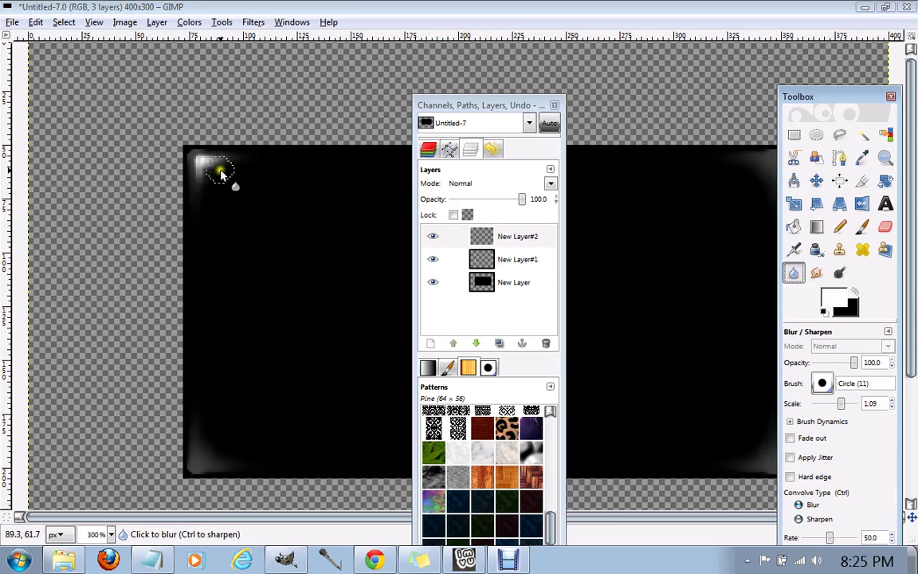
mouse_move(219, 175)
mouse_down()
mouse_move(205, 178)
mouse_move(175, 247)
mouse_up()
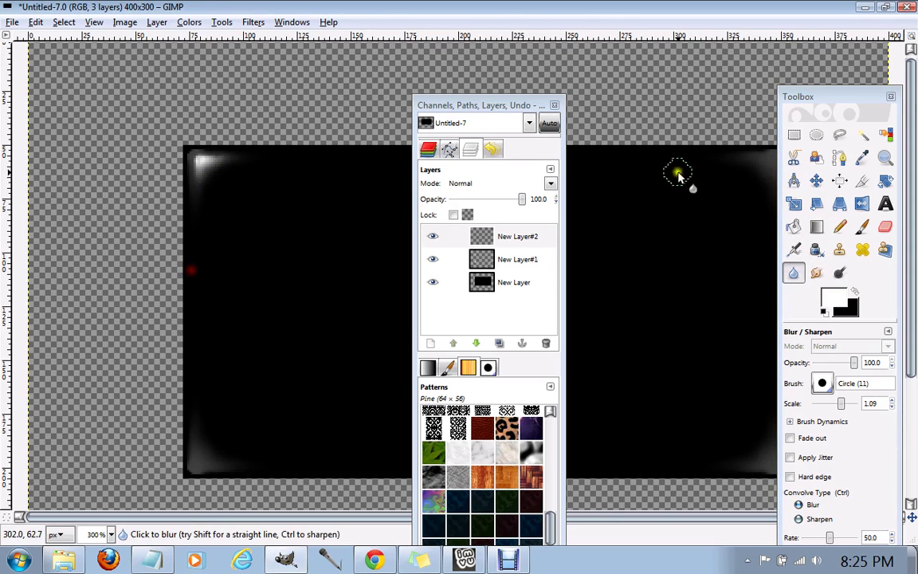
click(816, 181)
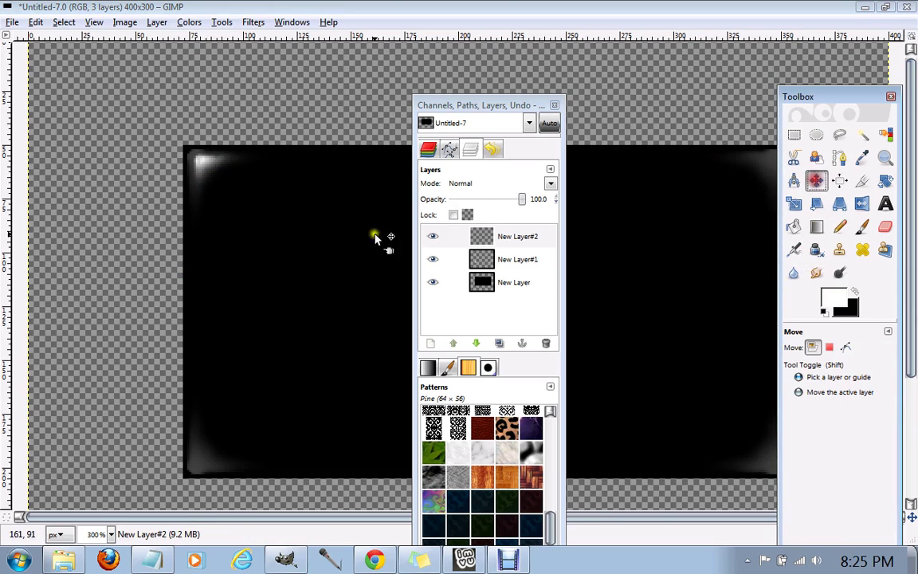
click(199, 158)
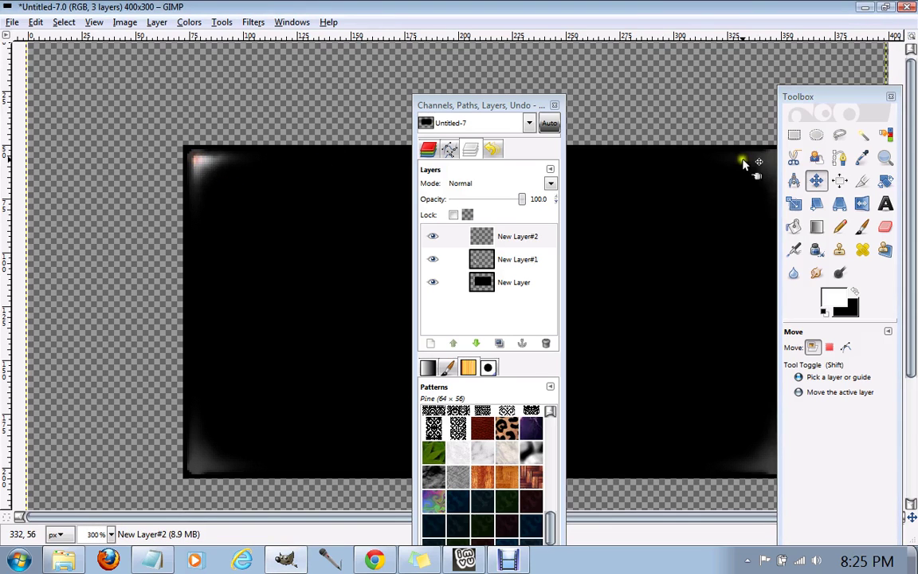
click(885, 158)
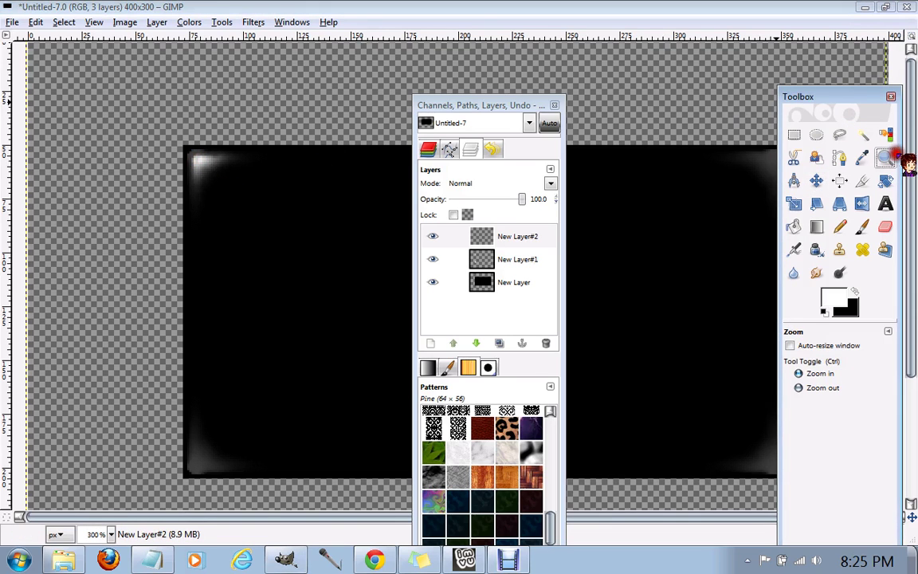
At 100% zoom, duplicate the glint layer, flip it horizontally and move it onto the top-right corner
click(813, 388)
click(348, 278)
click(348, 278)
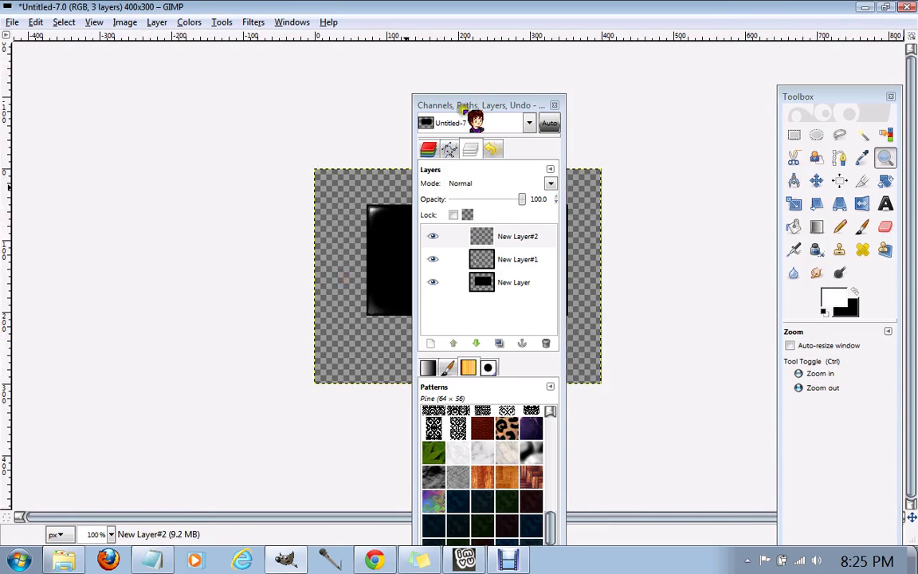
drag(480, 105, 180, 111)
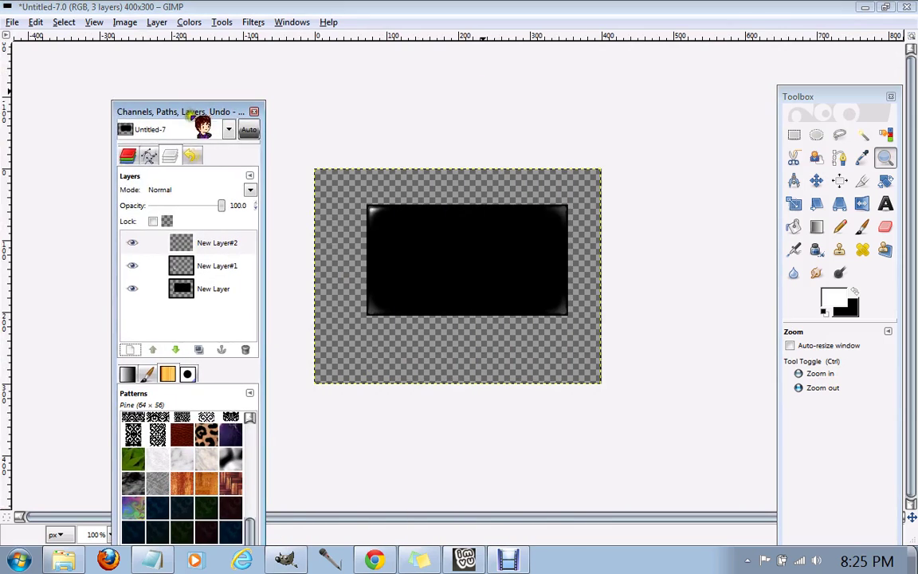
click(197, 351)
click(861, 203)
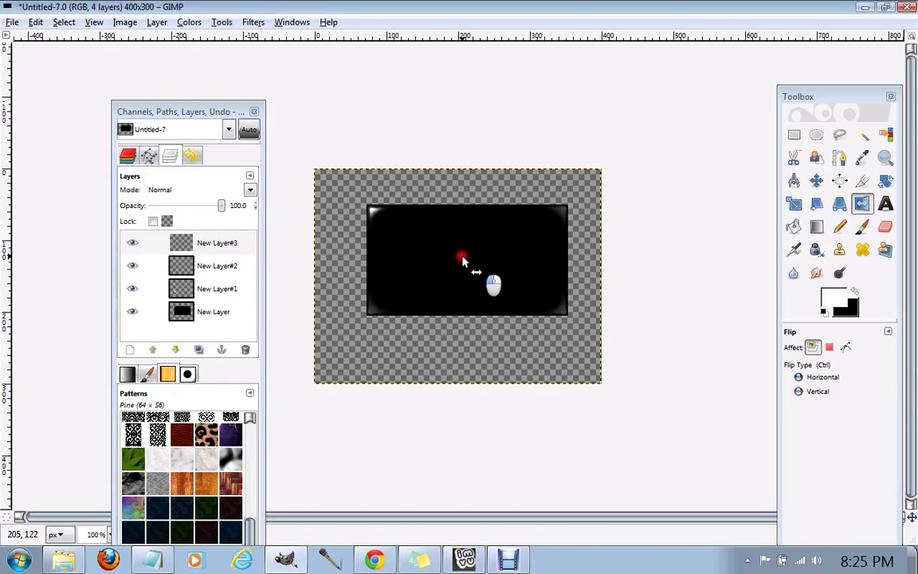
click(815, 181)
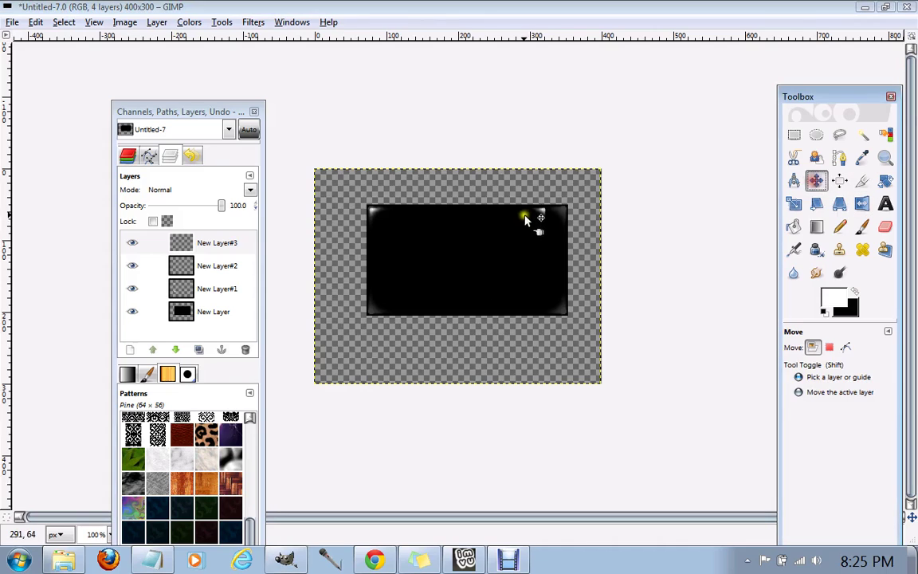
drag(542, 211, 563, 208)
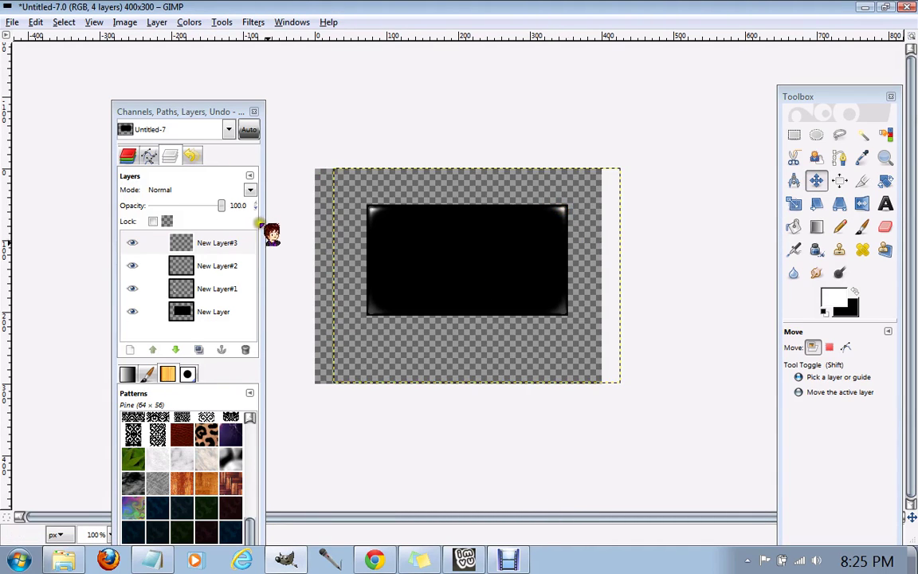
Merge the mirrored glint down and fit the glint layer to the image size
click(158, 23)
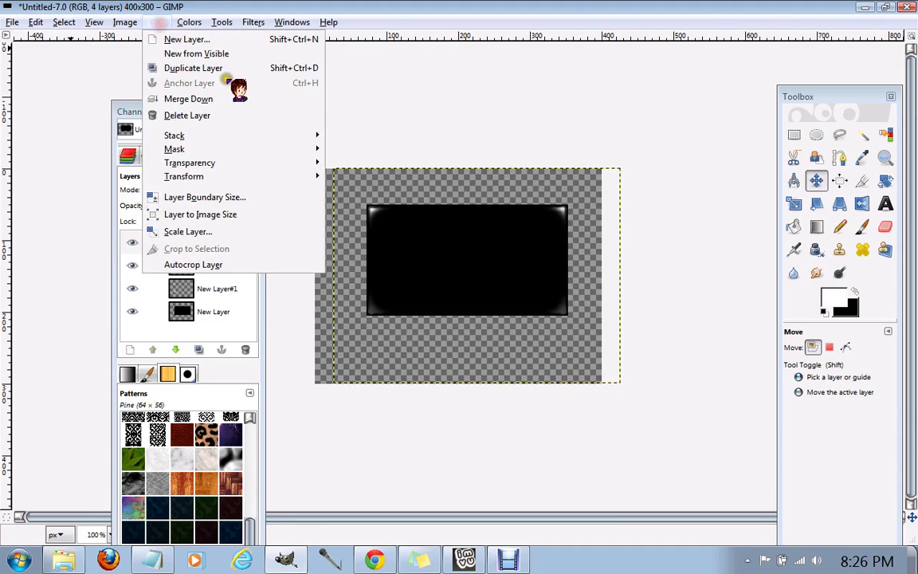
click(243, 115)
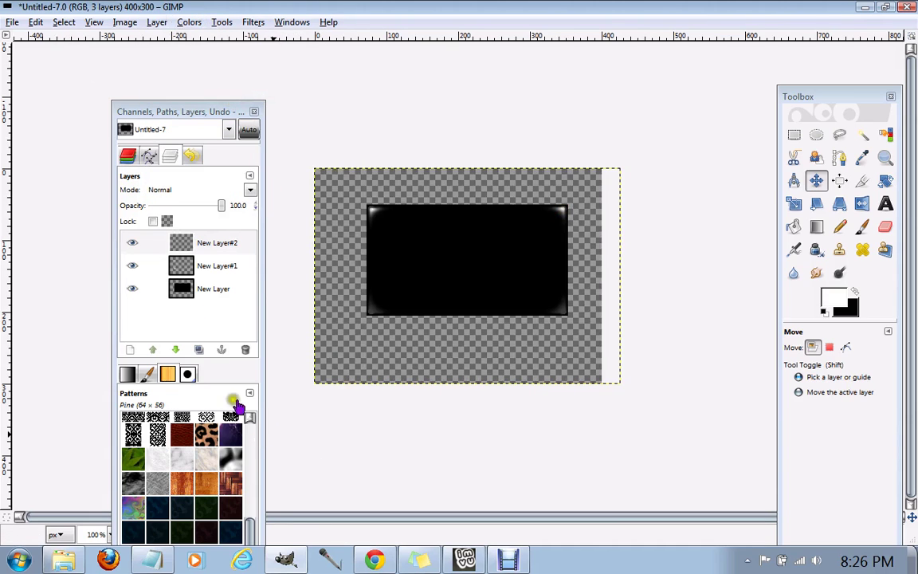
click(157, 22)
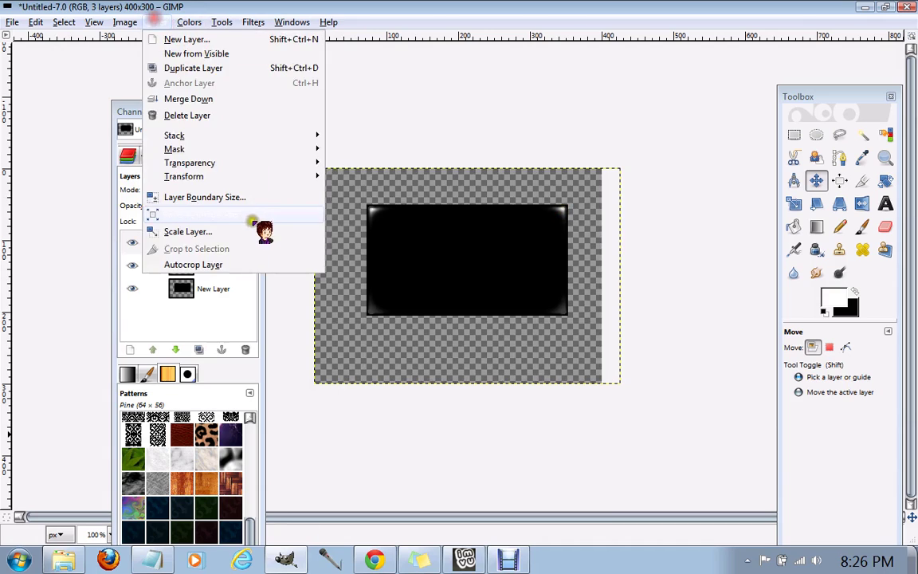
click(238, 214)
Duplicate the glint layer, rotate the copy 180° and move it onto the box's bottom corners
click(198, 349)
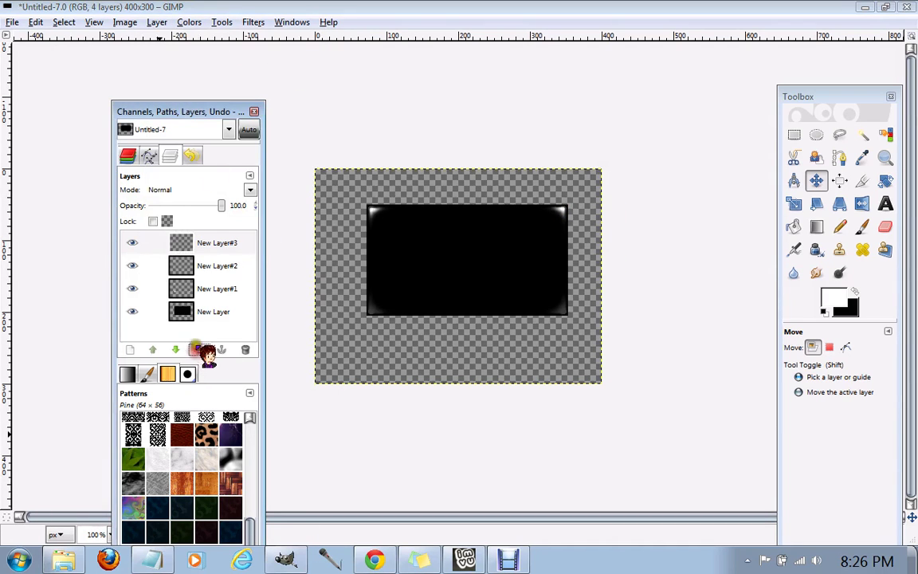
click(159, 23)
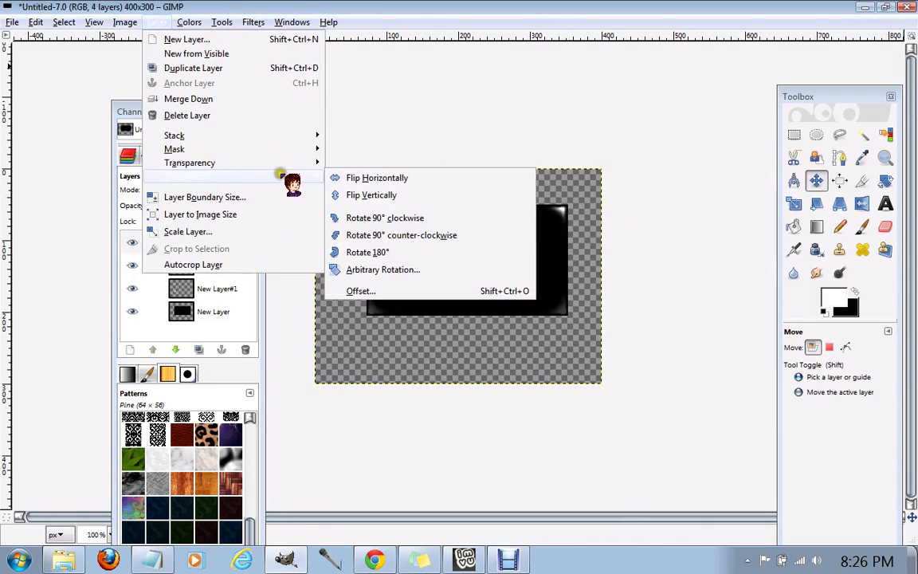
mouse_move(302, 176)
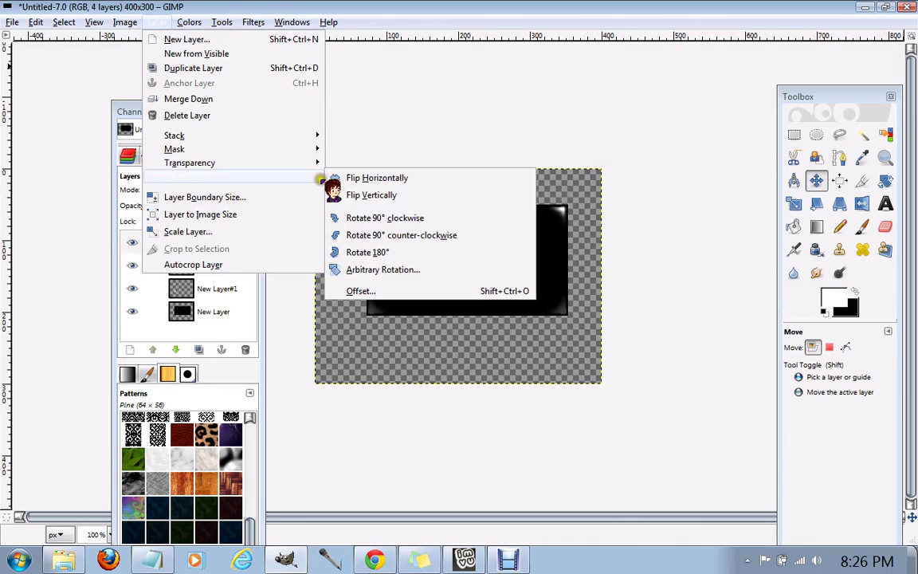
click(416, 252)
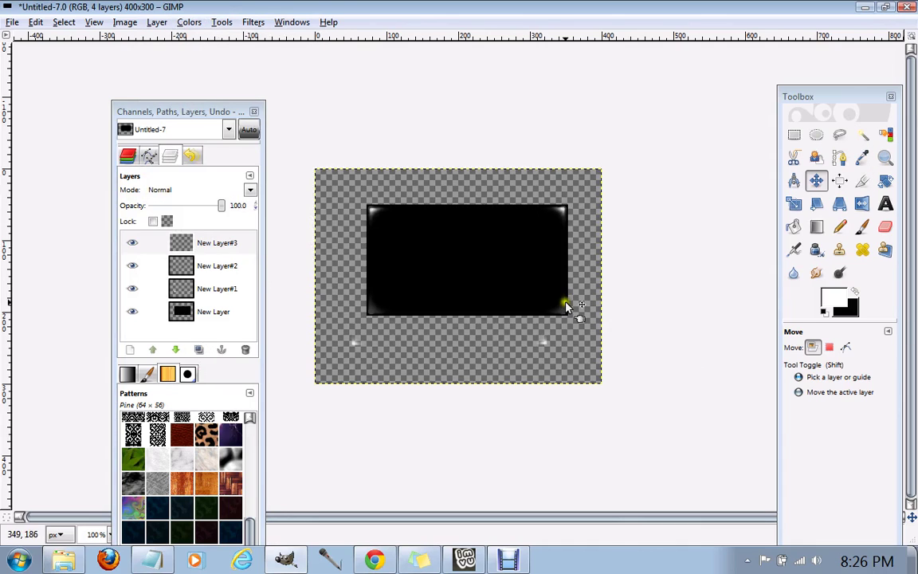
drag(548, 344, 562, 316)
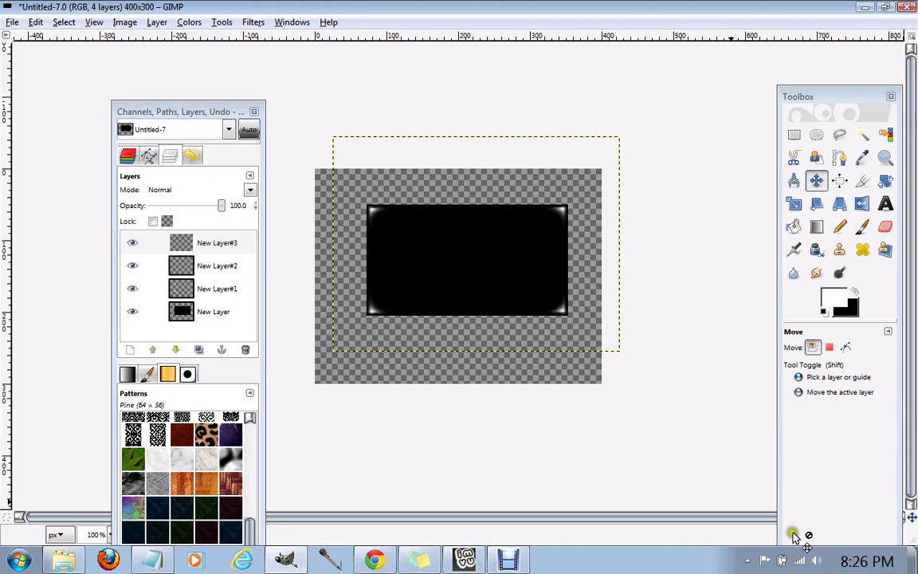
Merge the bottom glints down into New Layer#2 and fit it to the canvas with Layer to Image Size
click(157, 22)
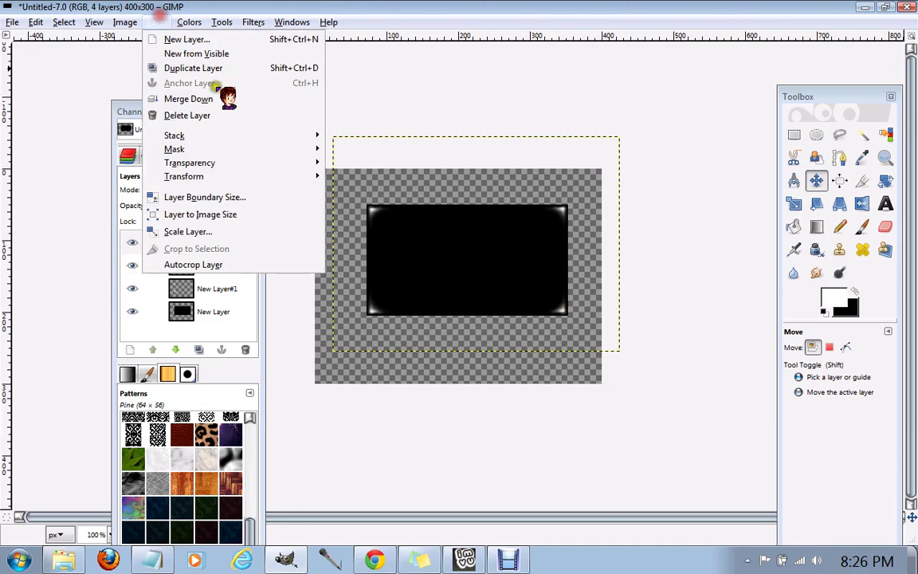
click(225, 99)
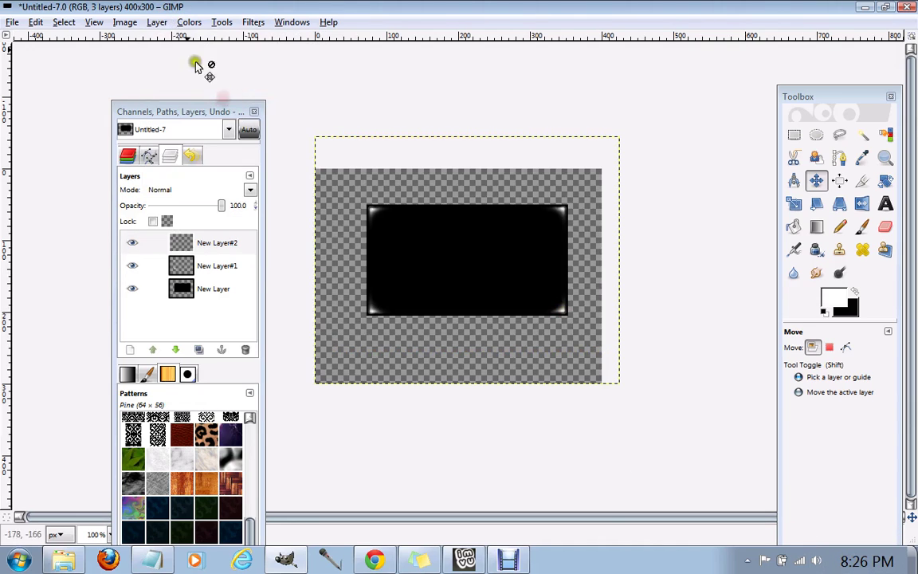
click(127, 22)
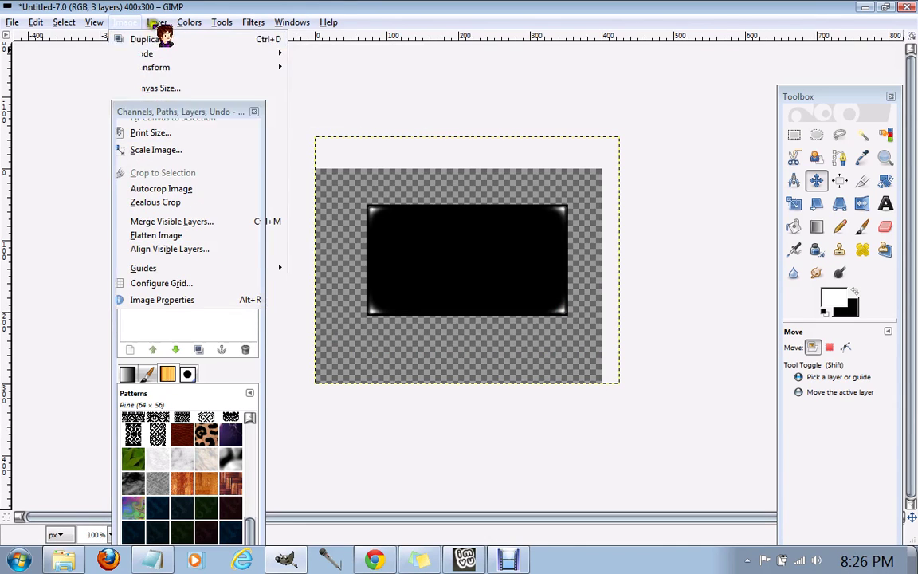
mouse_move(155, 24)
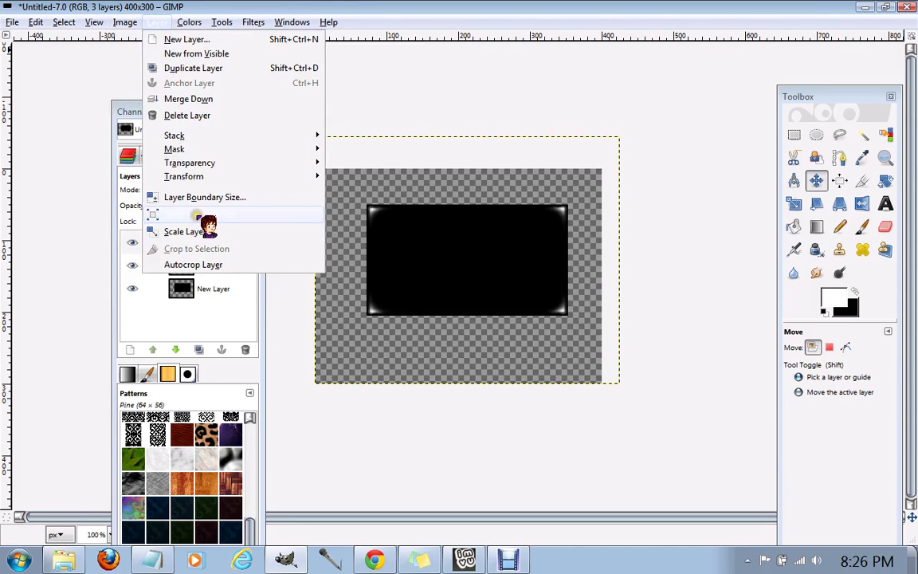
click(197, 216)
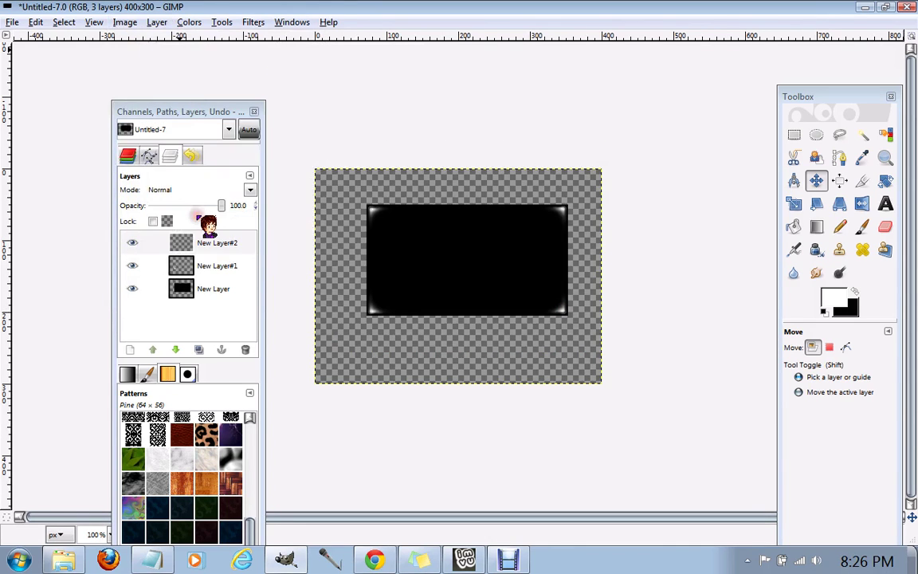
Lower New Layer#1's opacity and merge New Layer#2 down into it, then start a new layer
click(225, 265)
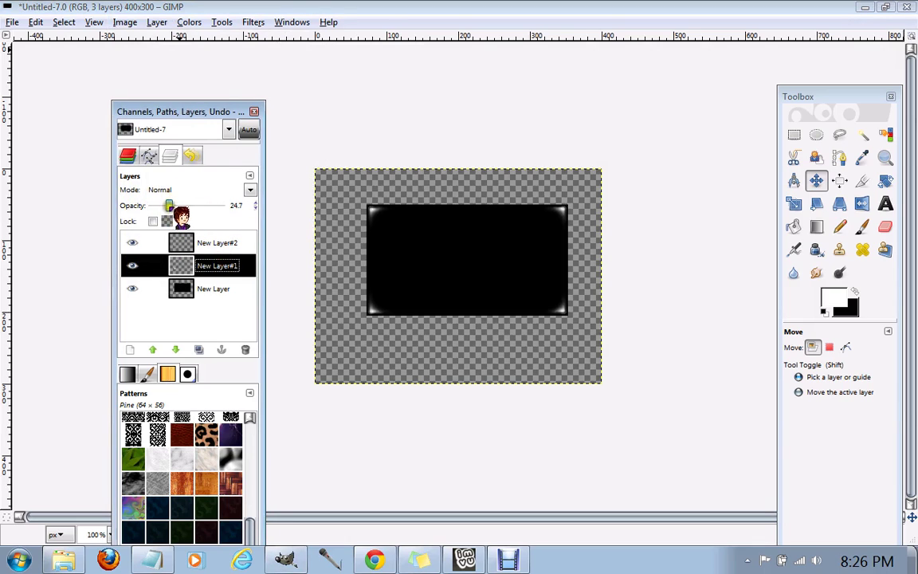
drag(172, 207, 196, 205)
click(191, 243)
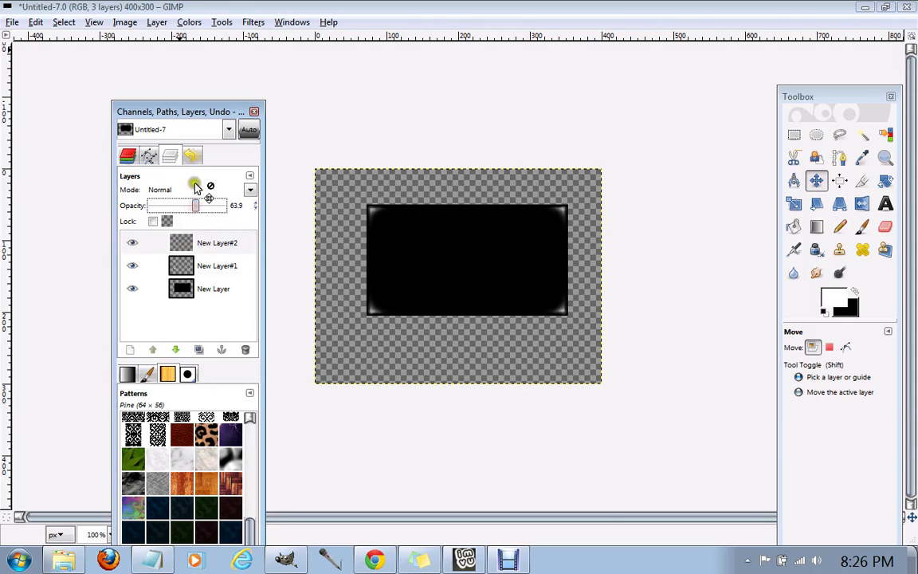
click(157, 21)
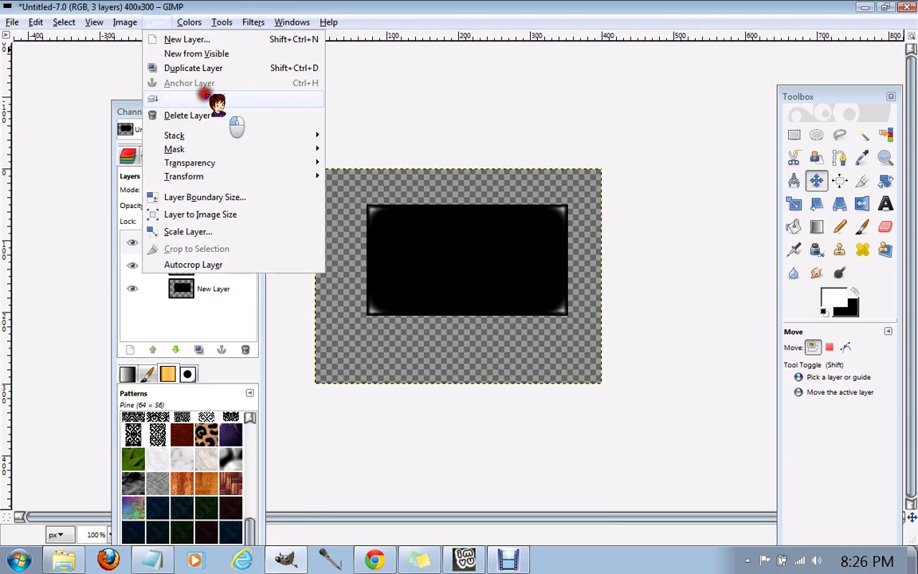
click(209, 115)
click(131, 349)
Add New Layer#2, zoom in on the box's top-left corner, and pencil a tiny white dot there
click(193, 307)
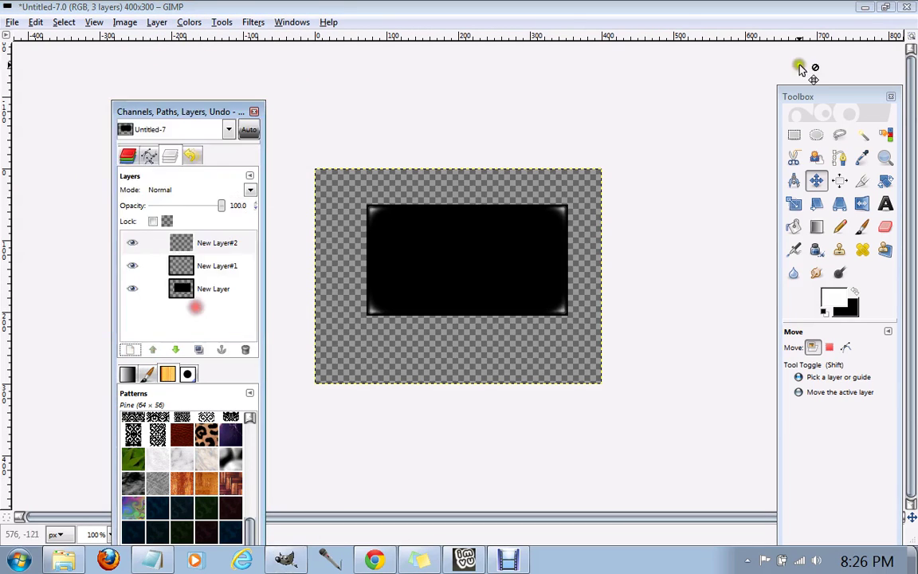
click(884, 157)
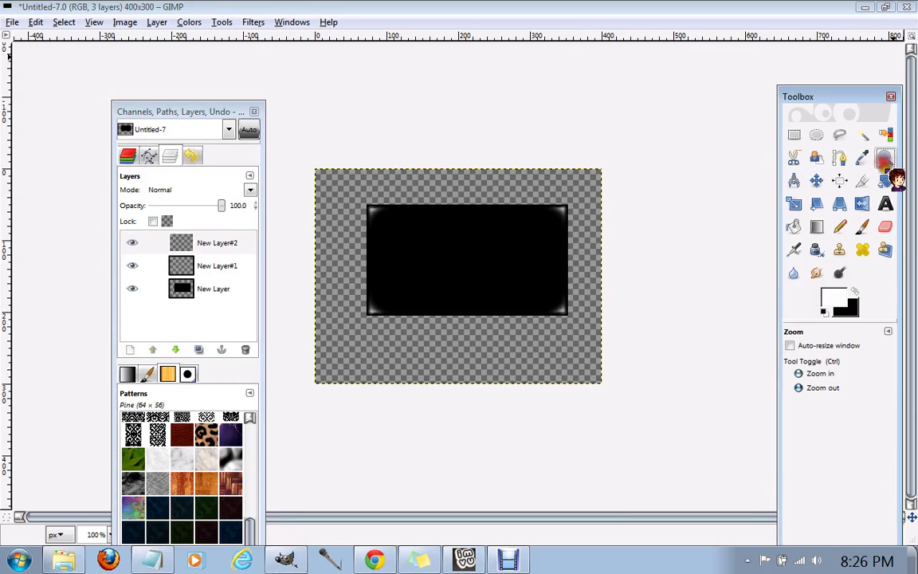
click(317, 209)
drag(183, 112, 412, 73)
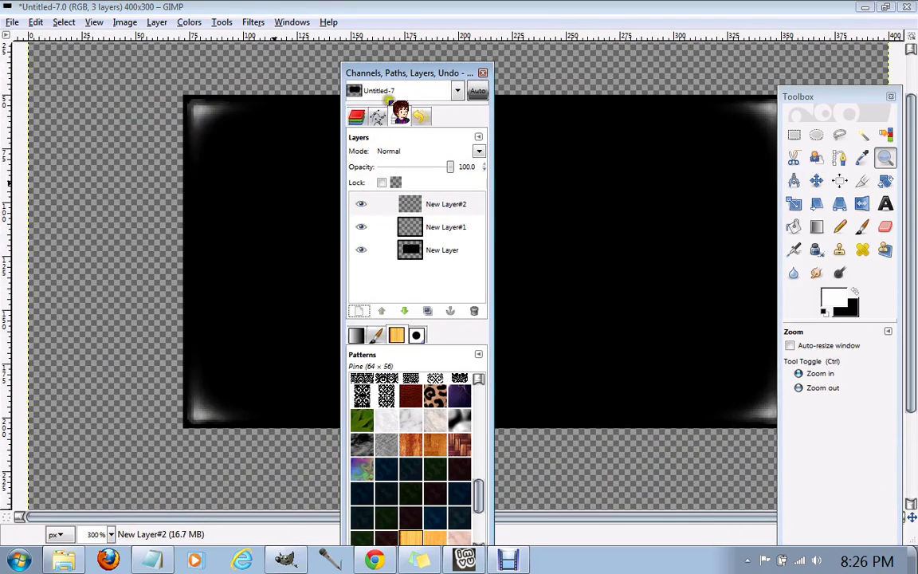
click(119, 130)
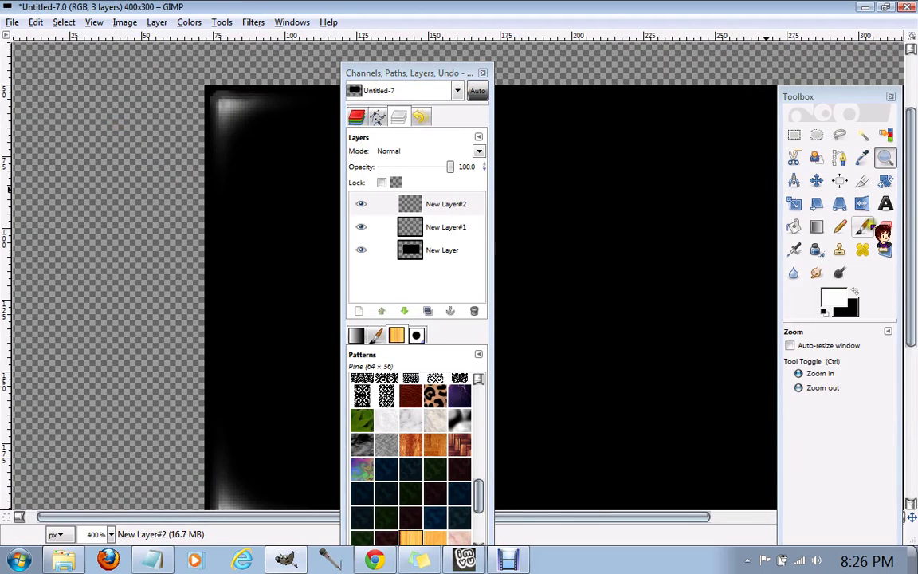
click(839, 226)
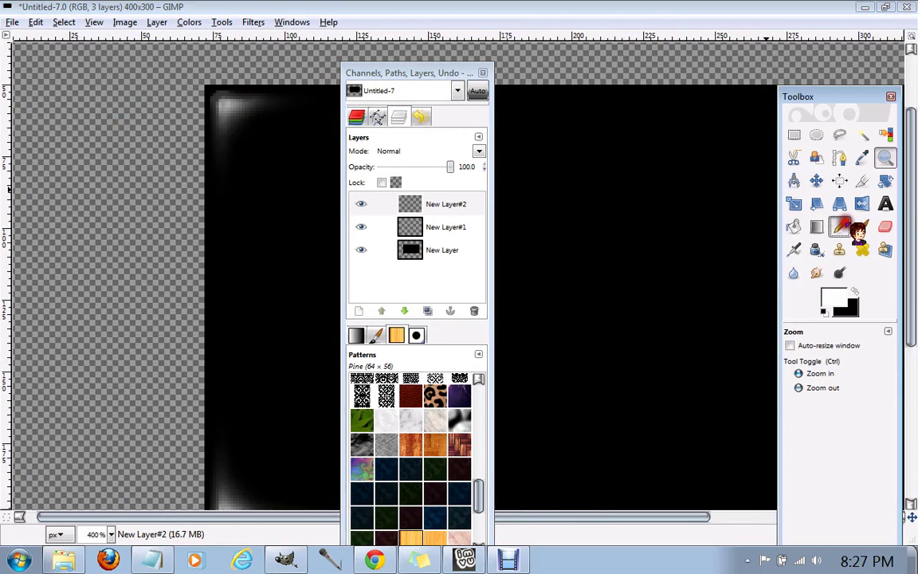
click(225, 106)
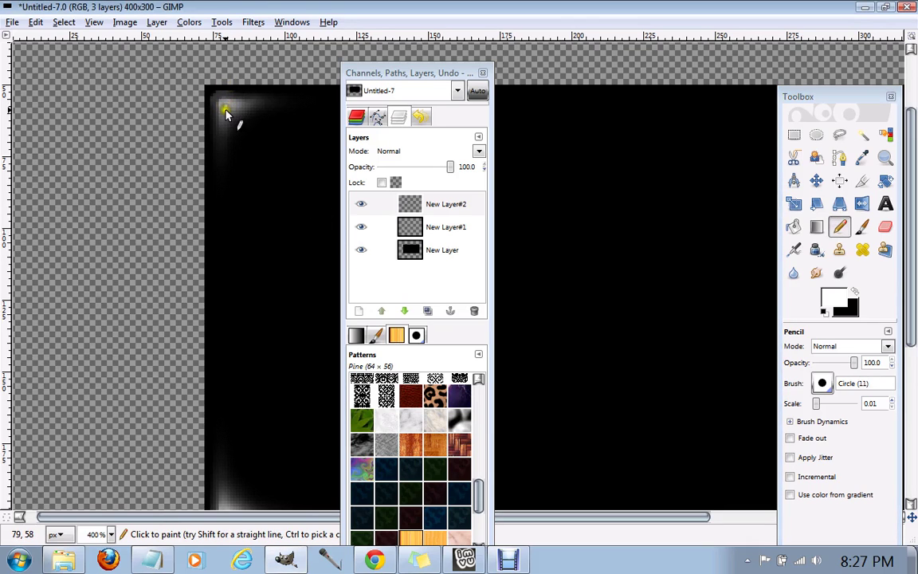
click(226, 105)
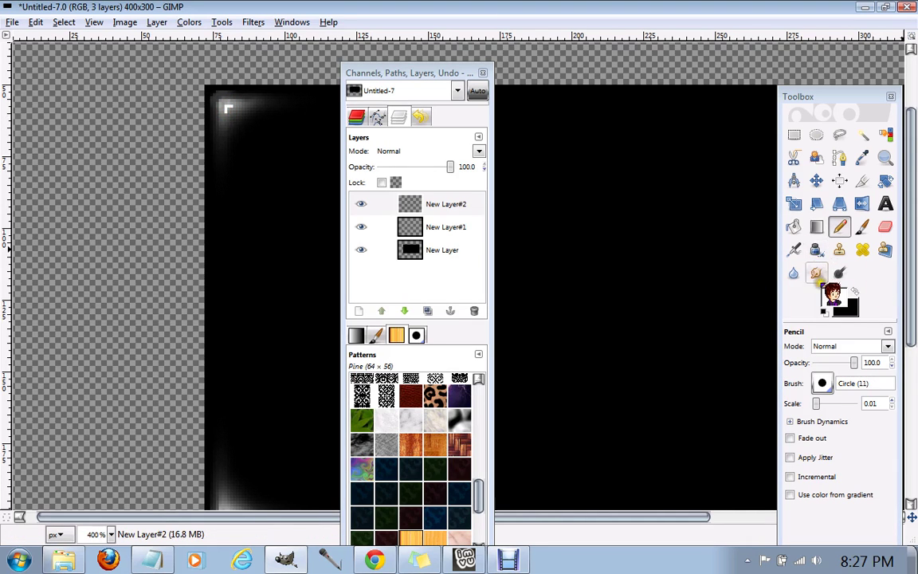
Zoom in to 400% on the black box's top-left corner
click(816, 273)
click(885, 158)
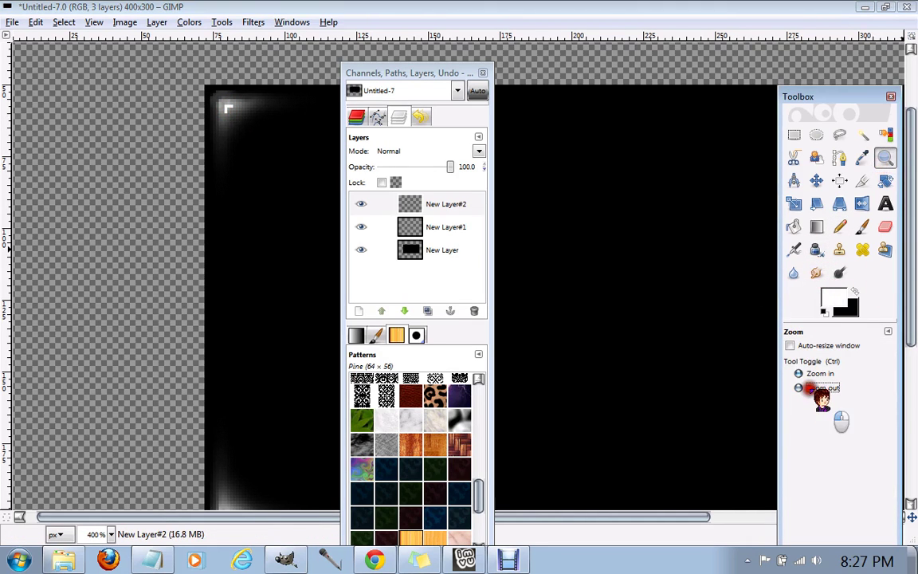
ctrl+click(630, 267)
ctrl+click(630, 265)
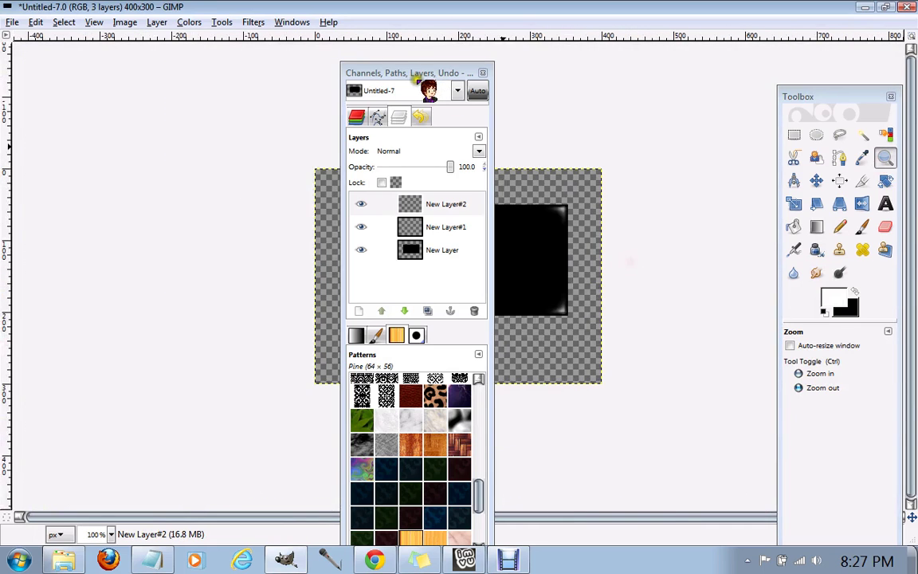
drag(409, 73, 175, 85)
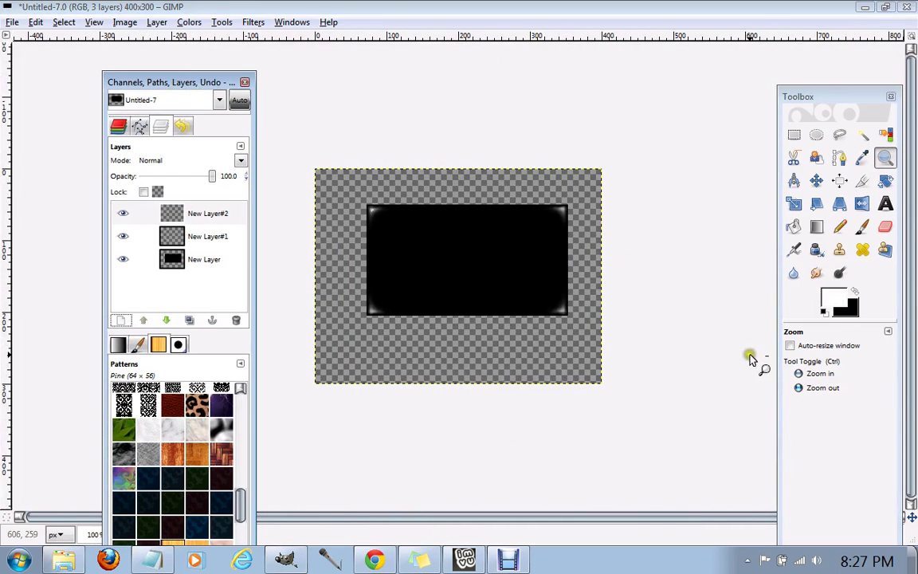
click(817, 374)
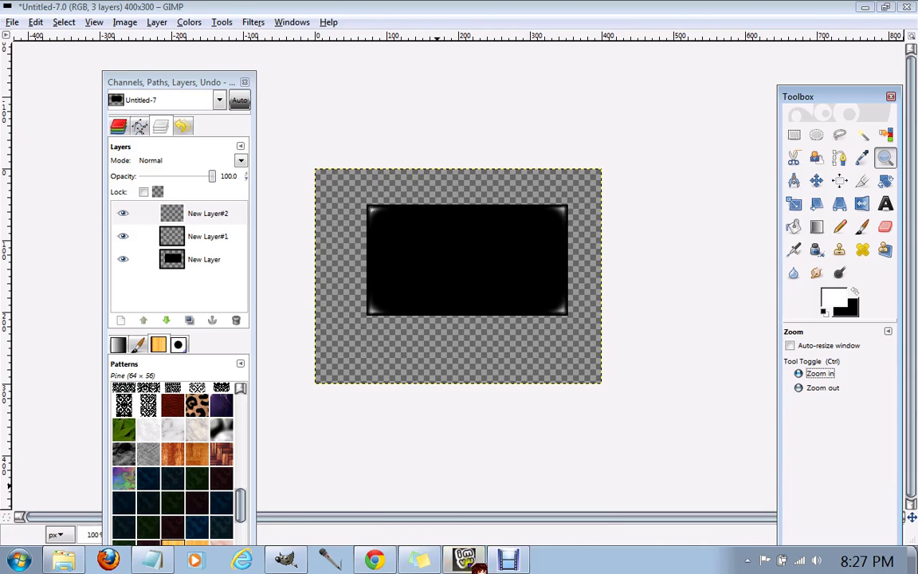
click(337, 199)
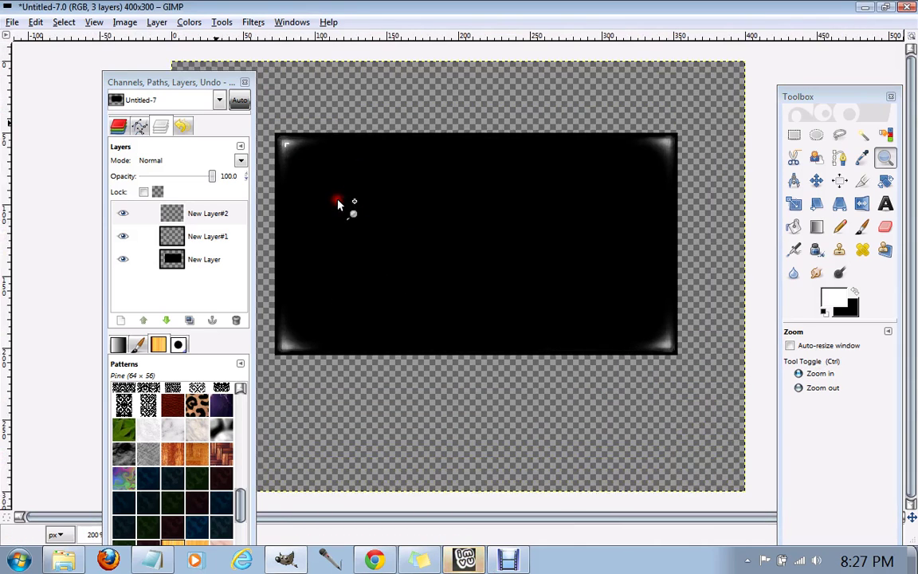
click(267, 136)
drag(160, 82, 411, 18)
click(162, 168)
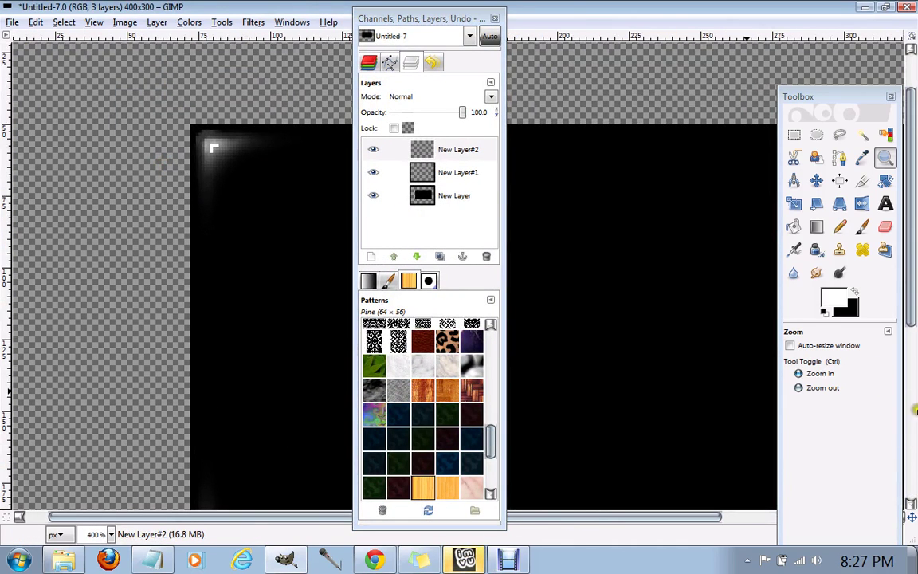
Smear the white dot into a soft corner glint, then zoom back out to the whole image
click(815, 272)
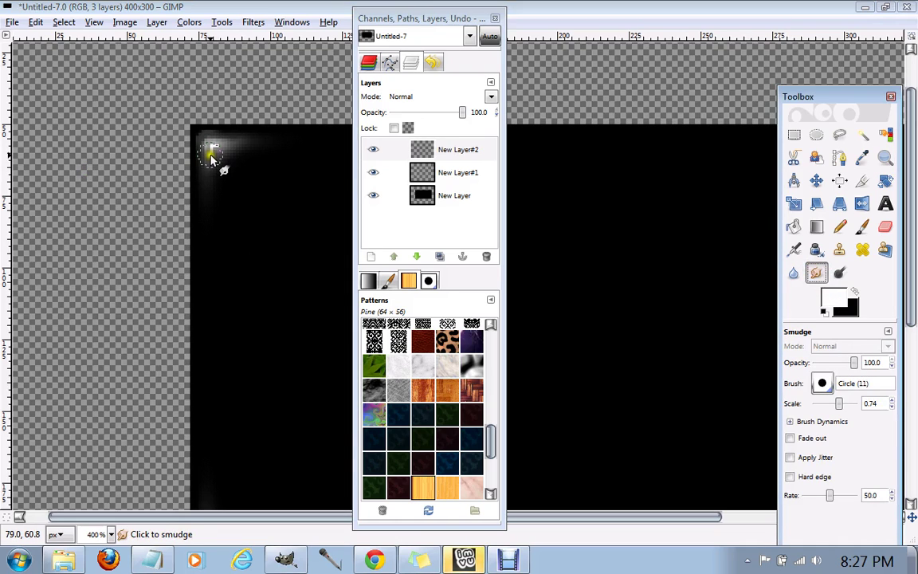
drag(212, 159, 193, 142)
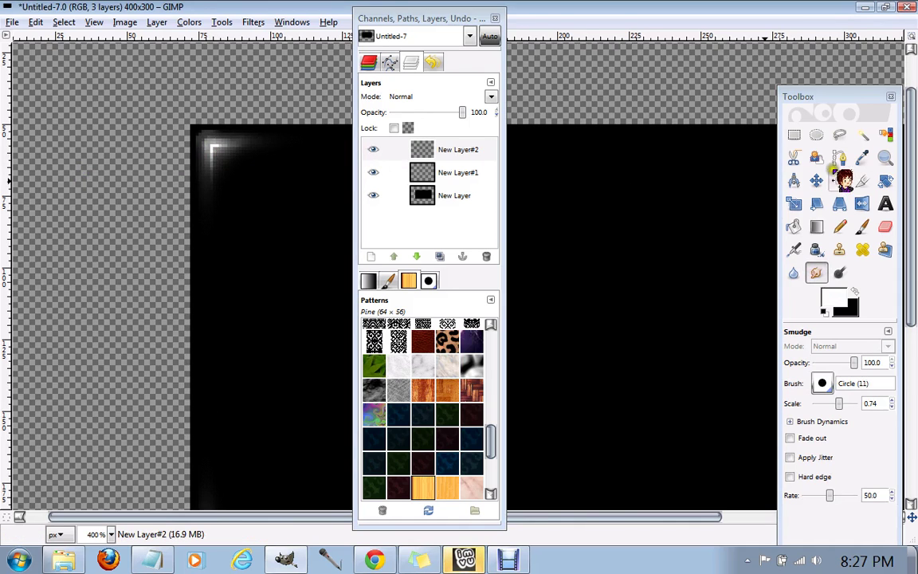
click(885, 158)
click(799, 387)
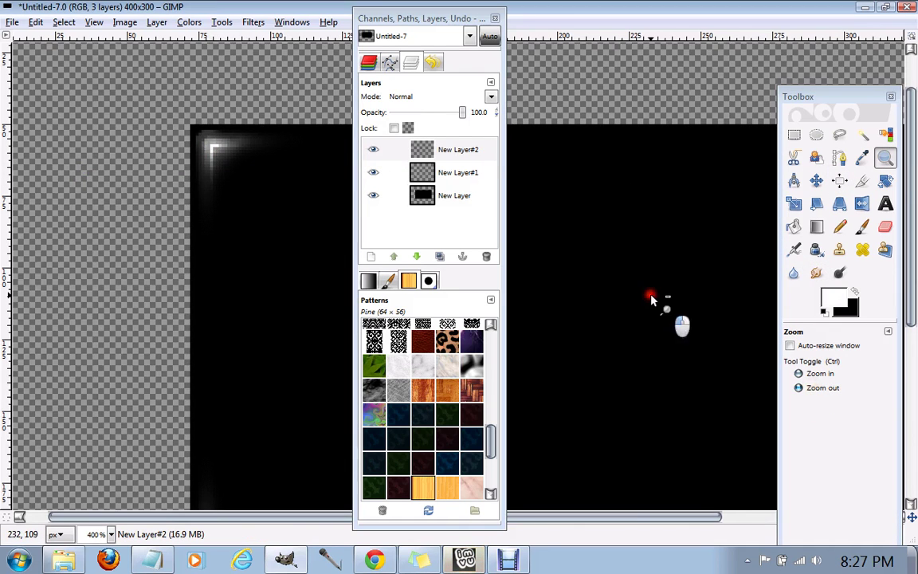
click(651, 298)
click(653, 301)
click(649, 294)
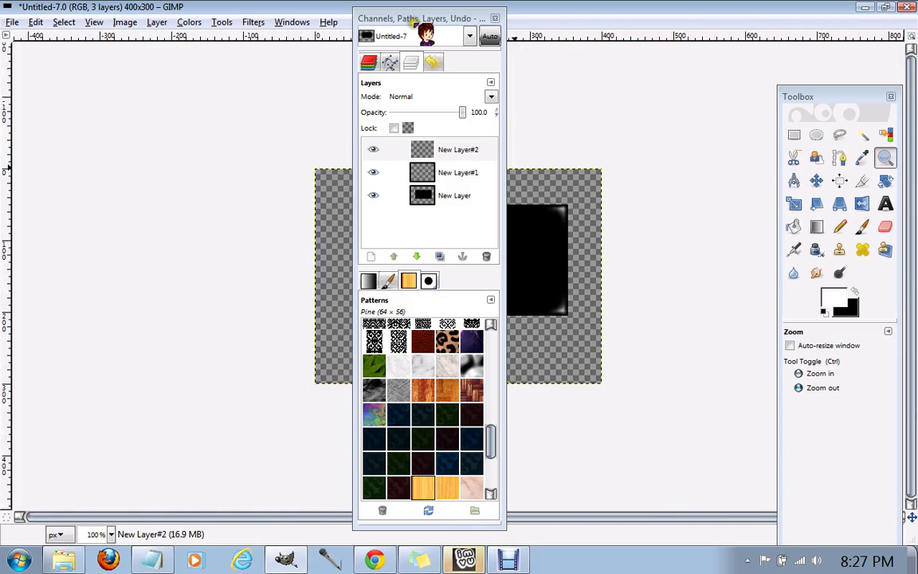
click(396, 36)
drag(406, 18, 133, 62)
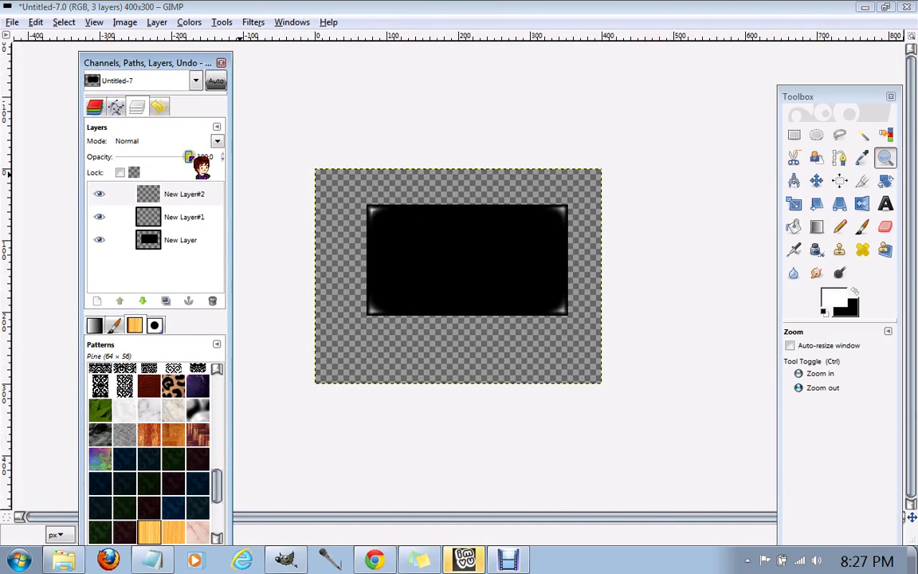
Fade the glint layer to about 70% opacity, discarding an extra empty layer
drag(189, 157, 167, 157)
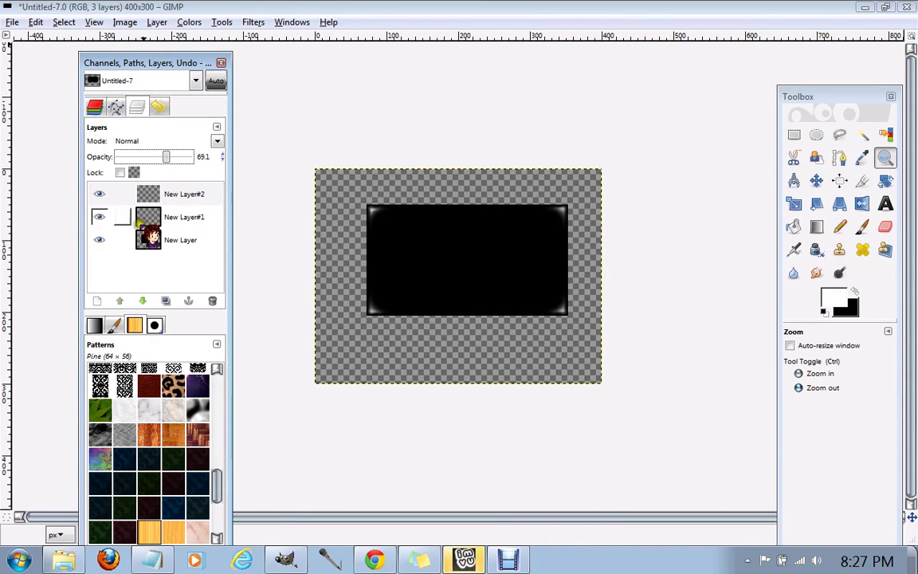
click(165, 301)
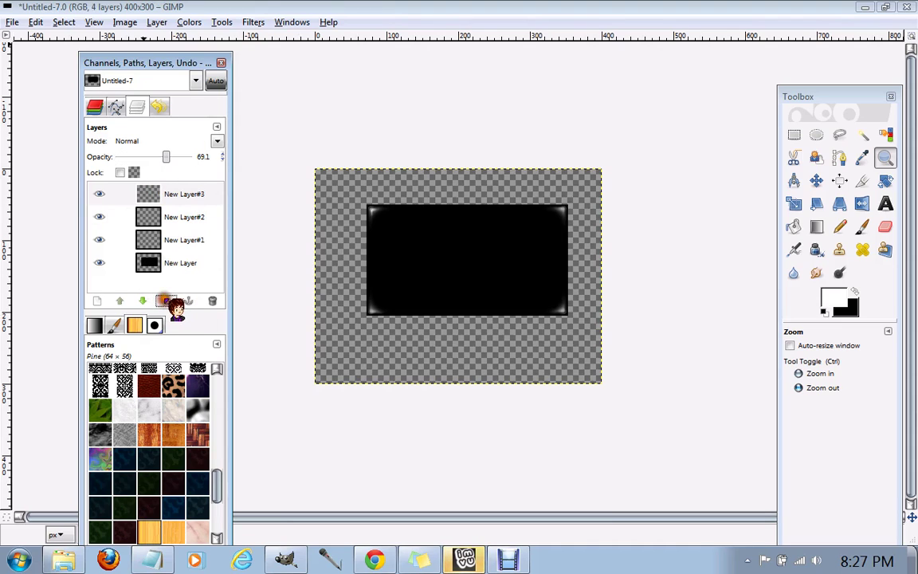
click(212, 301)
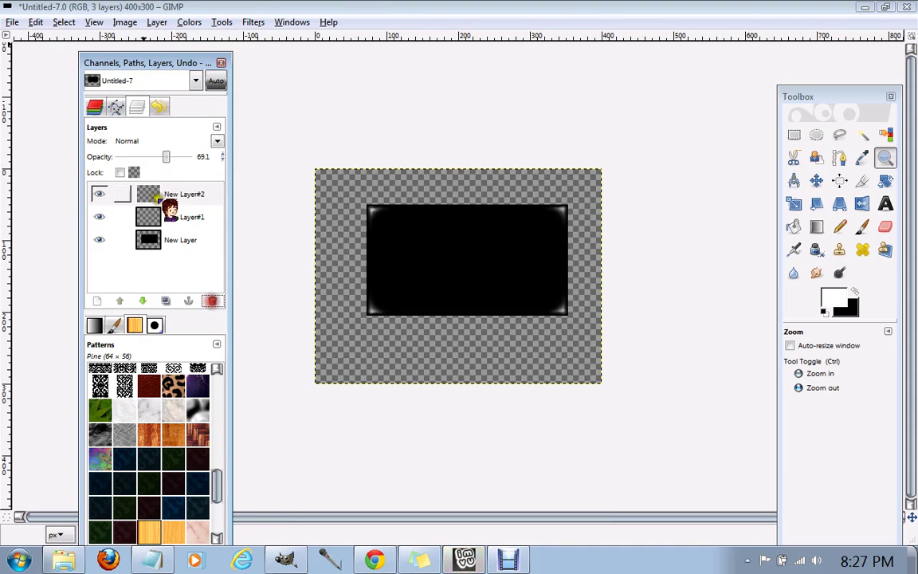
click(180, 217)
click(156, 22)
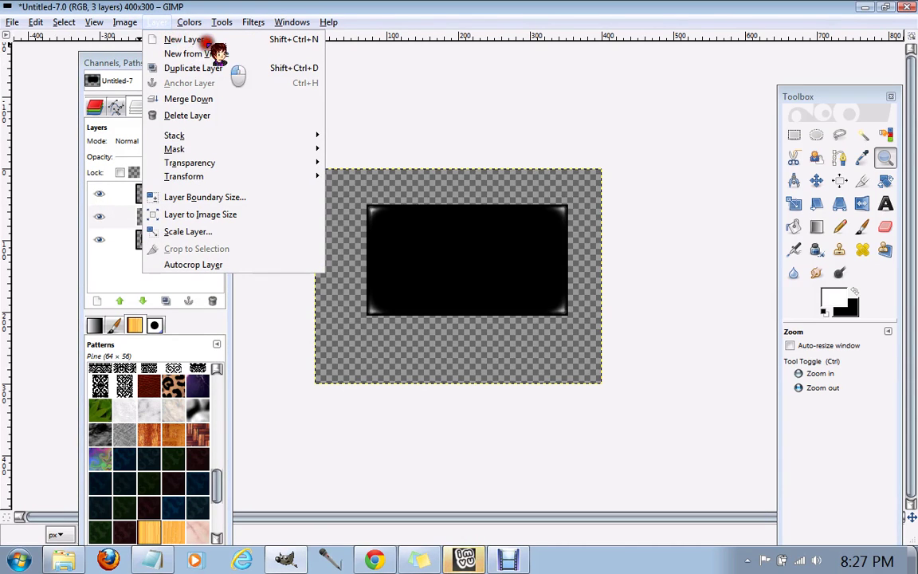
mouse_move(211, 20)
click(156, 22)
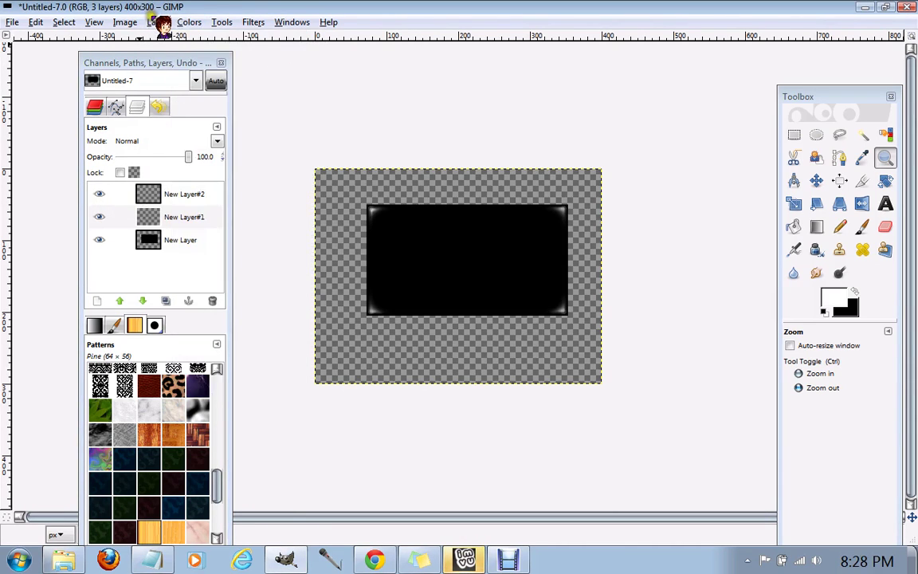
click(156, 22)
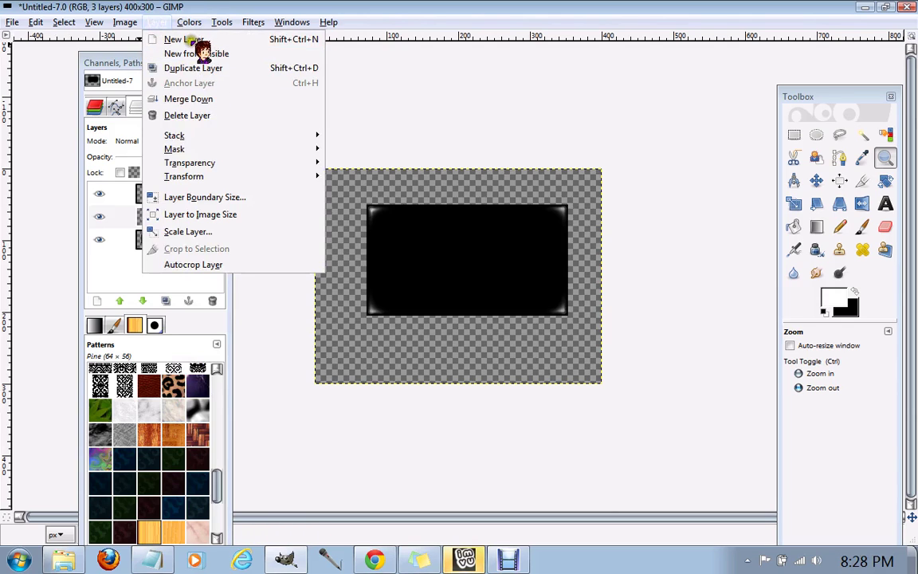
click(153, 114)
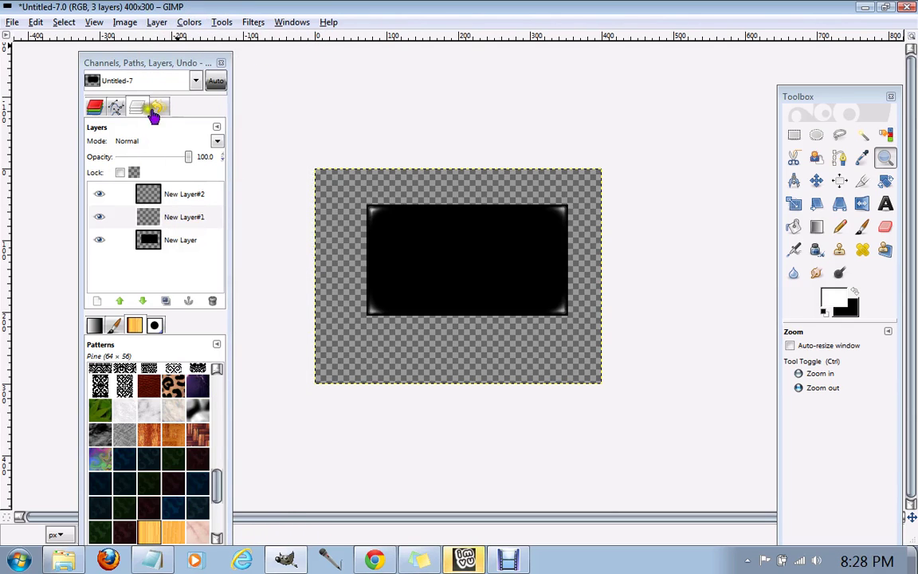
Add New Layer#3 beneath the glint layer, merge the glint into it, and duplicate it as New Layer#4
click(166, 194)
click(96, 301)
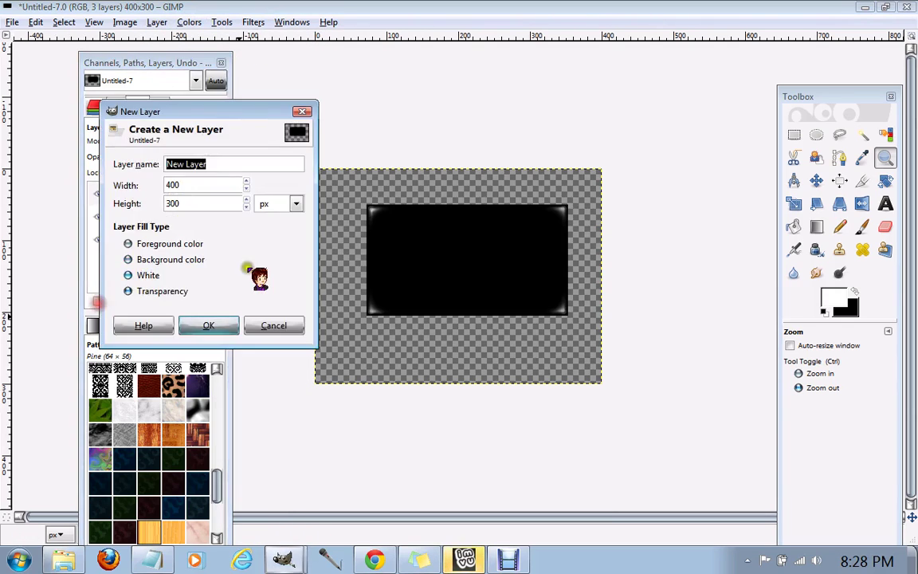
click(203, 324)
drag(164, 183, 171, 217)
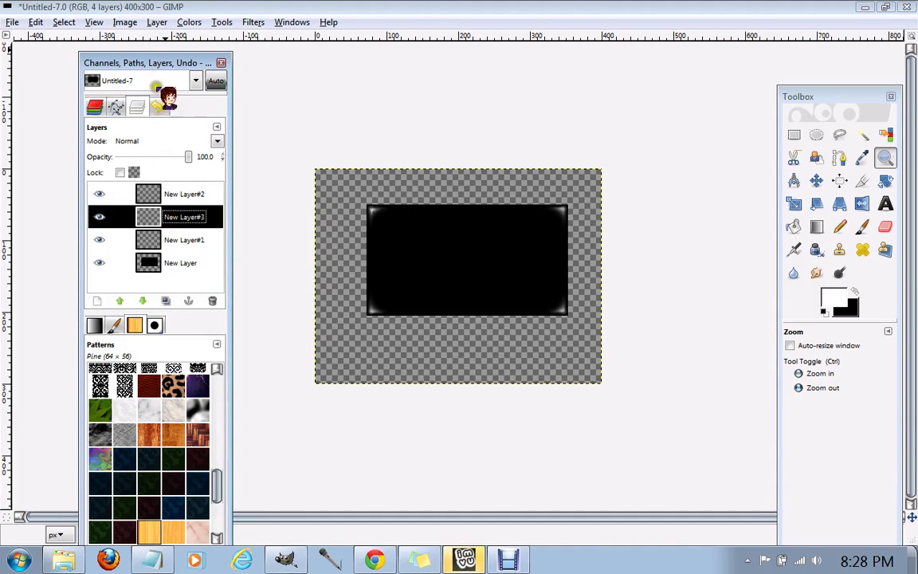
click(155, 192)
click(159, 22)
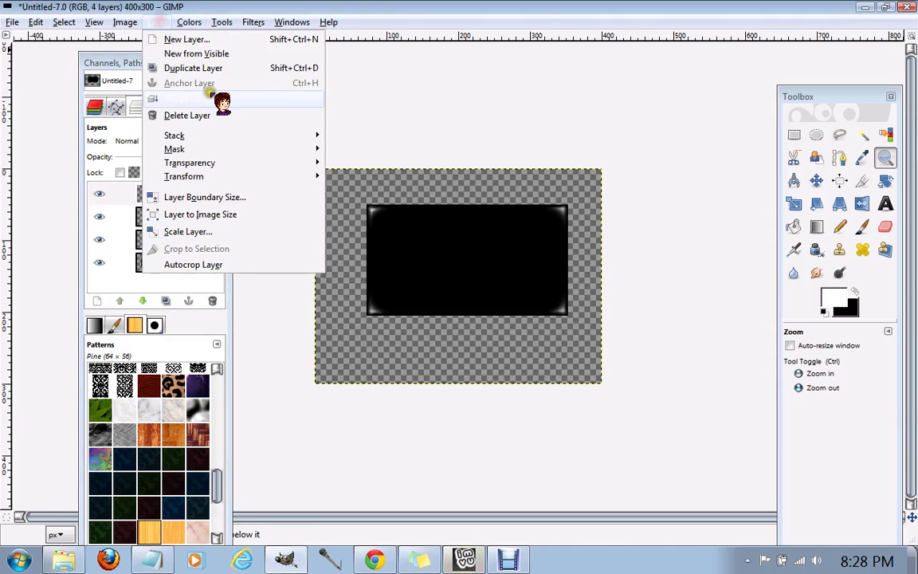
click(192, 115)
click(101, 196)
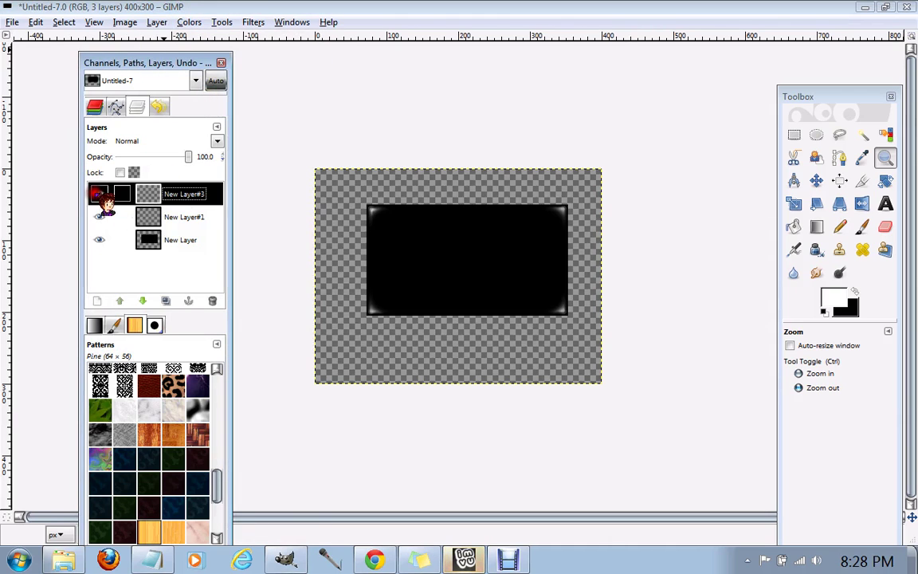
click(166, 300)
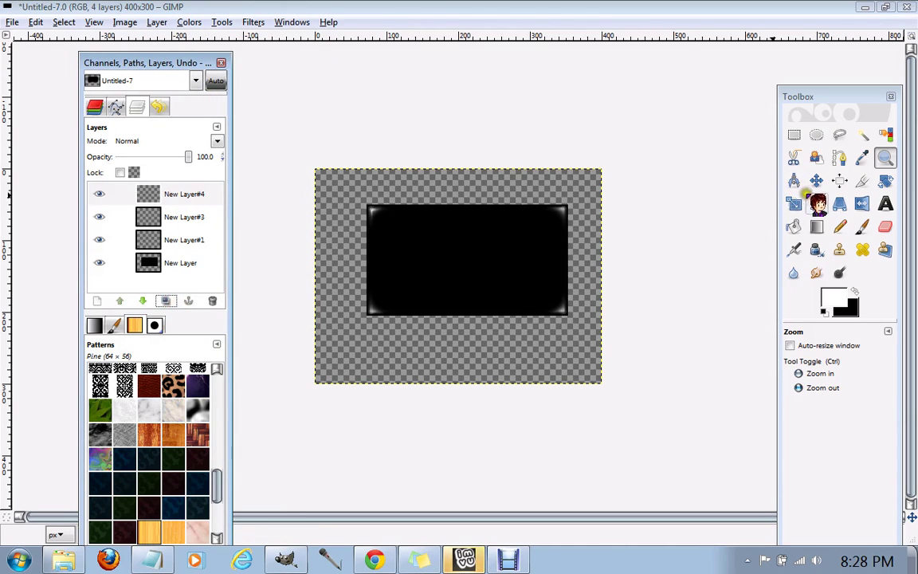
Shift the copied glint layer about 20 px right, then delete it and fit the glint layer to image size
click(862, 203)
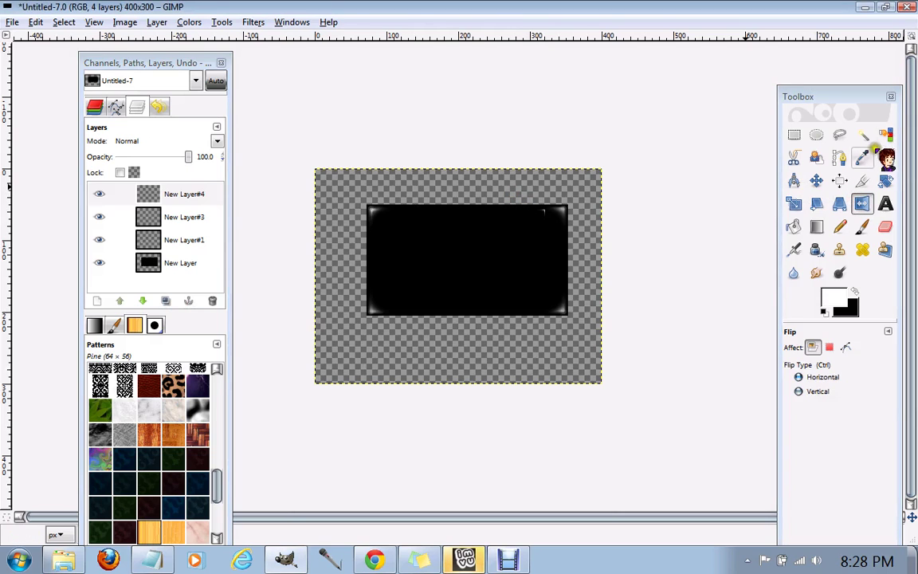
click(816, 181)
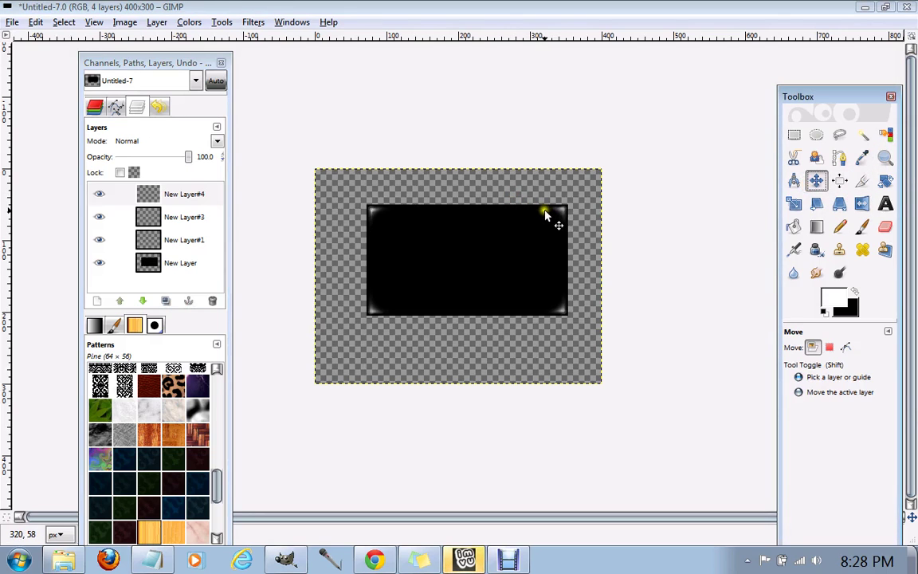
drag(545, 216, 564, 213)
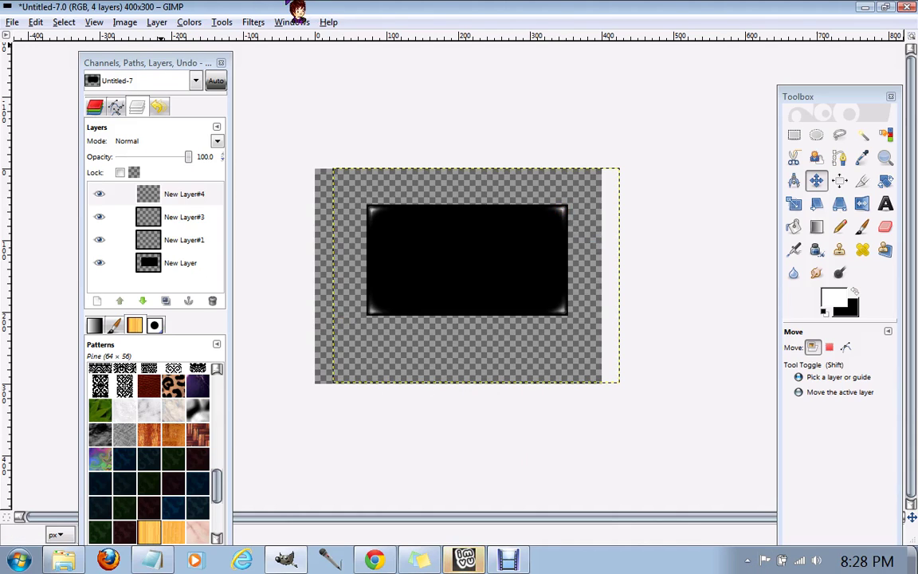
click(159, 22)
click(187, 114)
click(159, 22)
click(251, 213)
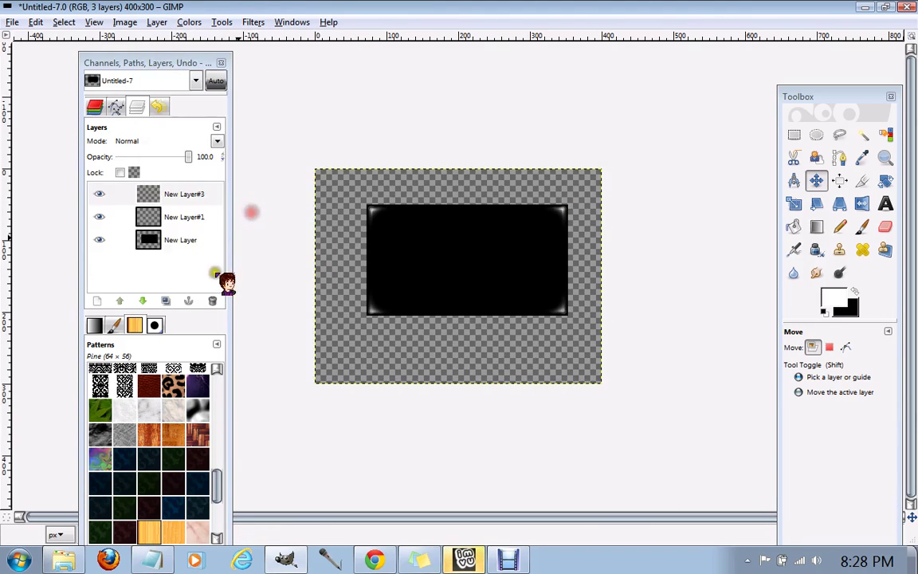
Duplicate the glint layer, rotate the copy 90° counter-clockwise, move it into place and fit it to the canvas
click(166, 300)
click(157, 21)
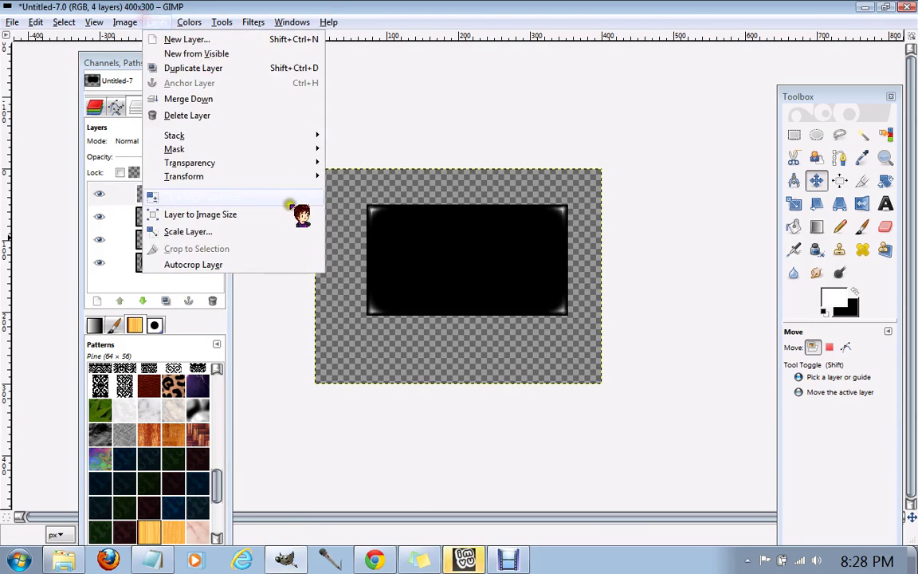
mouse_move(275, 177)
click(426, 236)
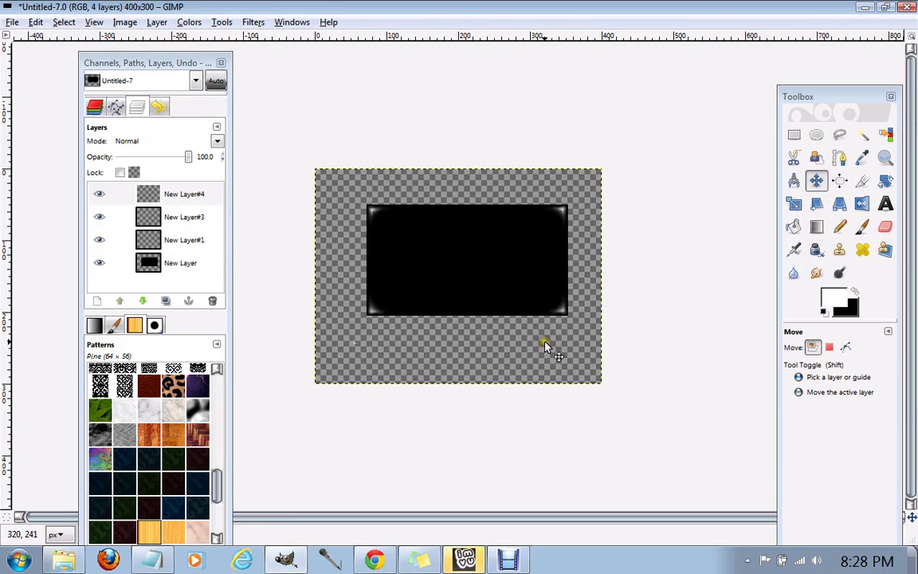
drag(545, 346, 563, 313)
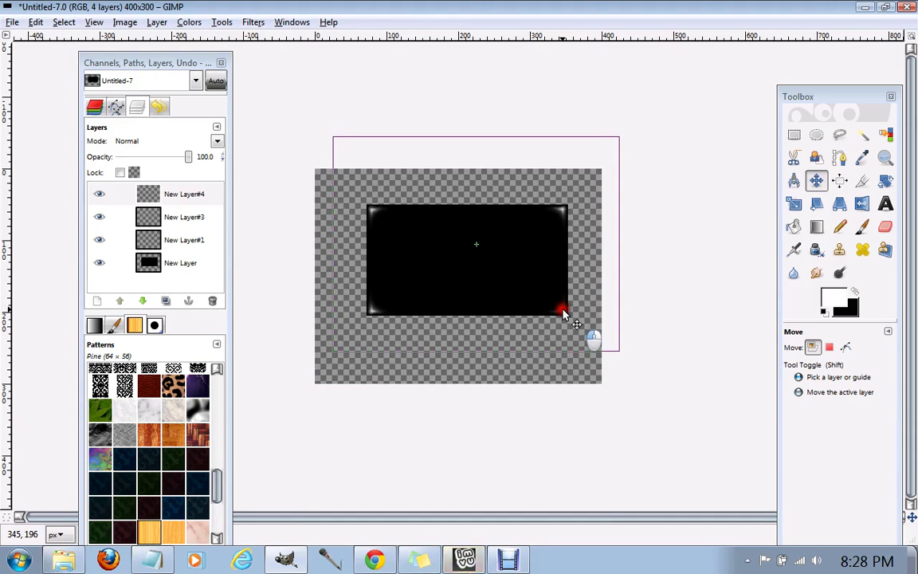
drag(564, 313, 564, 315)
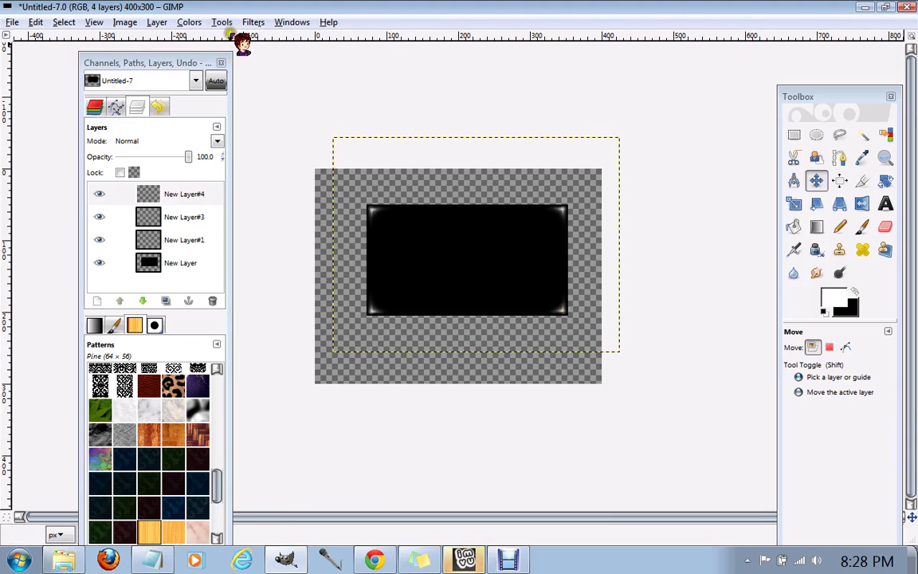
click(152, 22)
click(241, 214)
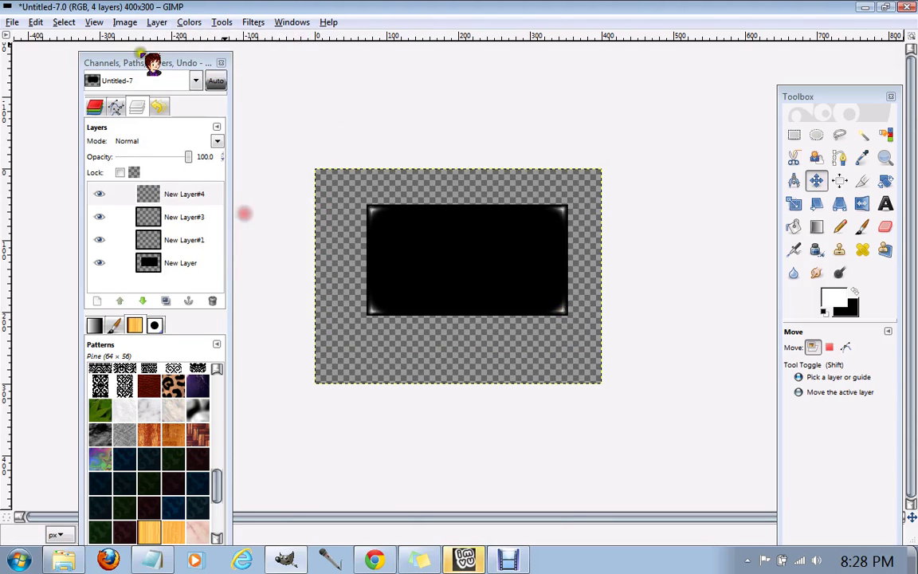
Merge the glint layers down twice, leaving just two layers
click(154, 22)
click(223, 101)
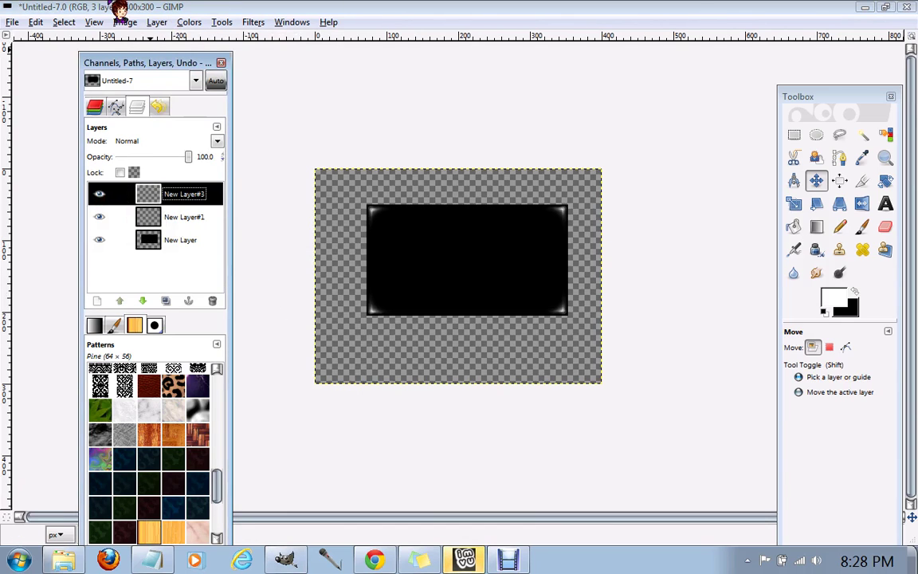
click(154, 21)
click(190, 99)
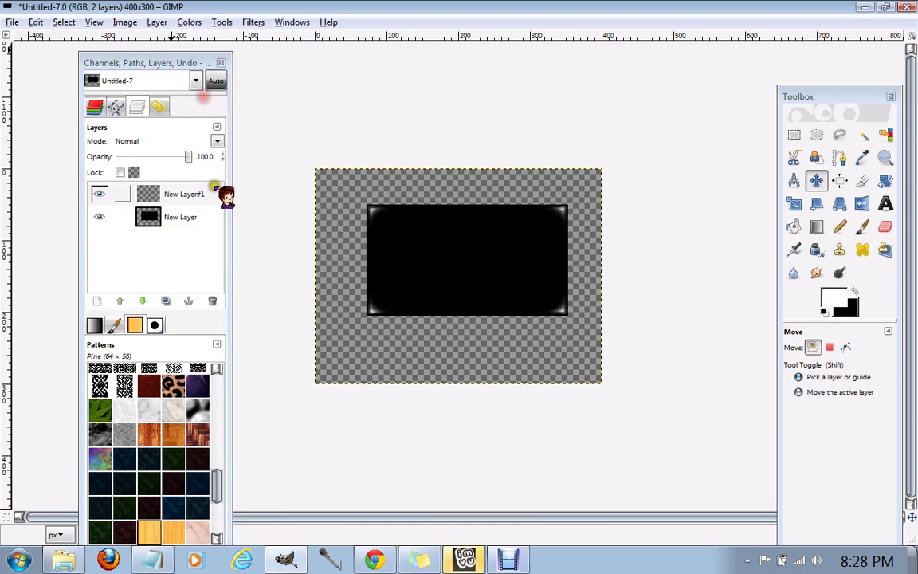
Rename the top layer CORNERS and hide it to compare the box without glints
double_click(215, 195)
text(C)
click(290, 216)
double_click(191, 195)
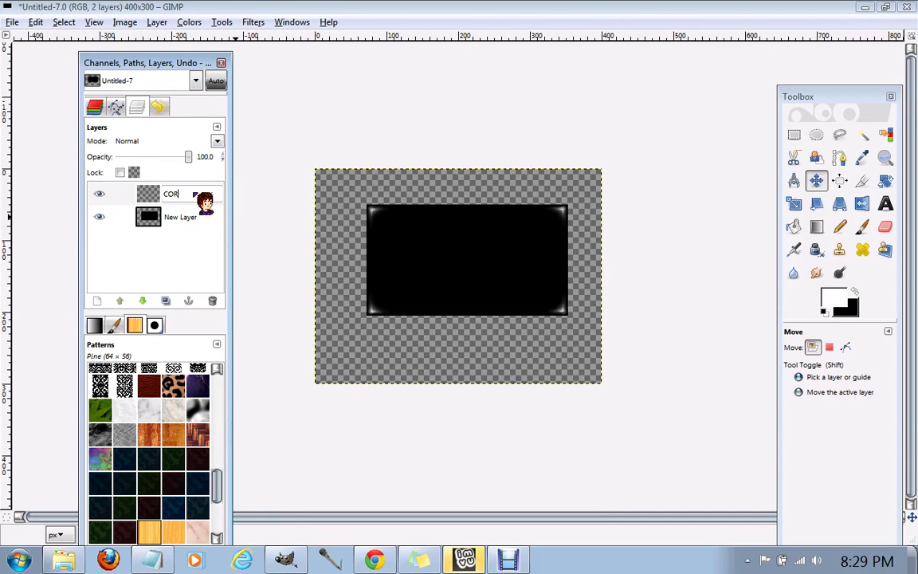
text(CORNERS)
key(Return)
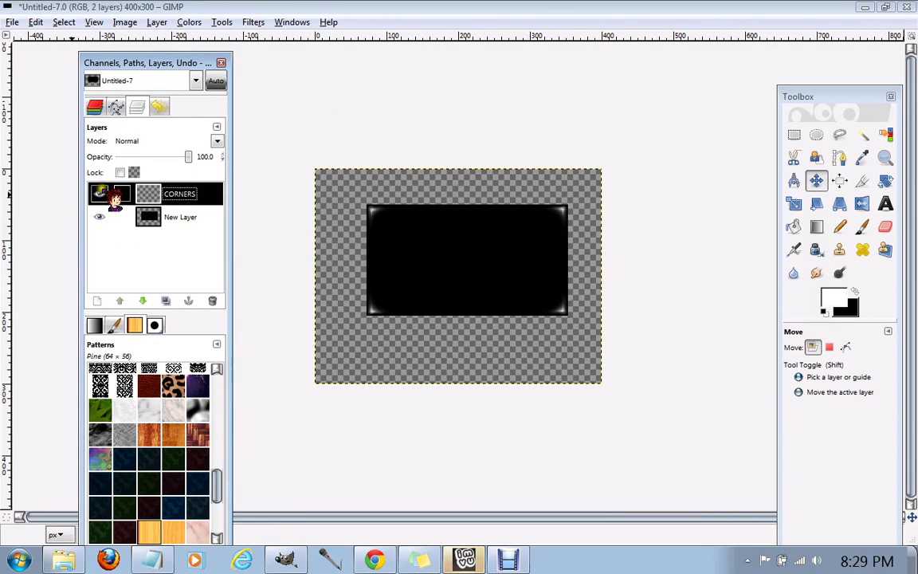
click(99, 193)
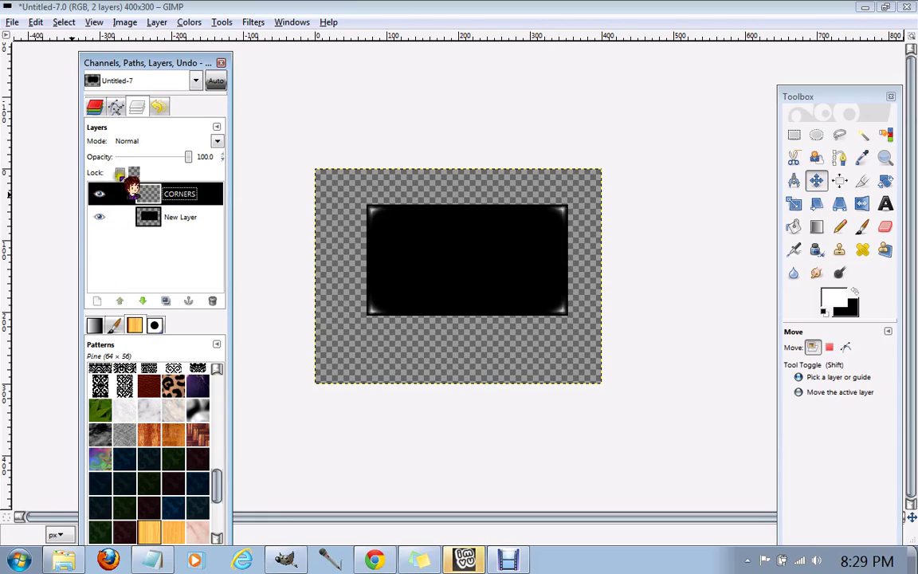
click(98, 193)
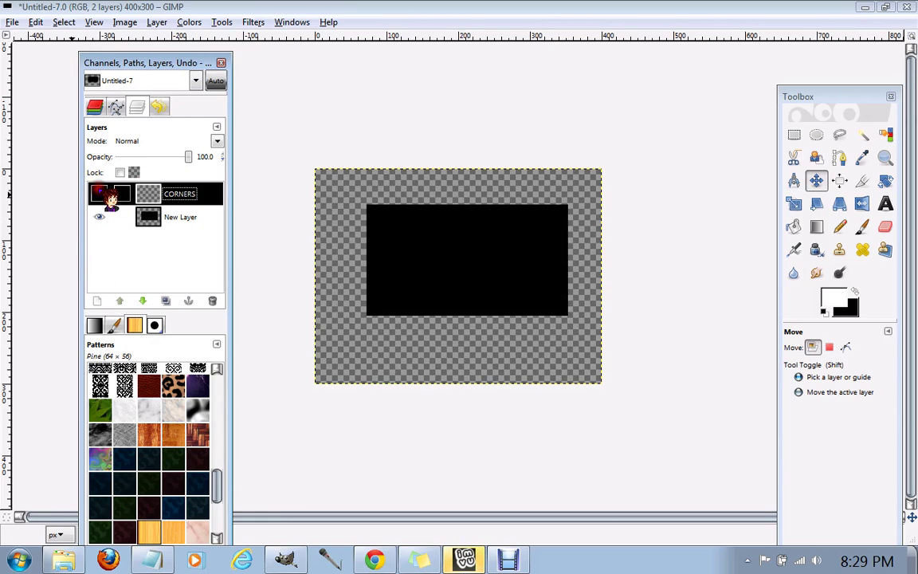
Show the CORNERS glints again and add a transparent layer, New Layer#1
click(99, 194)
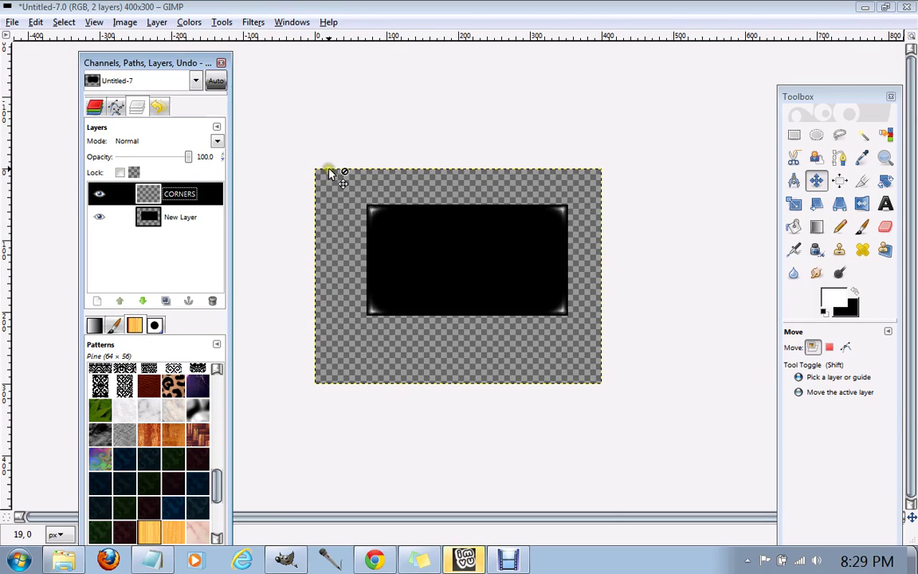
click(94, 301)
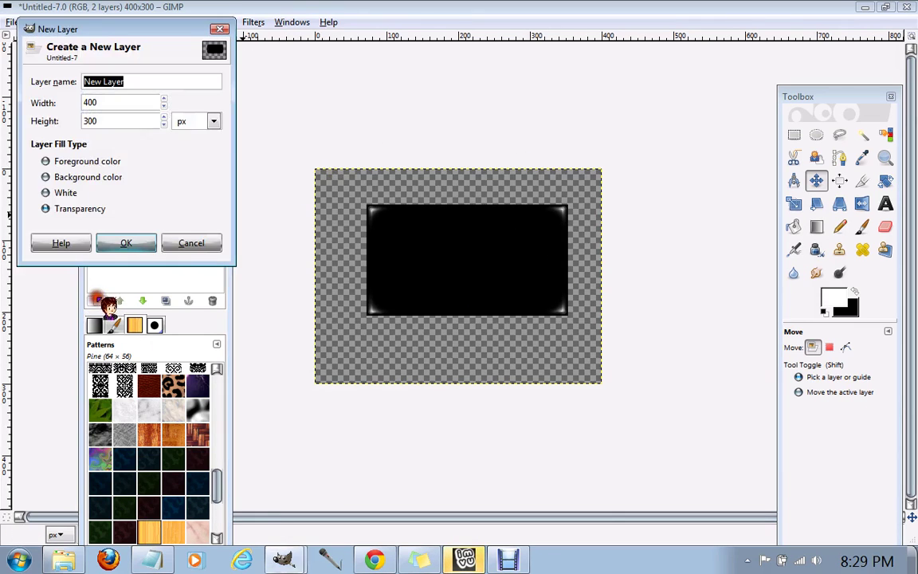
click(137, 245)
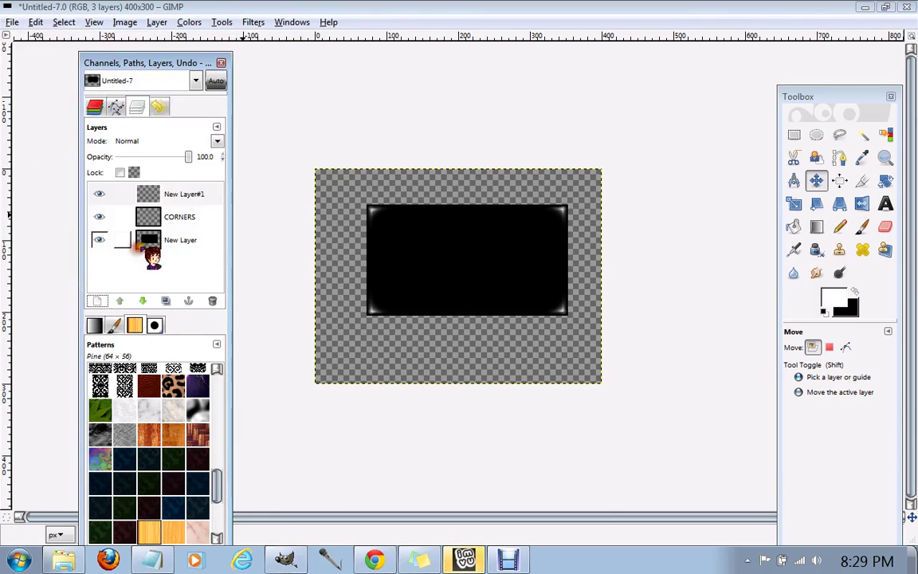
Zoom in on the box's top-left until the black box fills the window
click(885, 158)
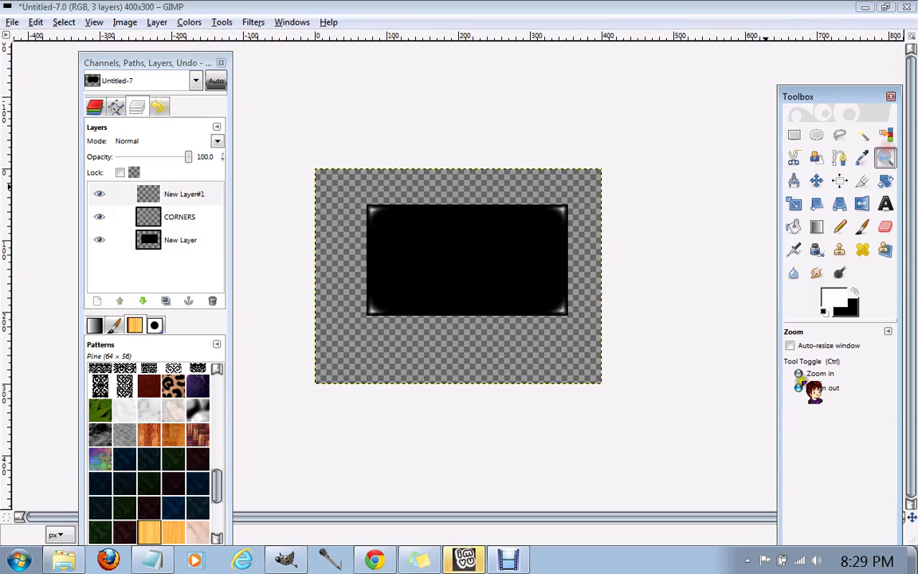
click(390, 218)
click(392, 220)
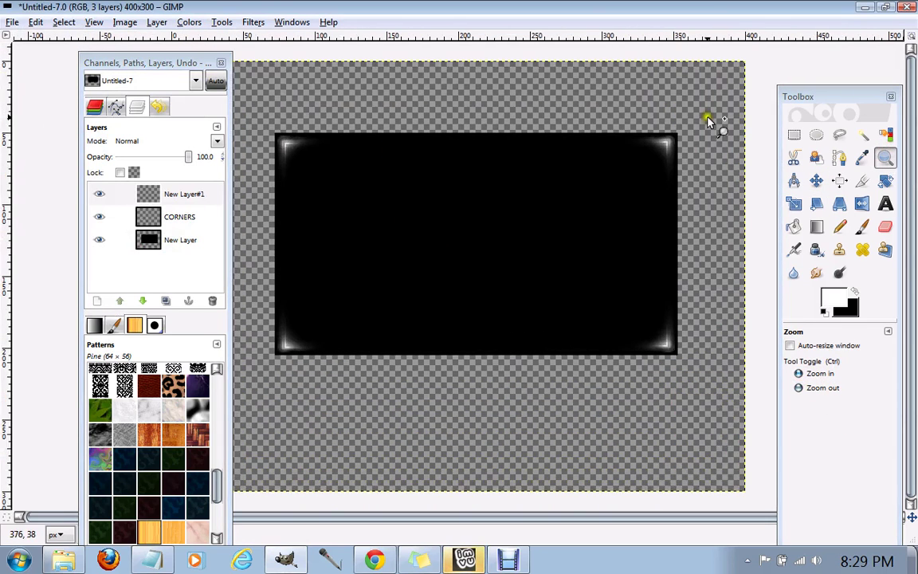
click(470, 107)
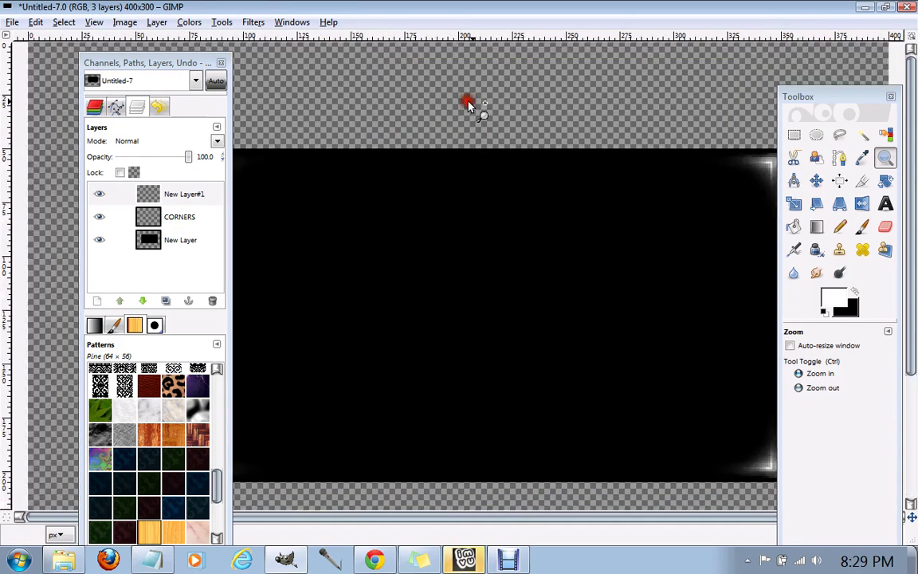
Paint a short white streak along the box's top edge with the Paintbrush at scale 0.50
click(862, 227)
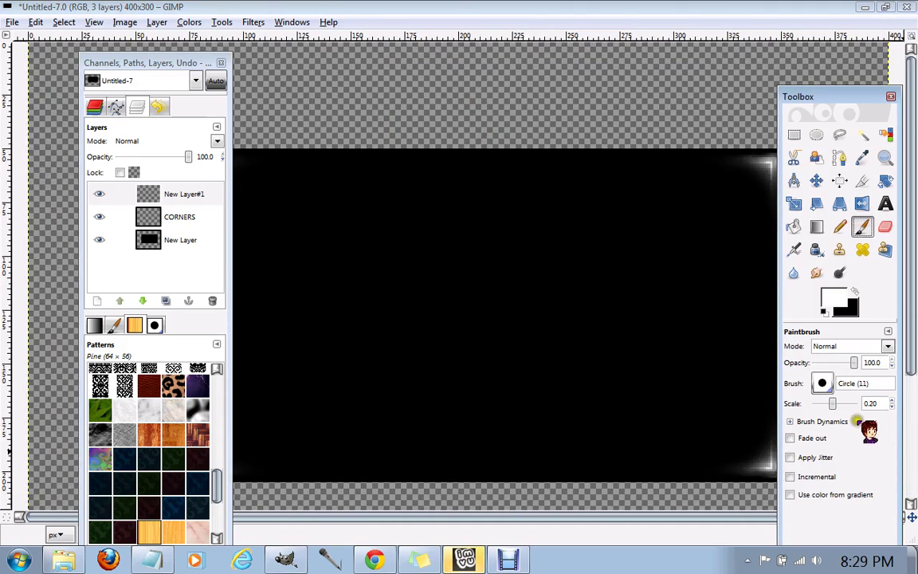
drag(832, 404, 836, 403)
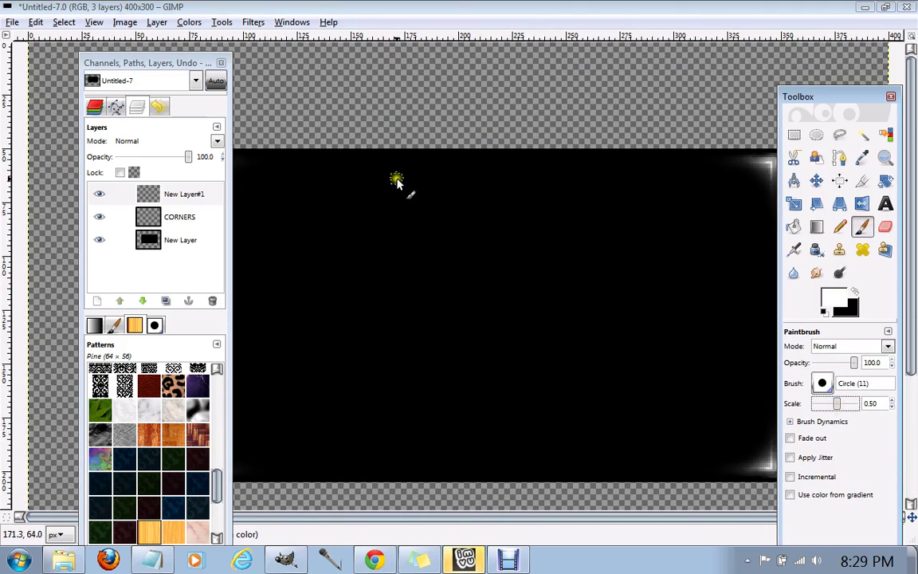
drag(368, 167, 441, 173)
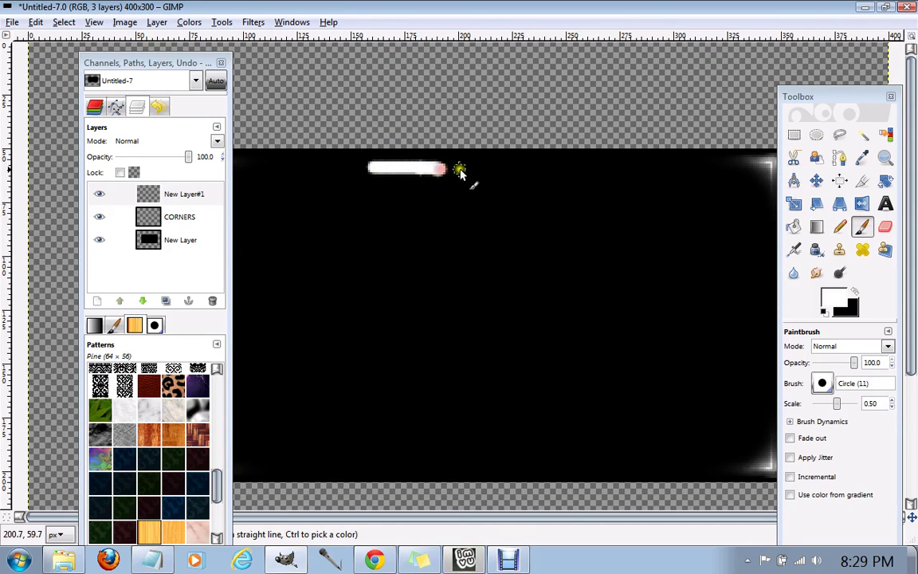
key(ctrl+z)
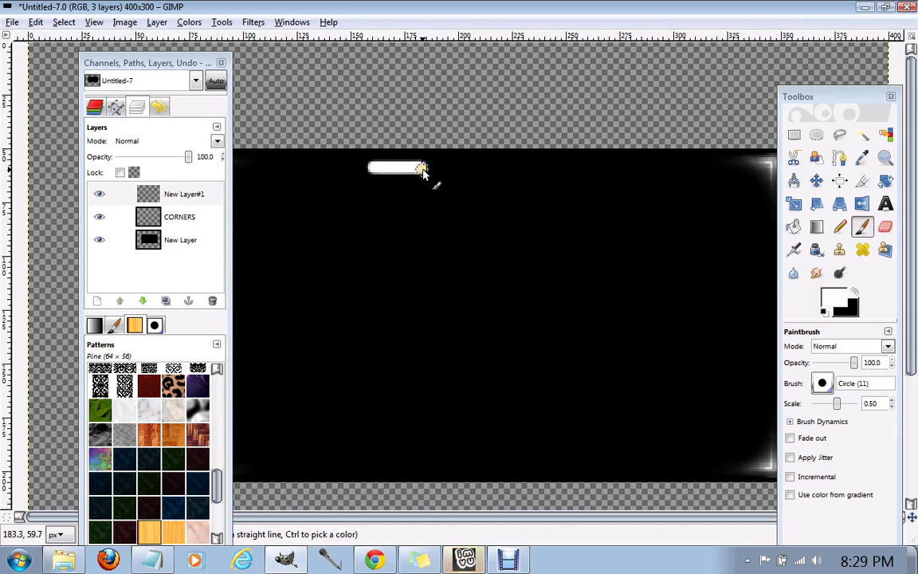
drag(422, 169, 446, 169)
Select a thin strip across the box's middle, bucket-fill it white, then select none
click(793, 134)
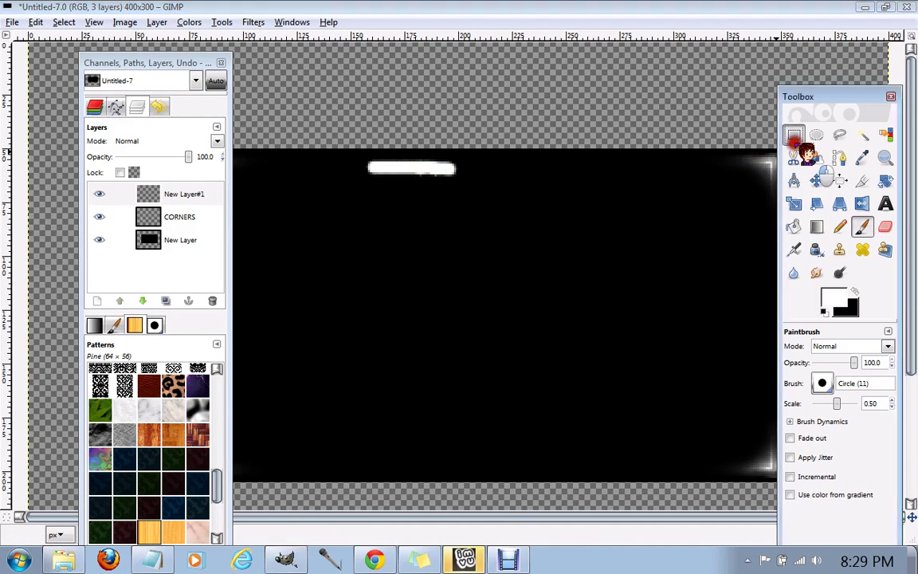
drag(444, 212, 650, 236)
click(563, 156)
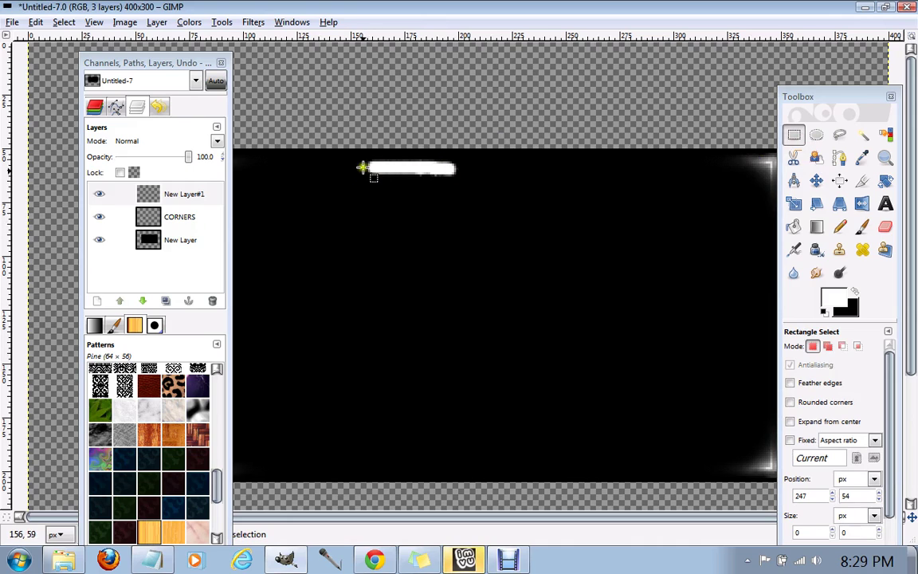
drag(450, 256, 590, 266)
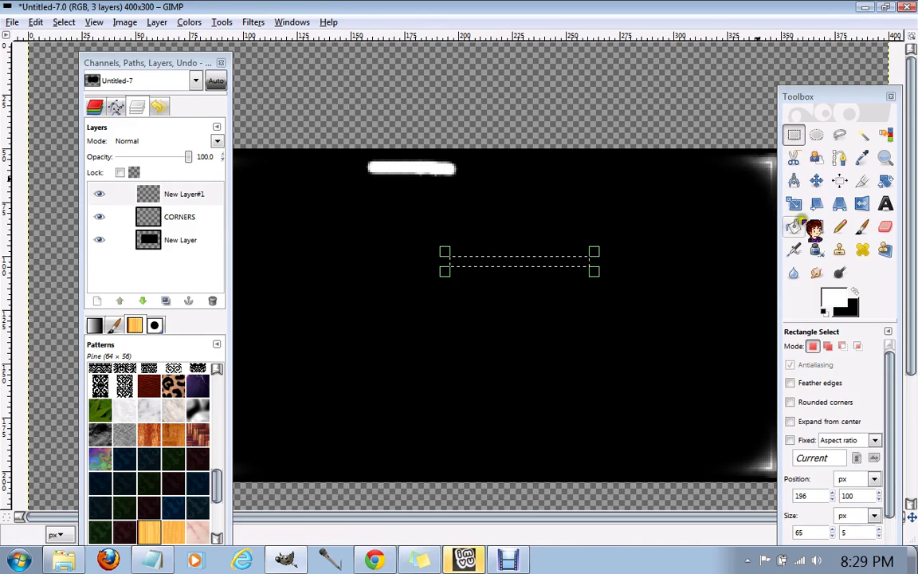
click(794, 226)
click(513, 259)
click(64, 22)
click(98, 57)
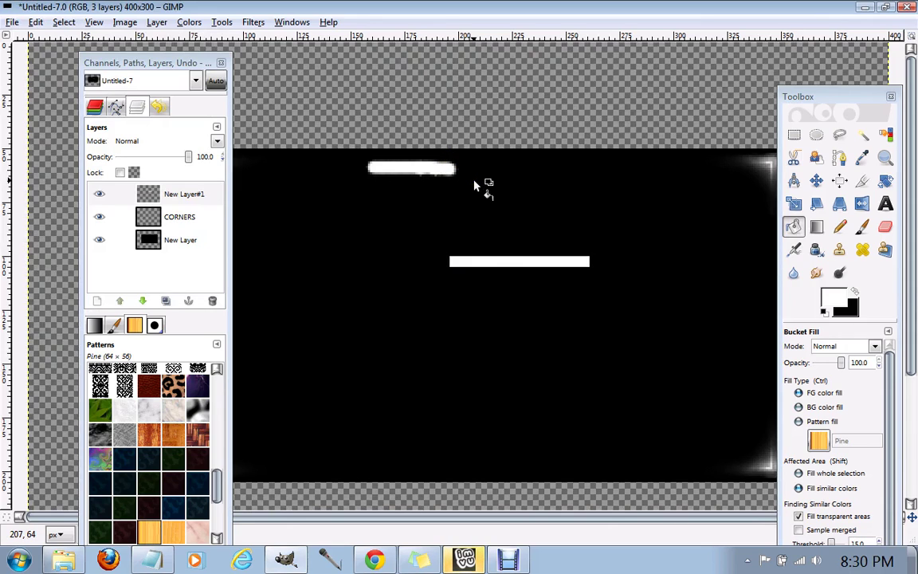
Smudge both white bars' ends outward, then undo twice to remove the middle bar
click(816, 273)
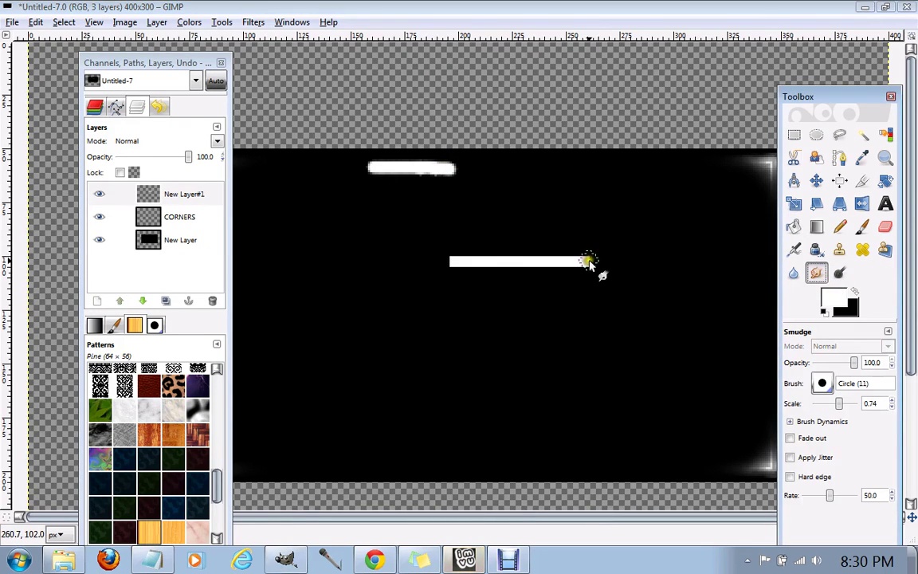
drag(586, 263, 706, 266)
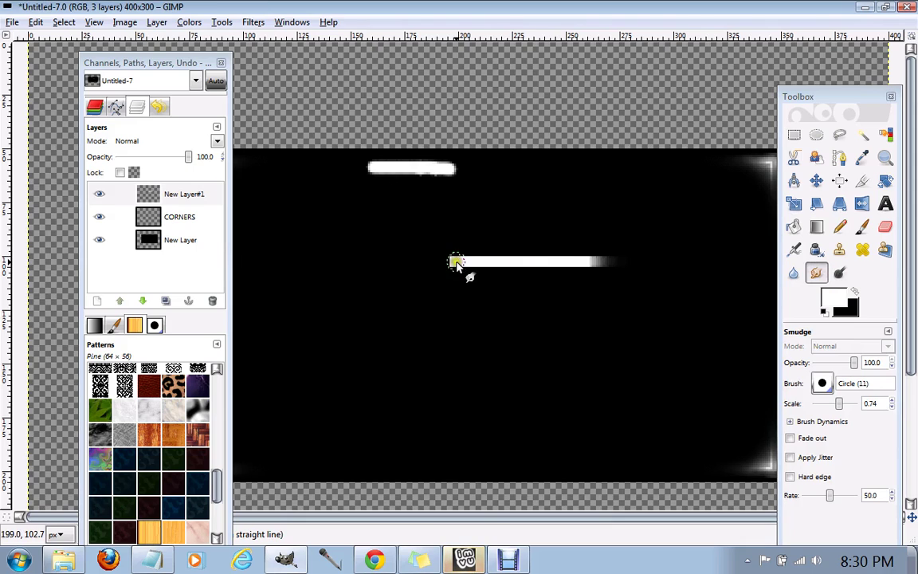
drag(455, 264, 374, 257)
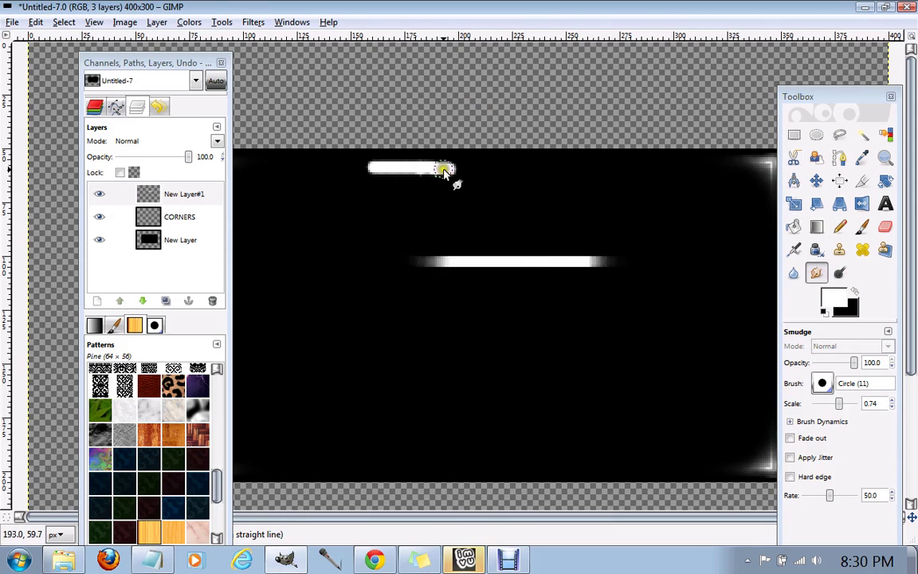
drag(444, 173, 584, 176)
drag(382, 168, 276, 171)
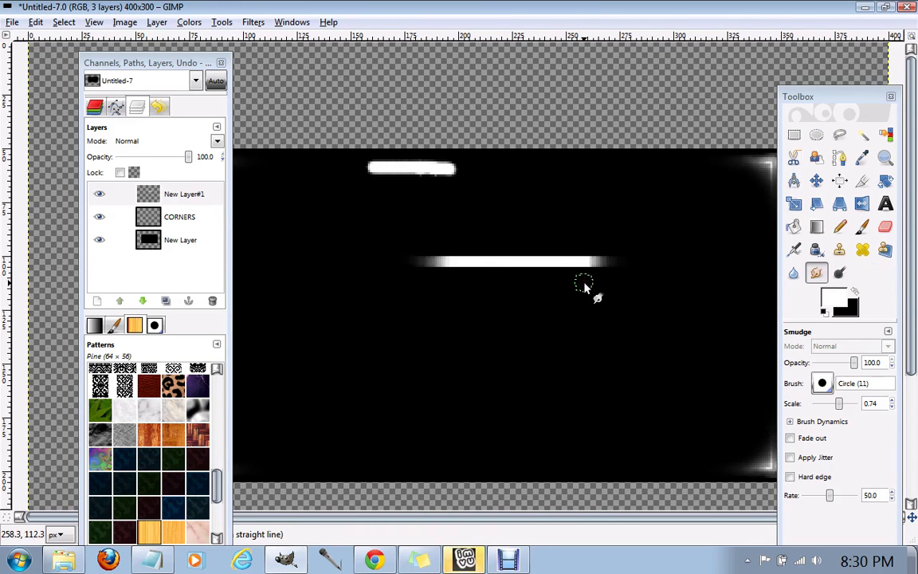
key(ctrl+z)
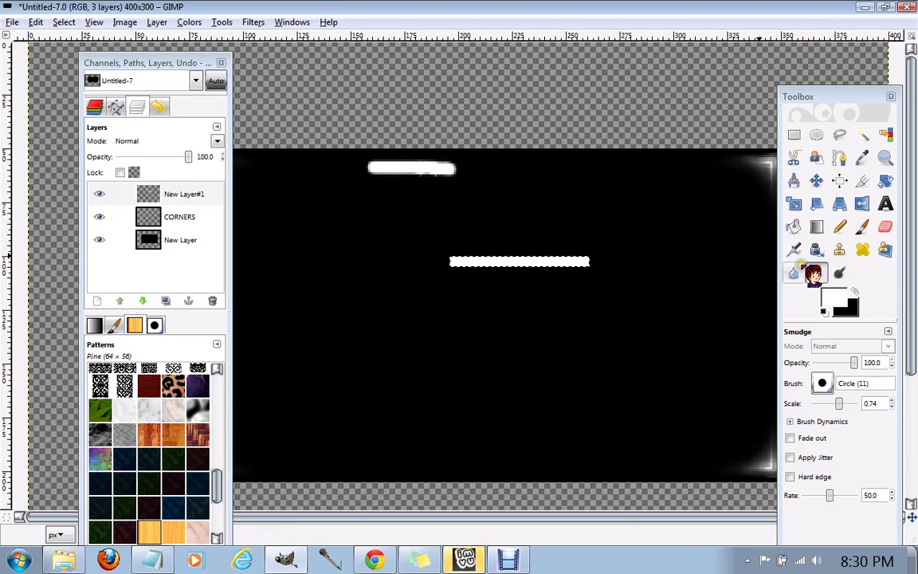
key(ctrl+z)
Smudge the top bar's ends further outward into a long streak tapering at both ends
click(793, 273)
click(816, 272)
drag(445, 168, 543, 168)
drag(377, 169, 271, 173)
drag(360, 169, 272, 169)
drag(328, 169, 262, 163)
drag(329, 171, 262, 173)
drag(492, 174, 555, 175)
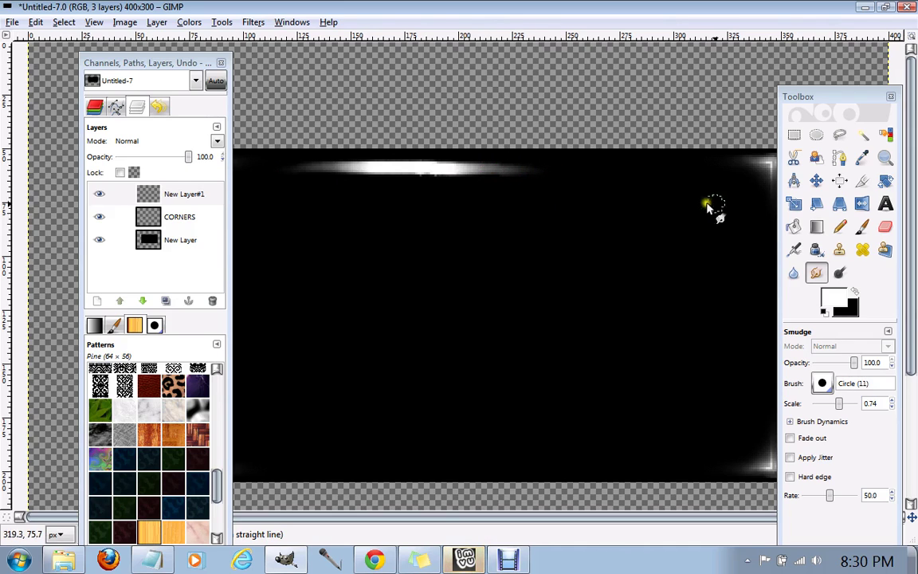
click(793, 273)
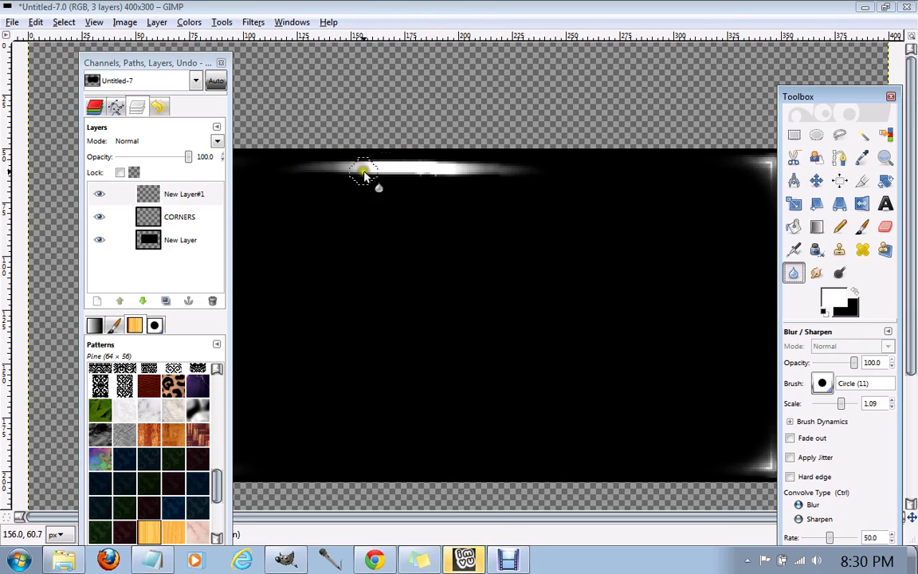
Blur the top-edge white streak back and forth into a soft glow with Blur/Sharpen
mouse_move(295, 183)
mouse_down()
mouse_move(524, 185)
mouse_move(377, 184)
mouse_move(326, 169)
mouse_up()
mouse_move(145, 62)
mouse_down()
mouse_move(271, 80)
mouse_move(464, 81)
mouse_up()
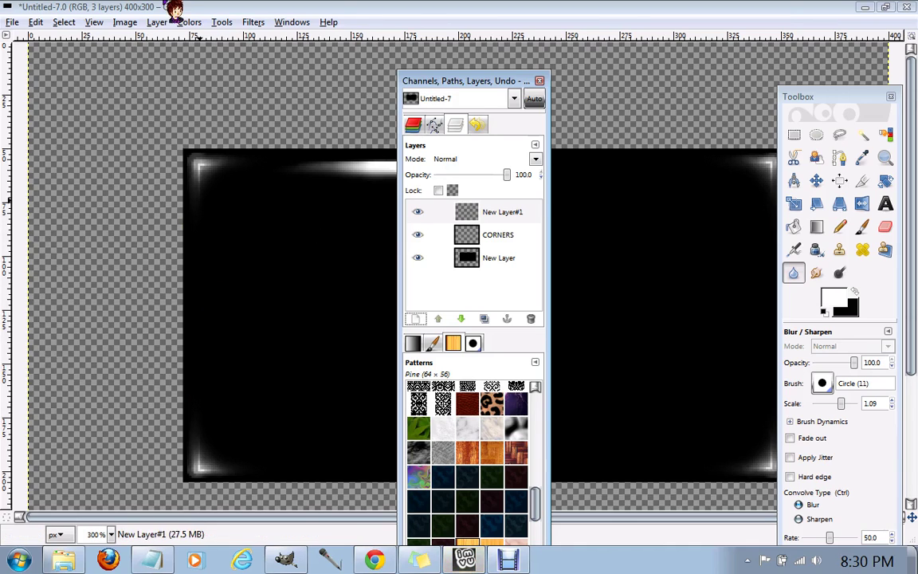
drag(476, 84, 190, 126)
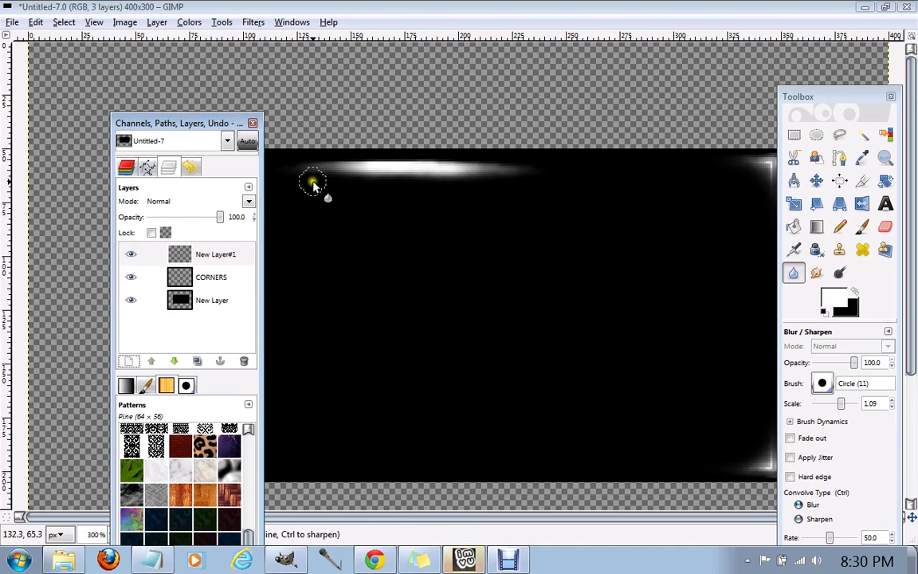
mouse_move(318, 182)
mouse_down()
mouse_move(515, 183)
mouse_move(394, 190)
mouse_move(421, 186)
mouse_move(286, 181)
mouse_move(492, 204)
mouse_move(450, 193)
mouse_move(515, 188)
mouse_move(216, 176)
mouse_move(359, 184)
mouse_move(521, 176)
mouse_move(478, 204)
mouse_up()
mouse_move(390, 188)
mouse_down()
mouse_move(274, 172)
mouse_move(565, 169)
mouse_move(447, 184)
mouse_move(220, 169)
mouse_move(204, 158)
mouse_up()
Zoom out to 100% and nudge the streak layer slightly to the right
click(884, 158)
click(798, 387)
click(517, 302)
click(518, 301)
click(518, 301)
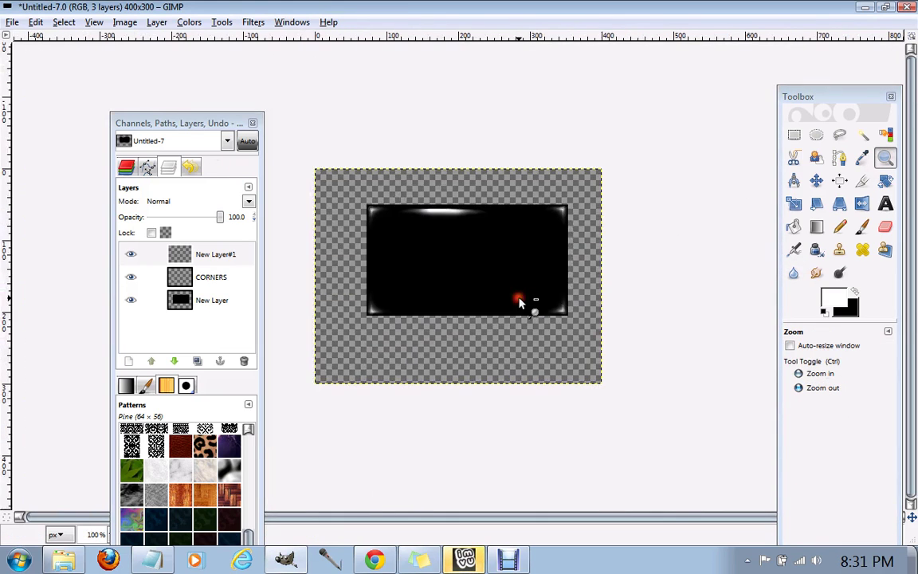
click(816, 180)
drag(444, 217, 471, 215)
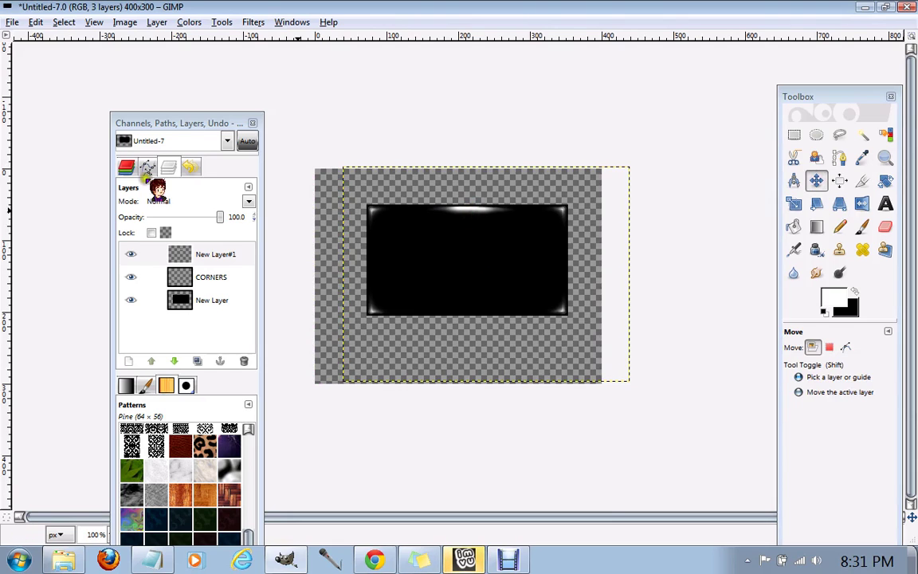
Duplicate the streak layer, fit it to image size, rotate it 180°, and move it to the bottom edge
click(196, 361)
click(168, 21)
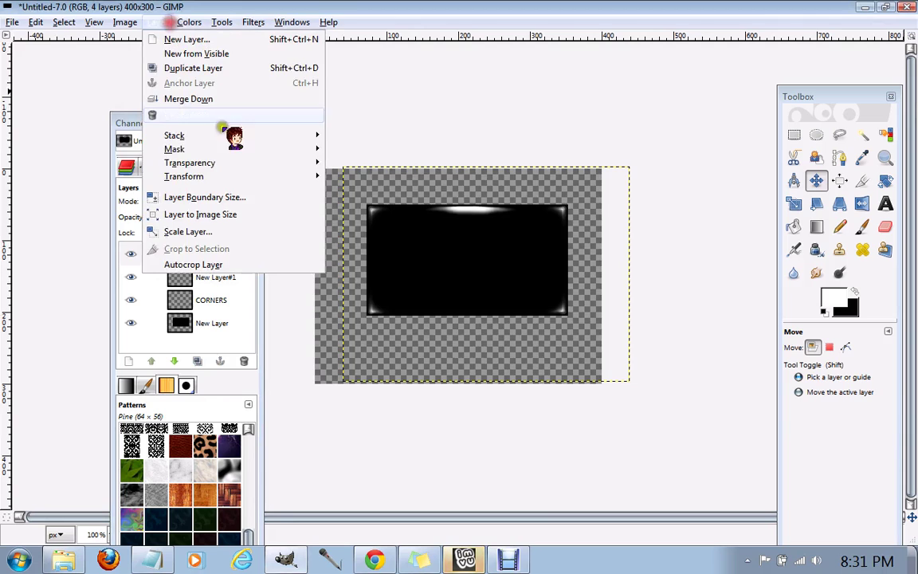
click(243, 213)
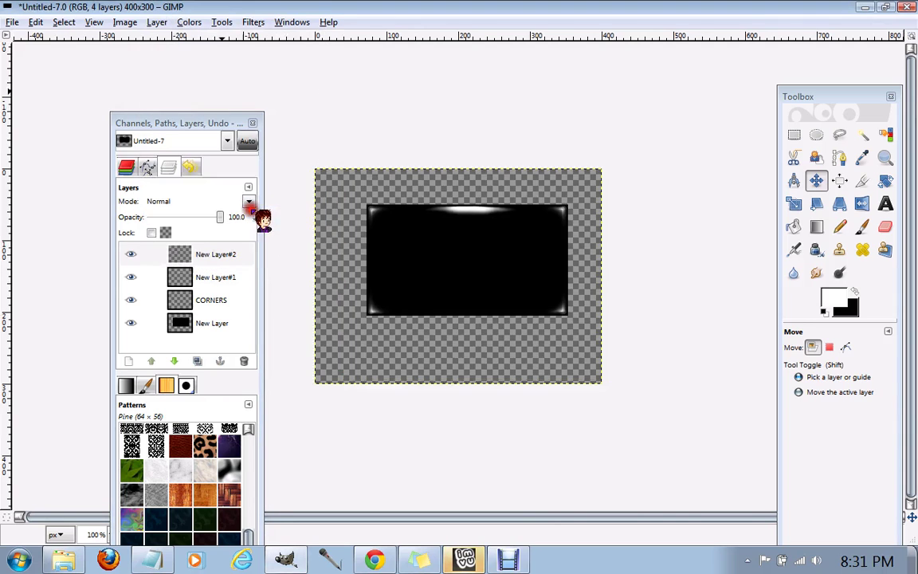
click(156, 21)
mouse_move(287, 180)
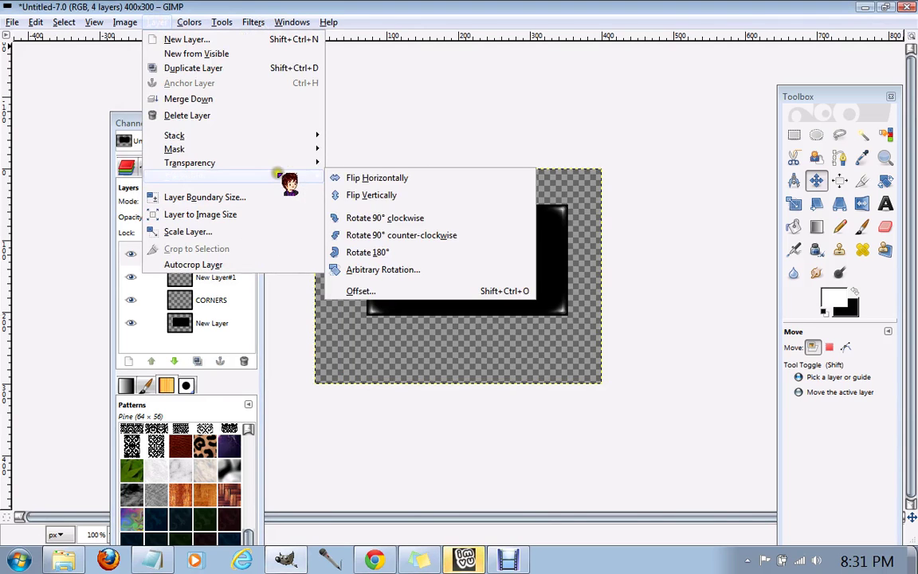
click(399, 252)
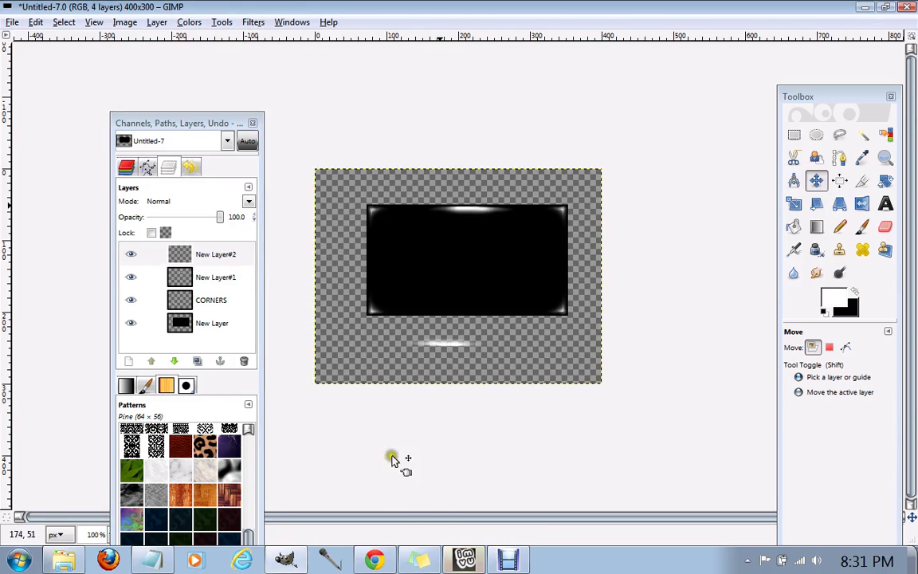
drag(447, 346, 470, 313)
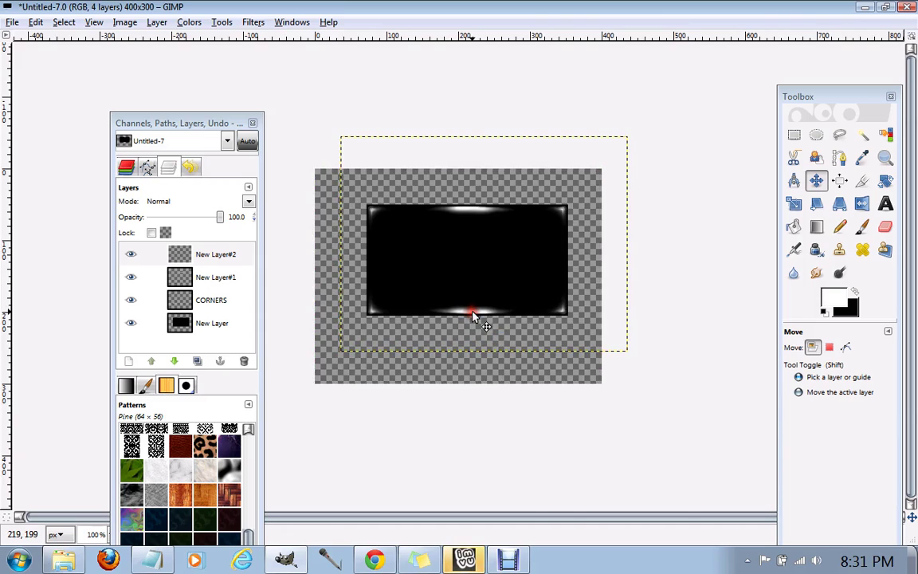
Send 'oh' and 'gimme one moment' in the IMVU room chat, then return to GIMP
click(465, 558)
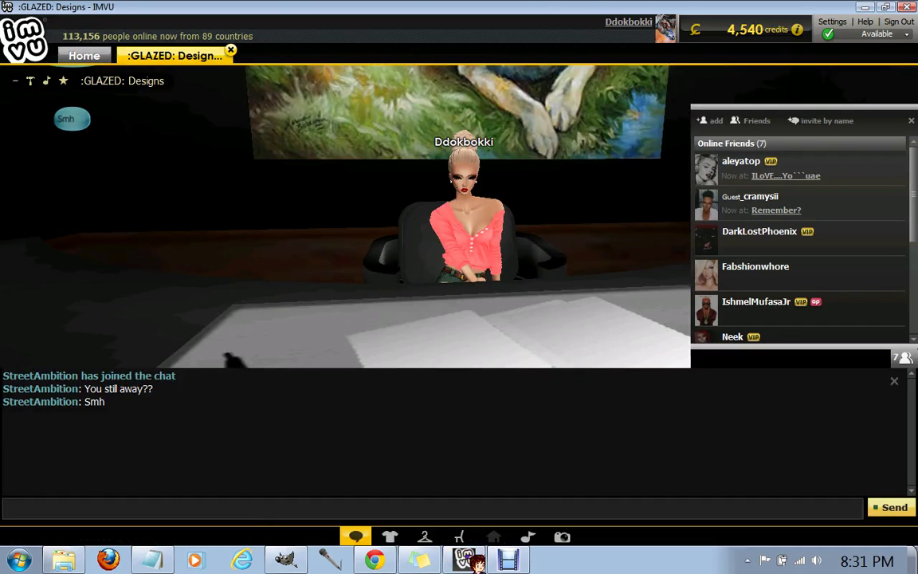
text(oh)
key(Return)
text(sorrgimme one moment)
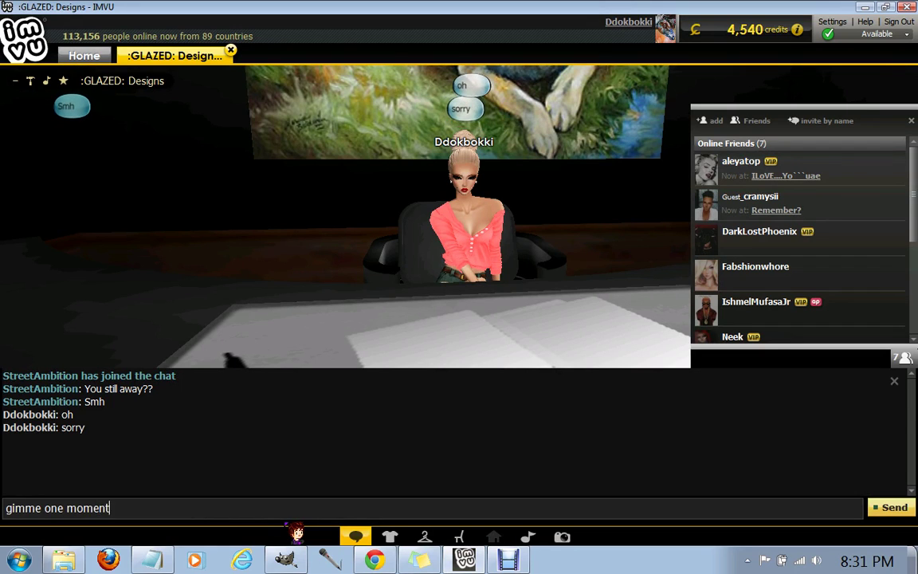
key(Return)
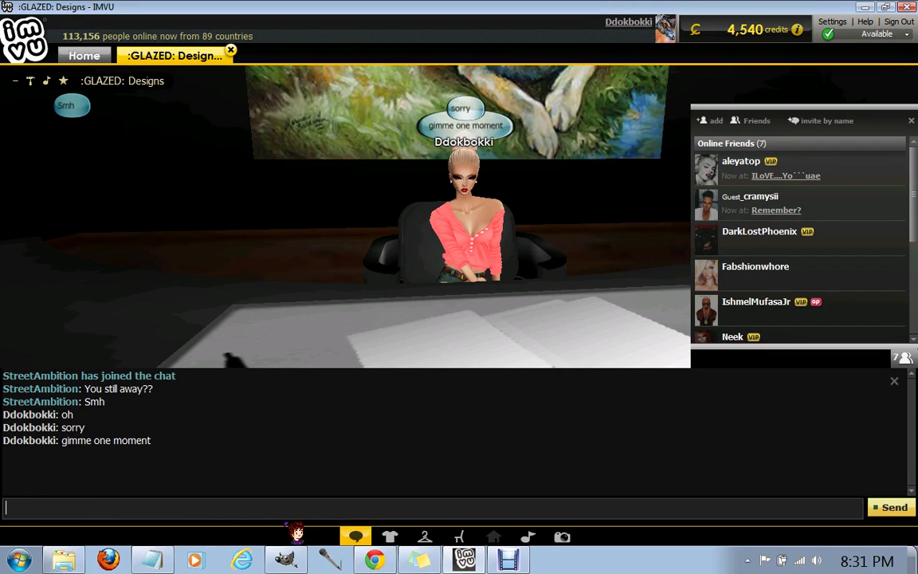
key(alt+Tab)
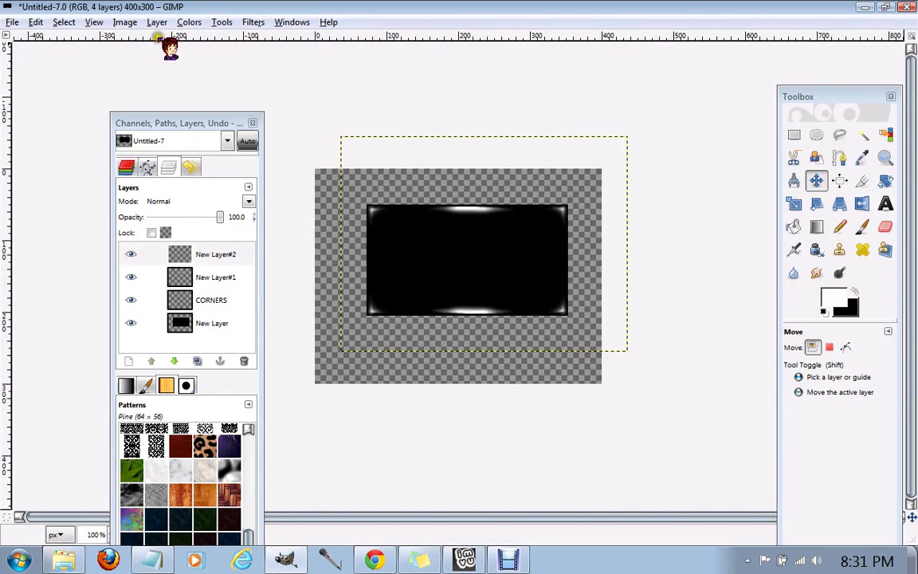
Merge the bottom streak down, fit the layer to image size, and set its opacity to 43.3
click(159, 22)
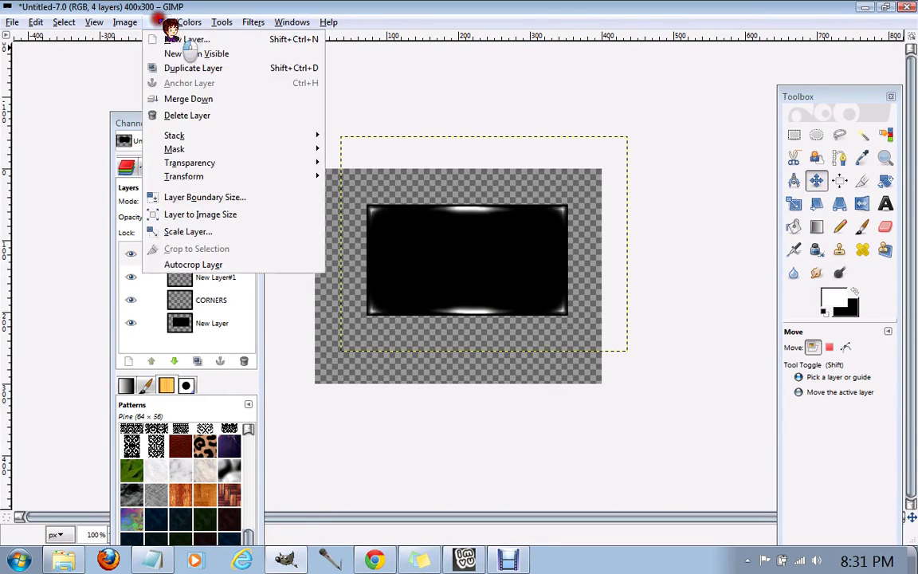
click(236, 100)
click(168, 22)
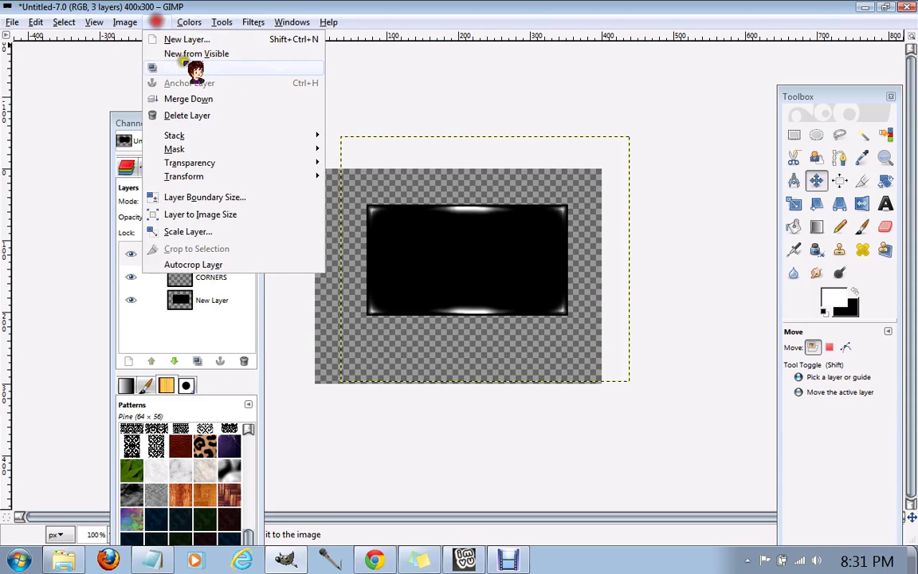
click(243, 214)
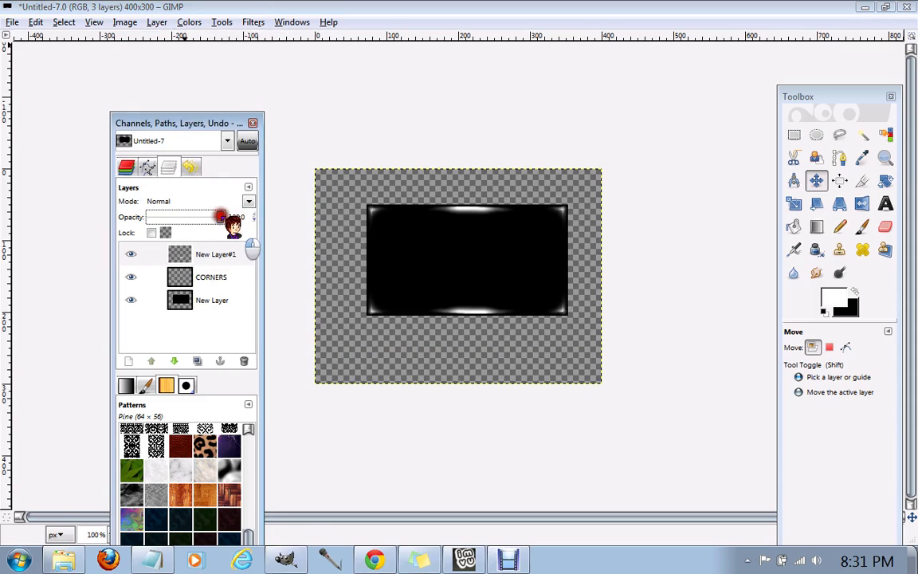
drag(222, 216, 180, 221)
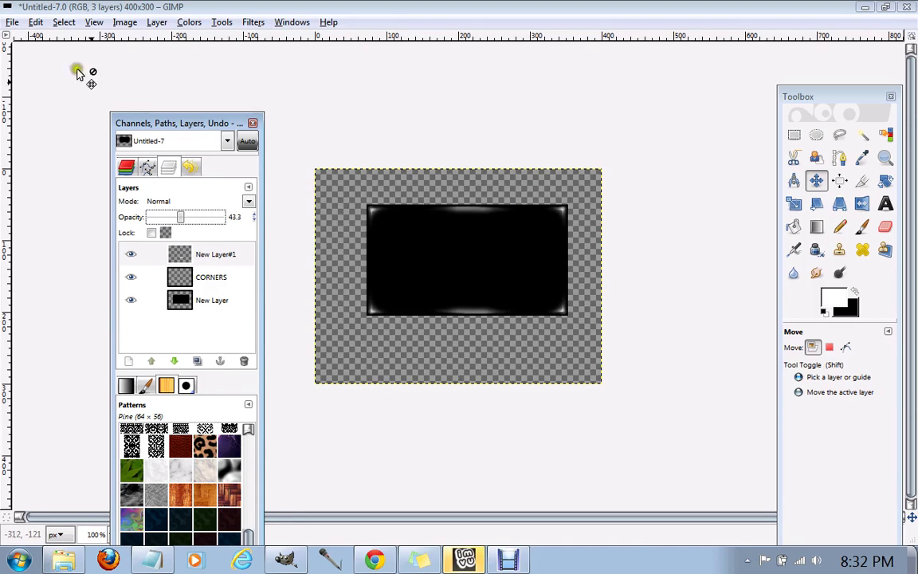
Open unholy.xcf from the Pictures folder with File > Open
click(15, 24)
click(24, 68)
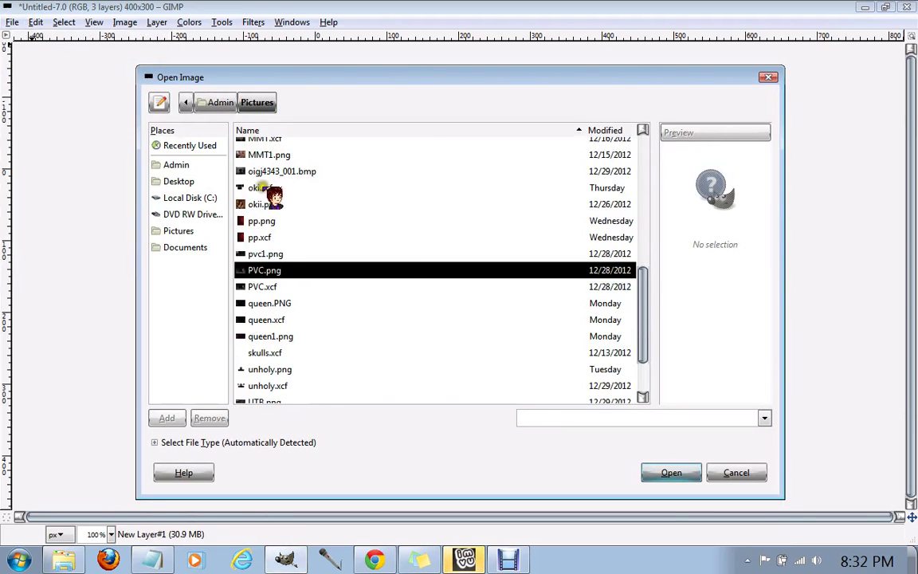
click(271, 370)
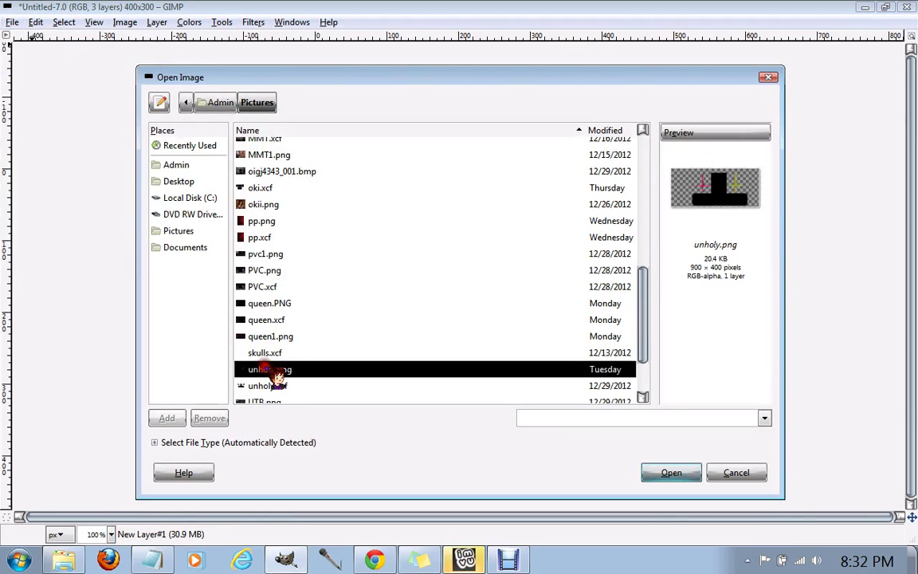
click(275, 386)
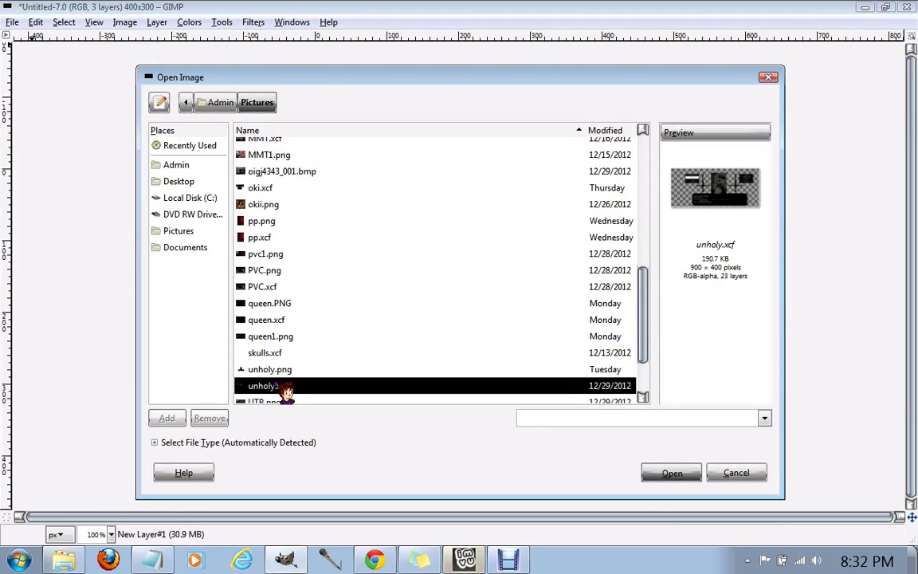
double_click(274, 385)
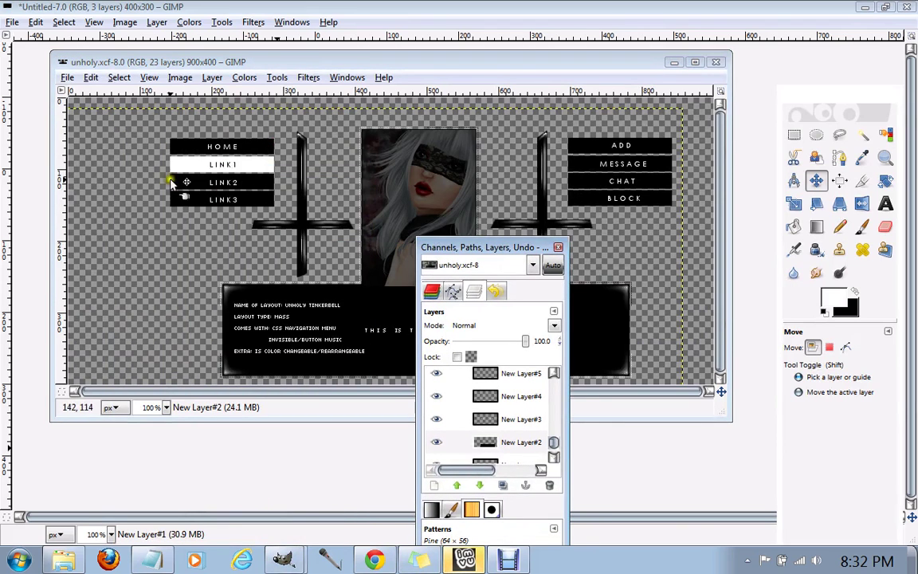
Move the Layers dock aside, minimize the unholy.xcf window, and reposition the dock beside the box
drag(454, 247, 695, 169)
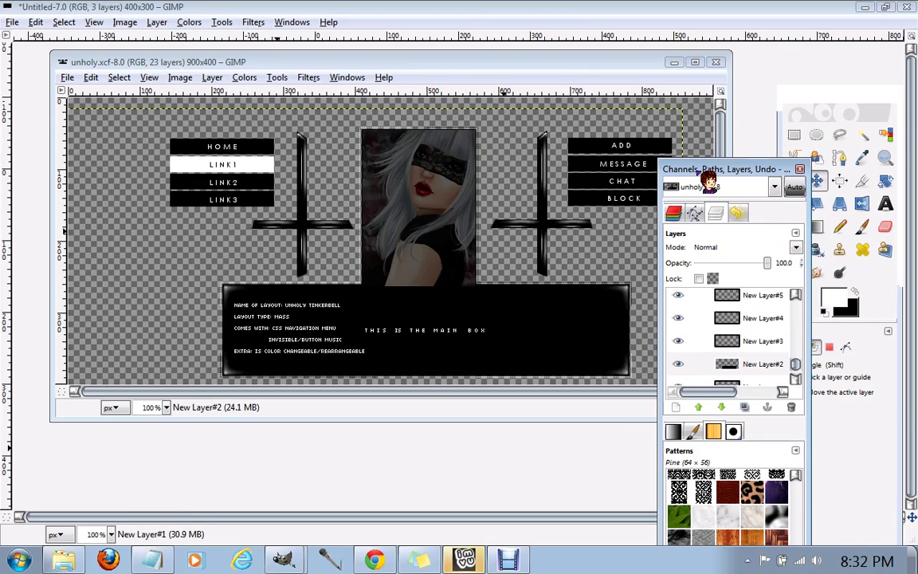
click(679, 63)
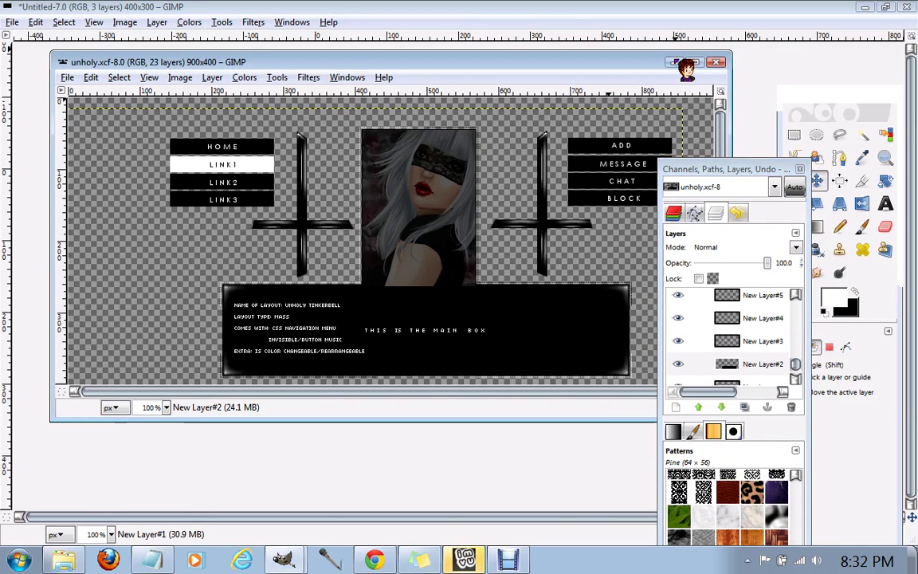
drag(692, 170, 644, 265)
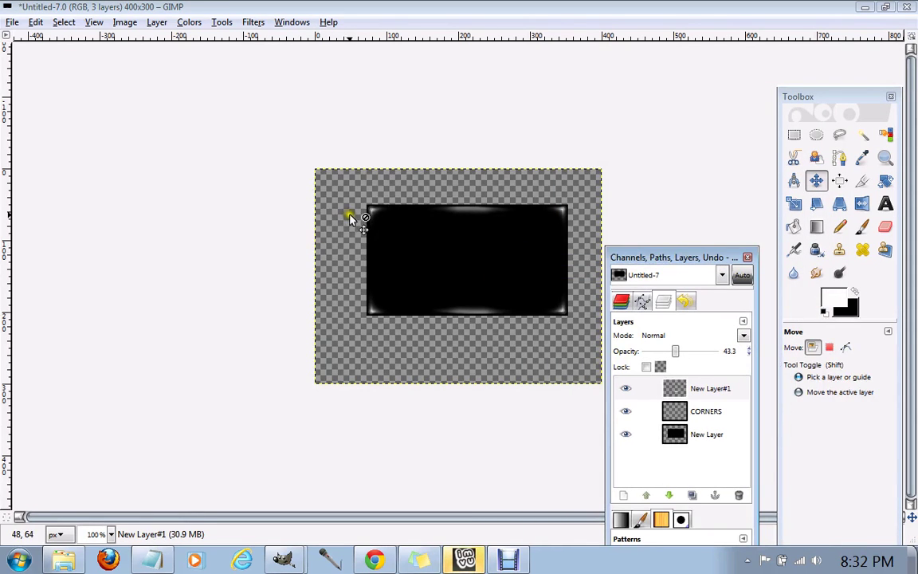